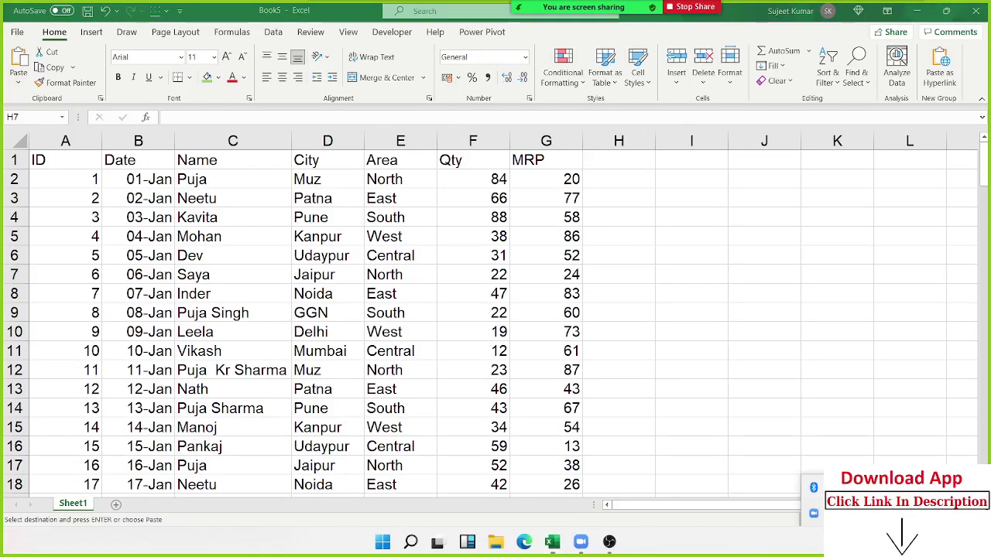
# - Check the meeting participants list, dismiss the recording notice, and select the row-8 MRP value
pyautogui.click(511, 3)
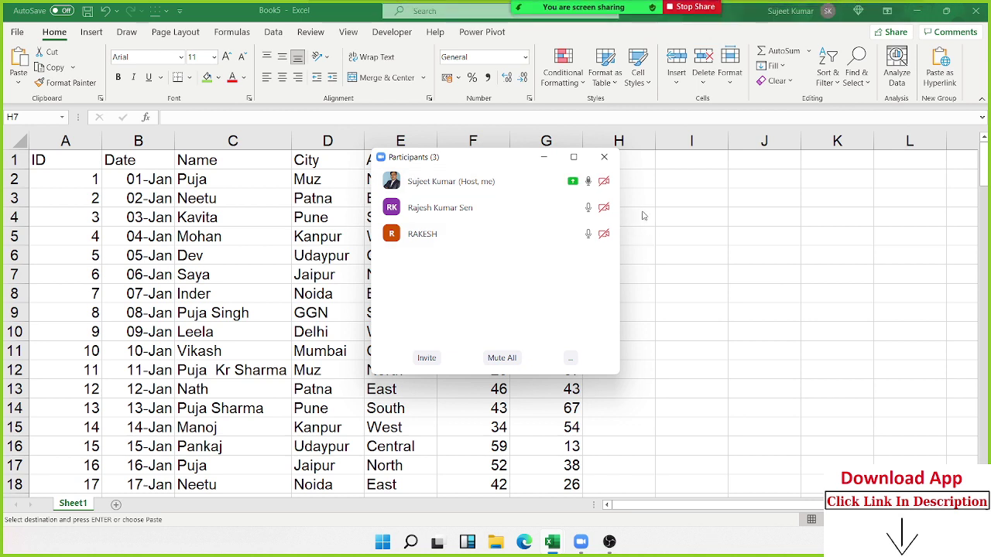
pyautogui.click(605, 158)
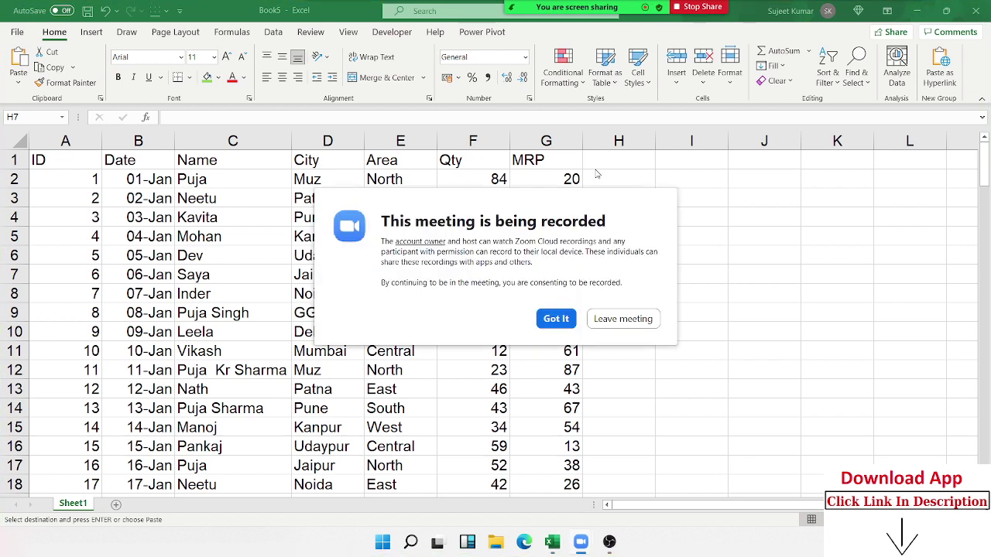
pyautogui.click(558, 318)
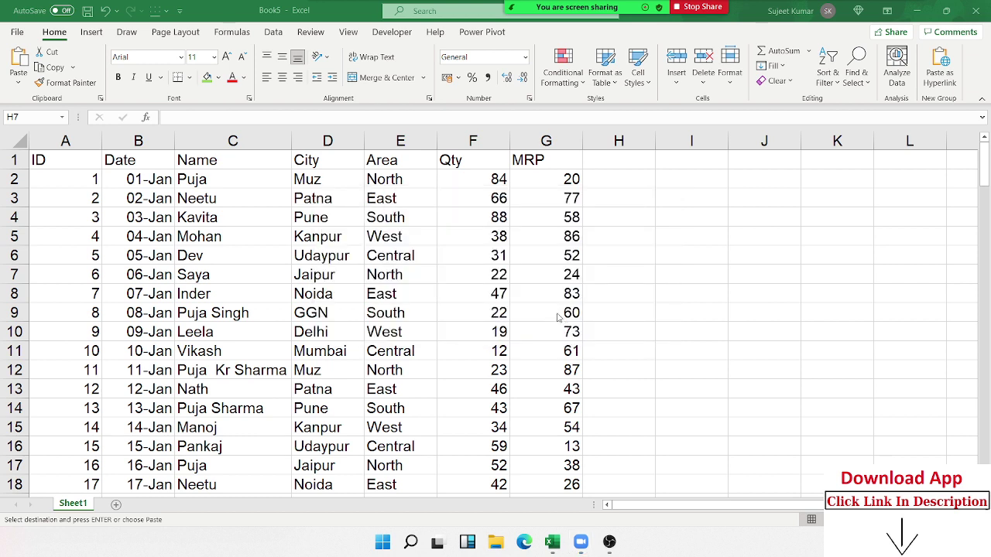
pyautogui.click(567, 292)
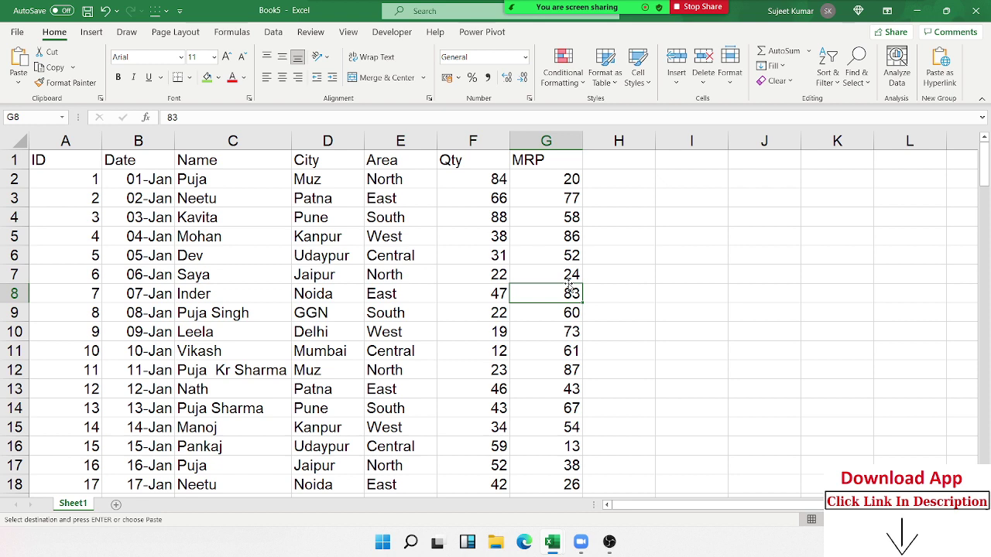
# - Try a green fill on Qty cell F6, then undo it
pyautogui.click(490, 257)
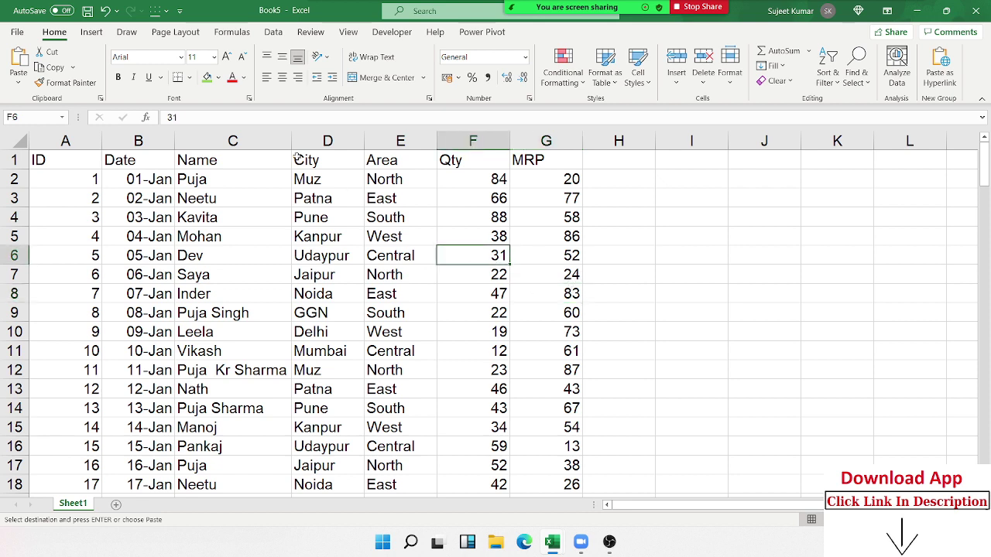
pyautogui.click(207, 77)
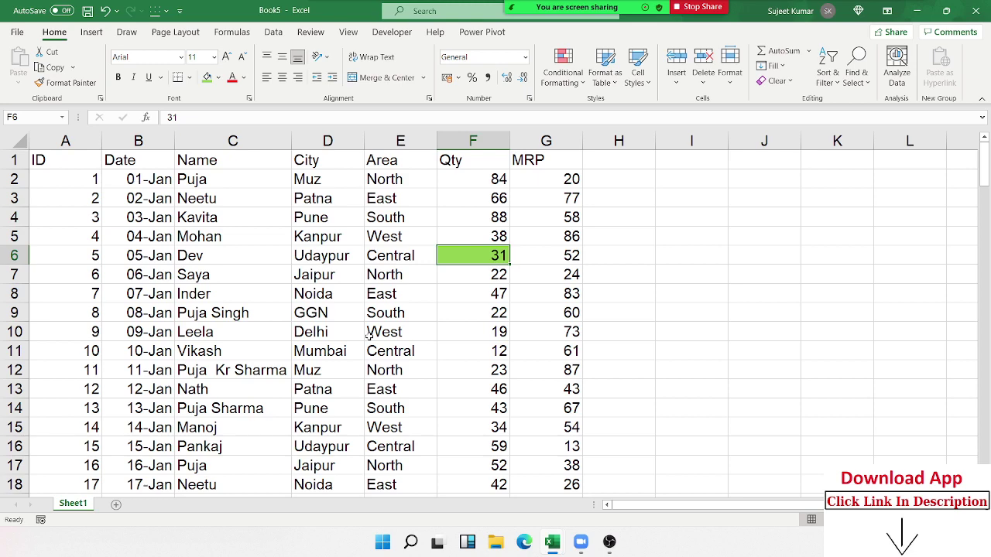
pyautogui.hotkey('ctrl', 'c')
pyautogui.scroll(-3, 549, 271)
pyautogui.scroll(-4, 546, 288)
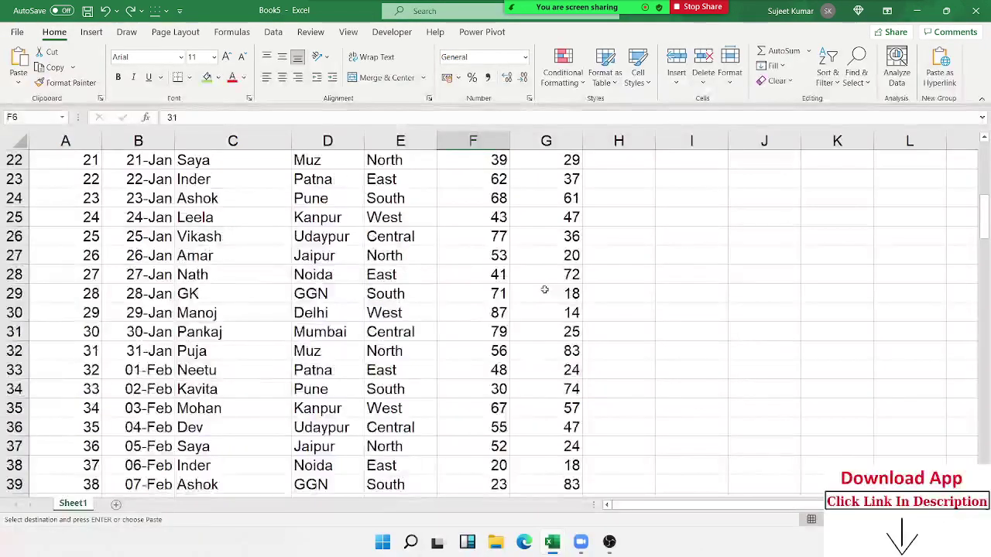
pyautogui.scroll(5, 544, 289)
pyautogui.scroll(2, 542, 287)
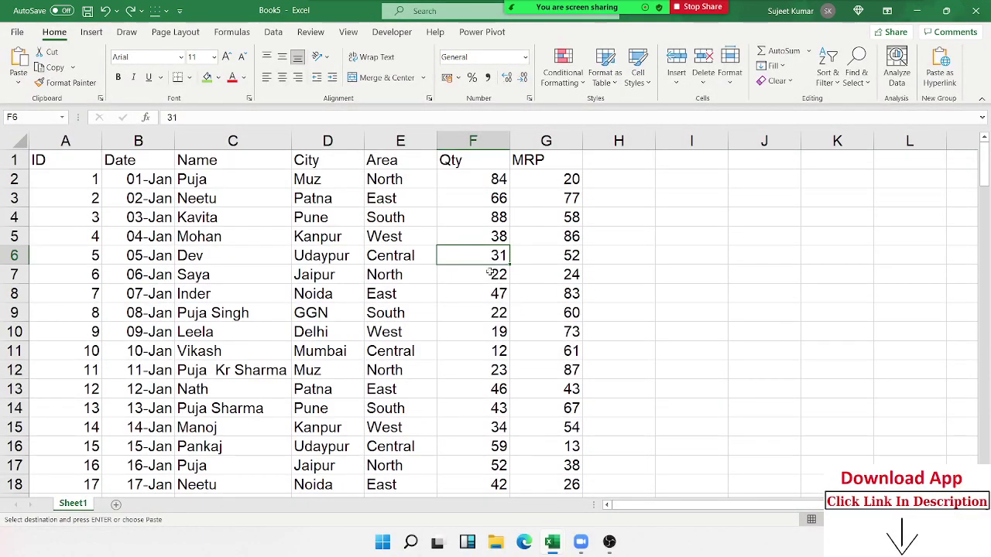
# - Select Qty cells F4:F7, then F9, while scrolling the column
pyautogui.moveTo(498, 221); pyautogui.dragTo(496, 277)
pyautogui.click(490, 312)
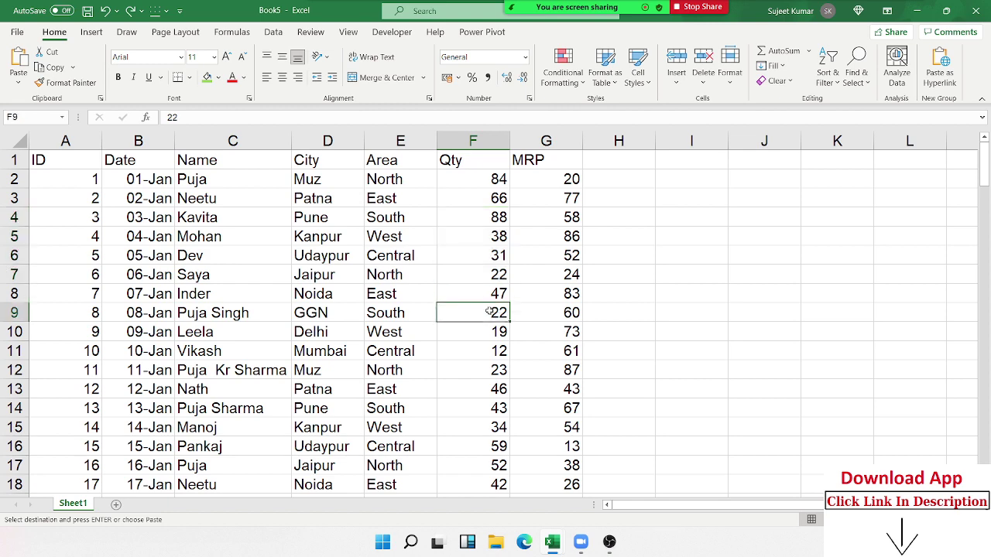
pyautogui.scroll(-4, 491, 311)
pyautogui.scroll(-5, 494, 312)
pyautogui.scroll(1, 496, 313)
pyautogui.scroll(6, 496, 313)
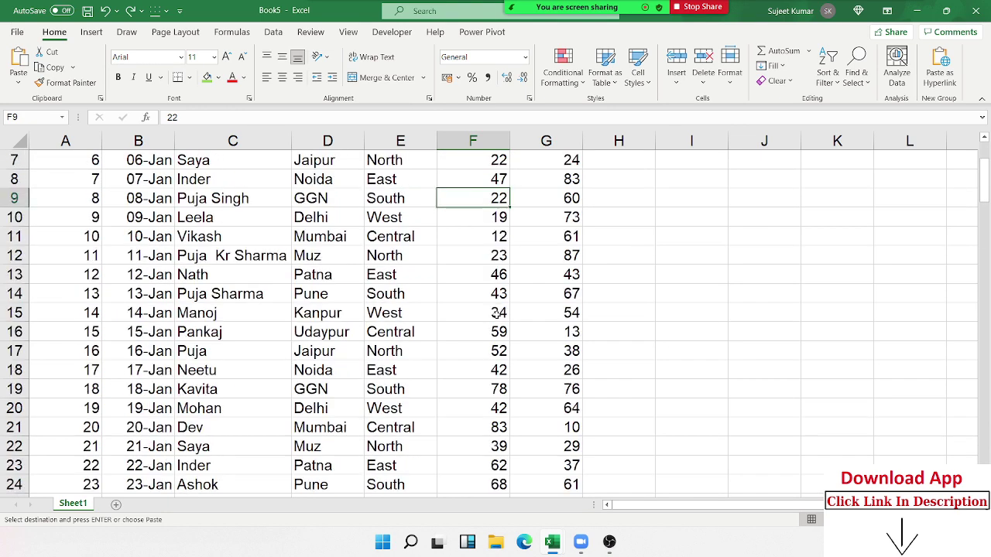
pyautogui.scroll(2, 496, 313)
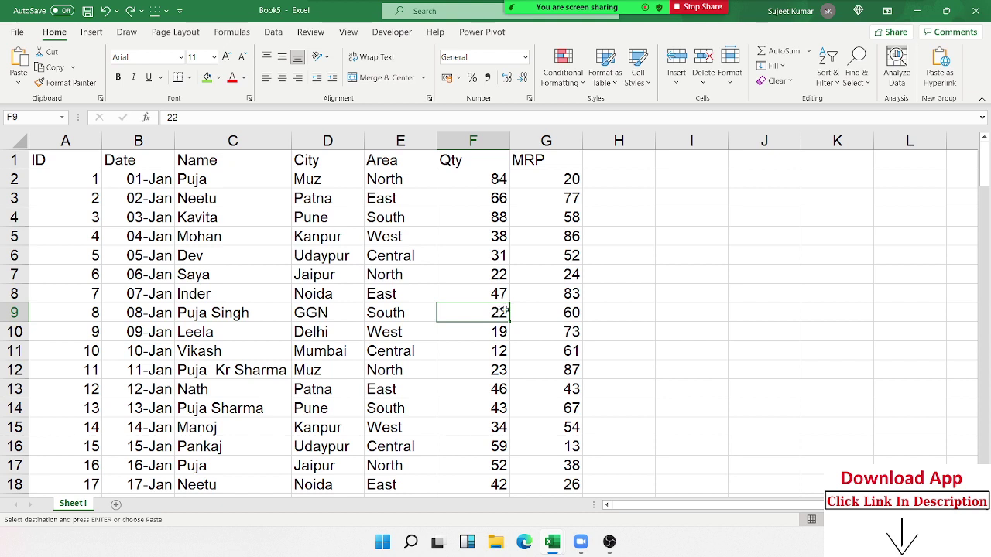
# - Fill Qty cells F2:F4 green by hand, check the result, then undo it
pyautogui.moveTo(485, 220); pyautogui.dragTo(481, 182)
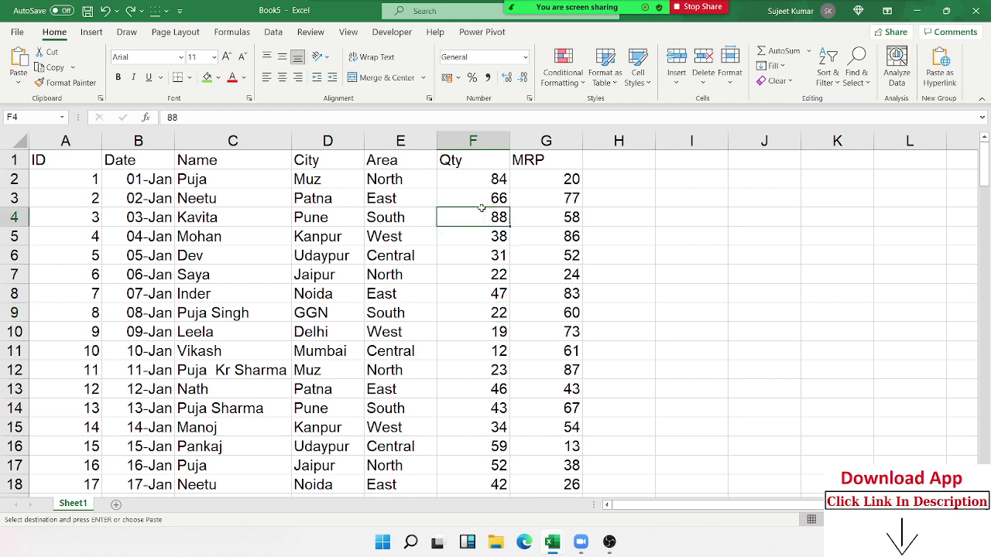
pyautogui.click(206, 77)
pyautogui.click(484, 366)
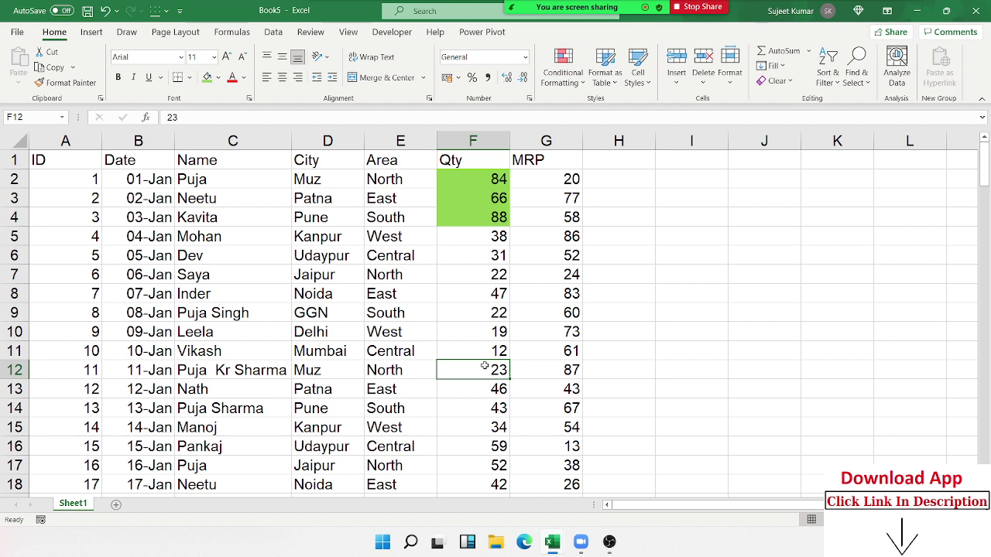
pyautogui.moveTo(497, 216); pyautogui.dragTo(489, 180)
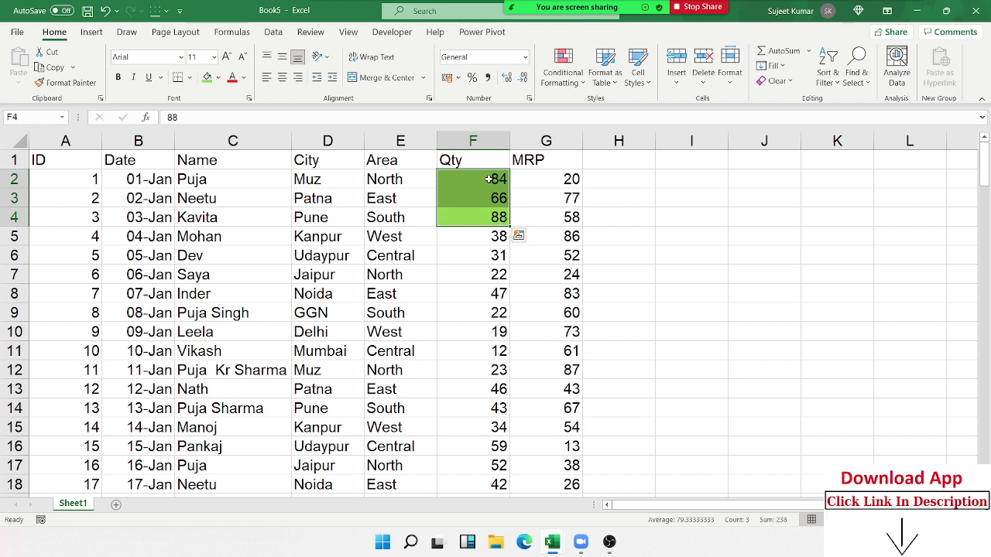
pyautogui.hotkey('ctrl', 'c')
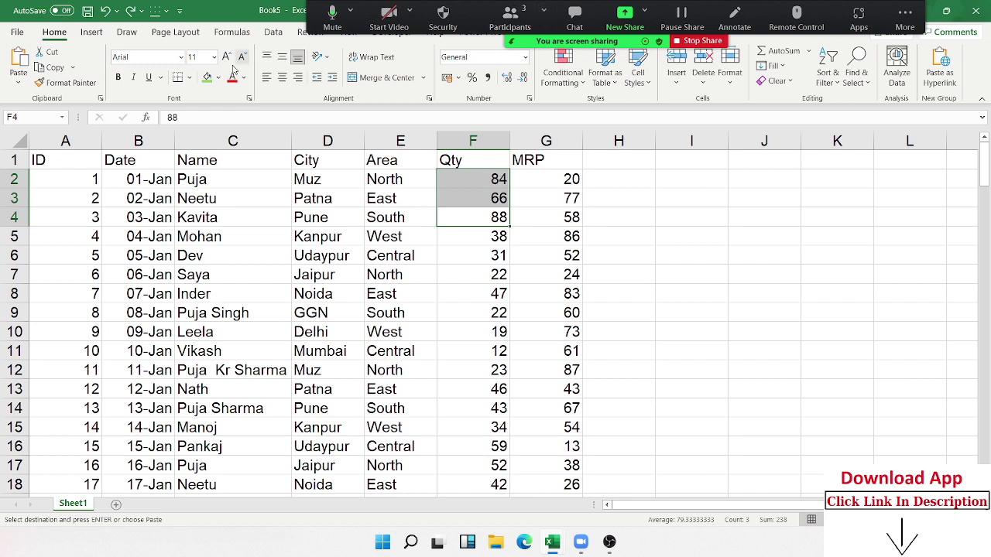
# - Mute the meeting microphone, check the participants list, and return to cell F4
pyautogui.click(332, 15)
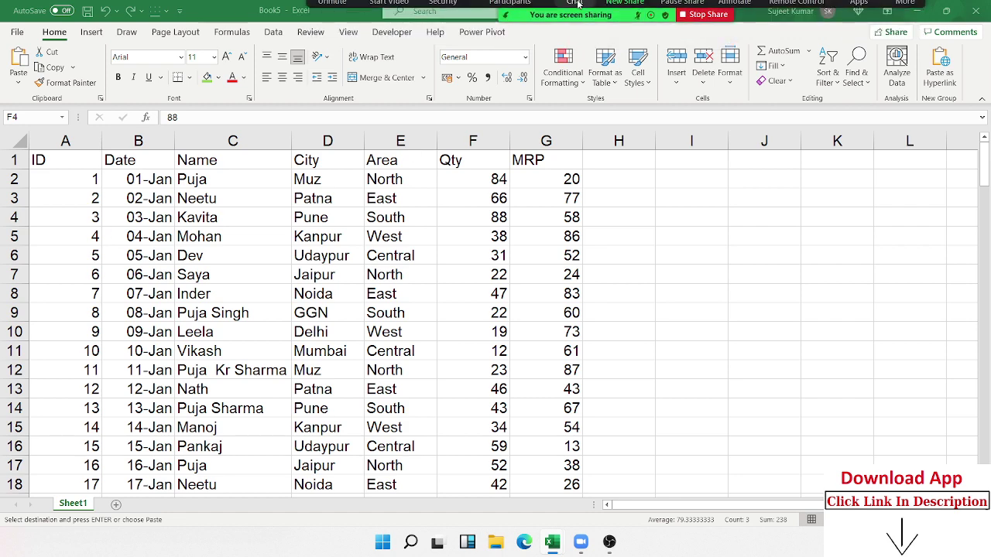
pyautogui.click(509, 7)
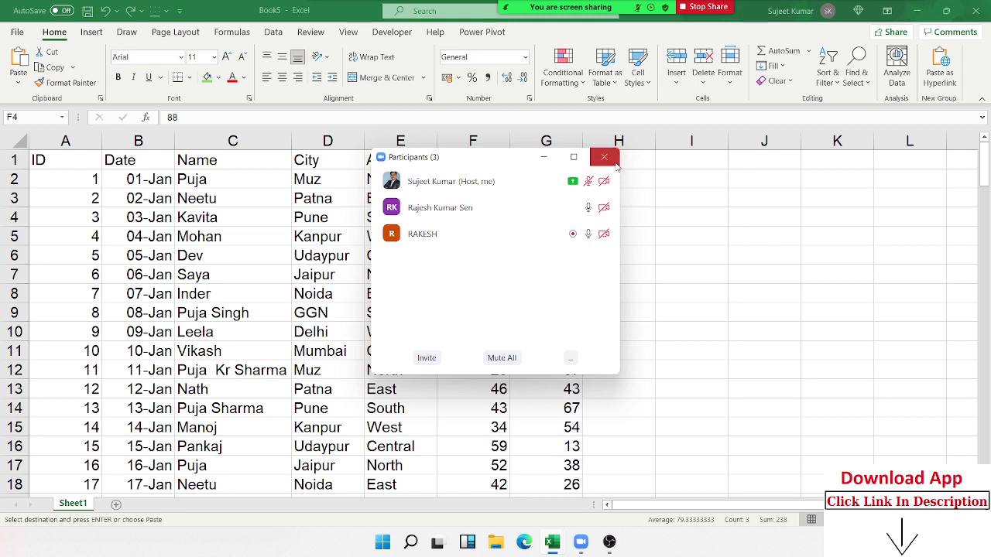
pyautogui.click(604, 157)
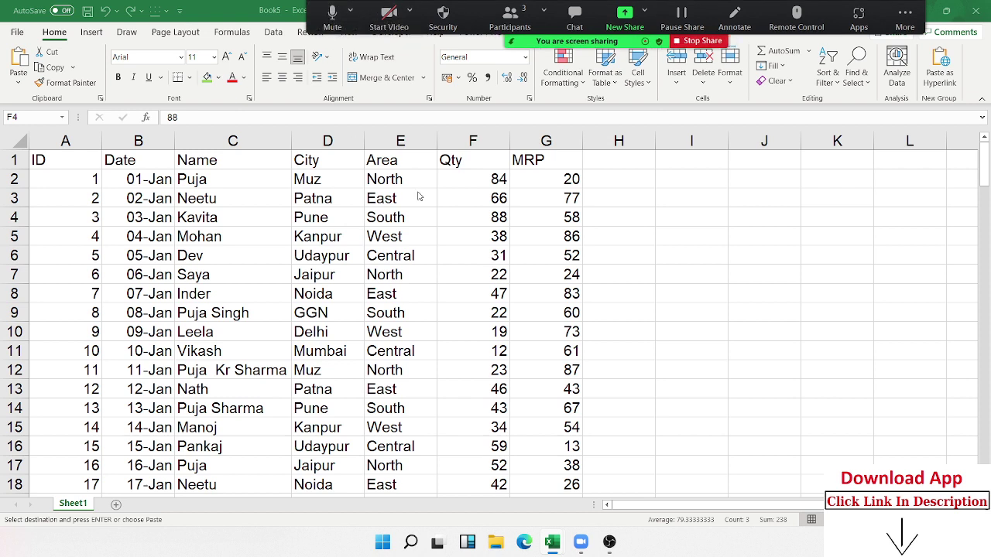
pyautogui.click(478, 210)
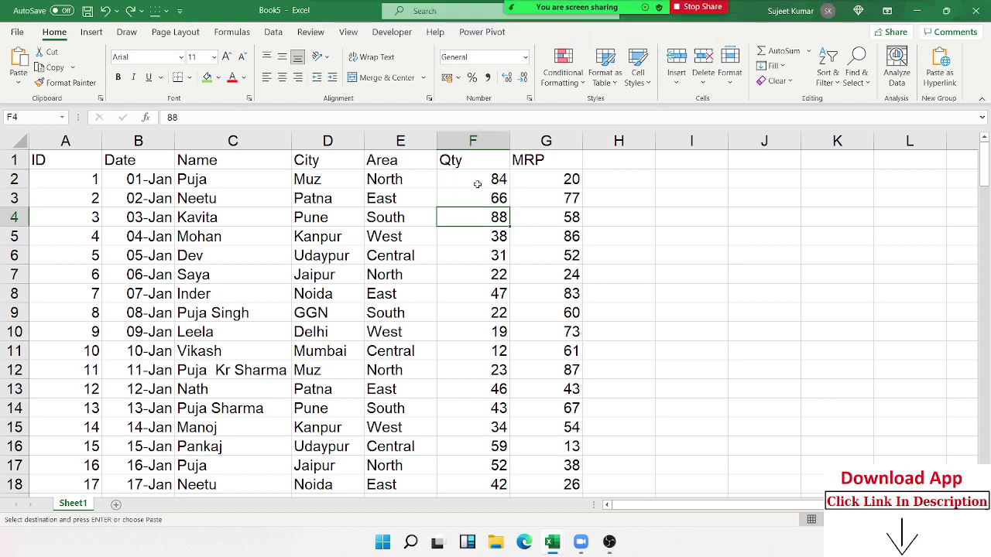
# - Start a Greater Than rule on the whole Qty column with the value 50
pyautogui.click(479, 145)
pyautogui.click(563, 70)
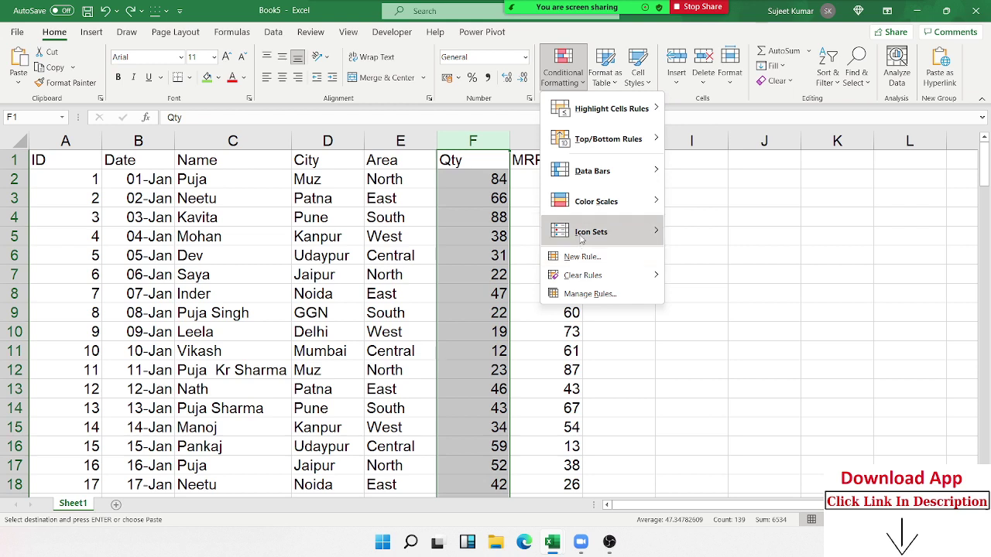
pyautogui.moveTo(608, 108)
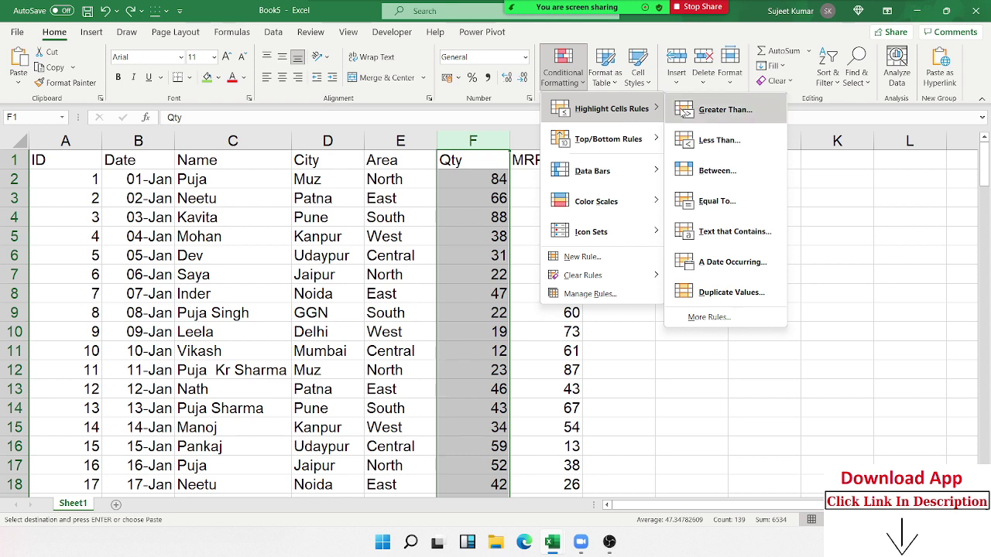
pyautogui.click(681, 110)
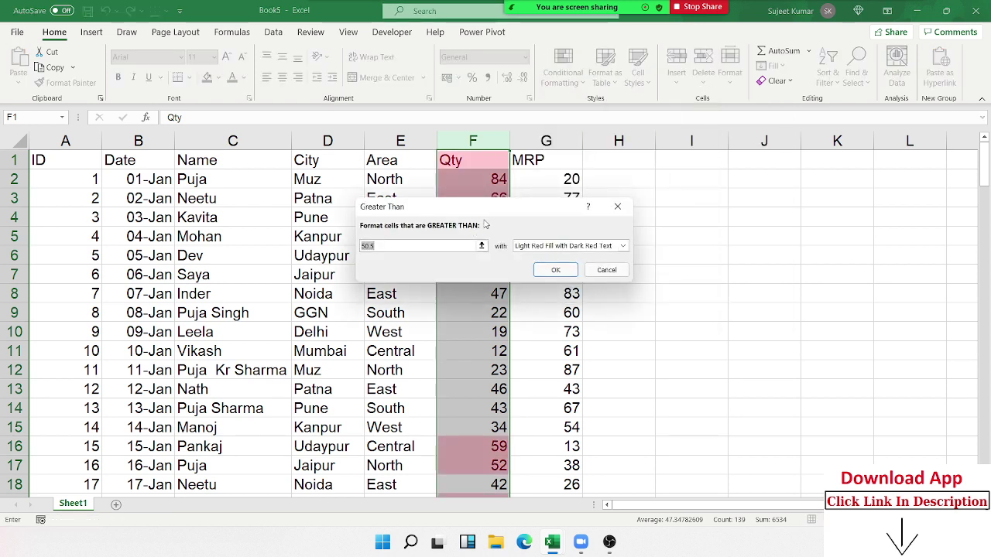
pyautogui.moveTo(532, 211)
pyautogui.mouseDown()
pyautogui.moveTo(746, 203)
pyautogui.moveTo(798, 181)
pyautogui.mouseUp()
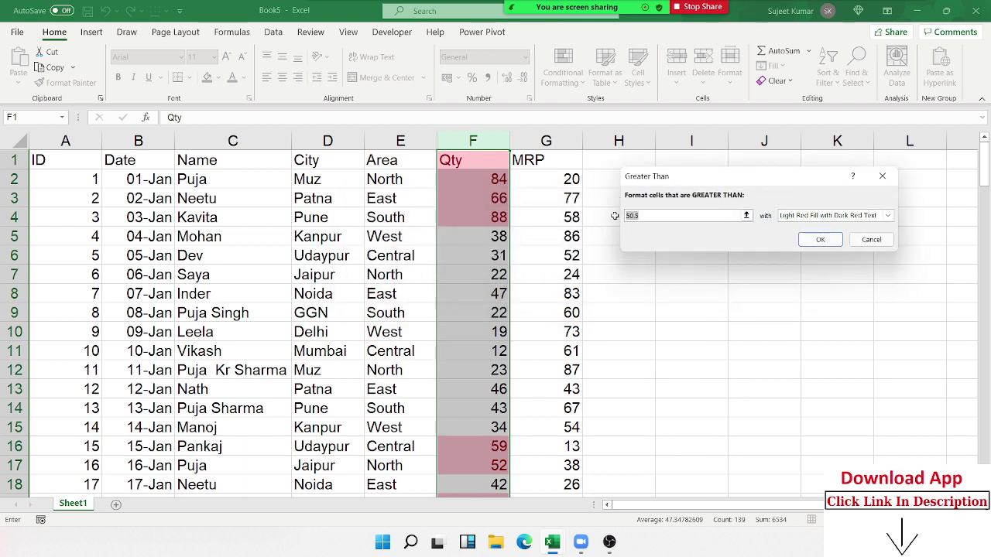
pyautogui.write('50')
# - Preview the yellow and green preset fills for Qty values above 50
pyautogui.click(796, 218)
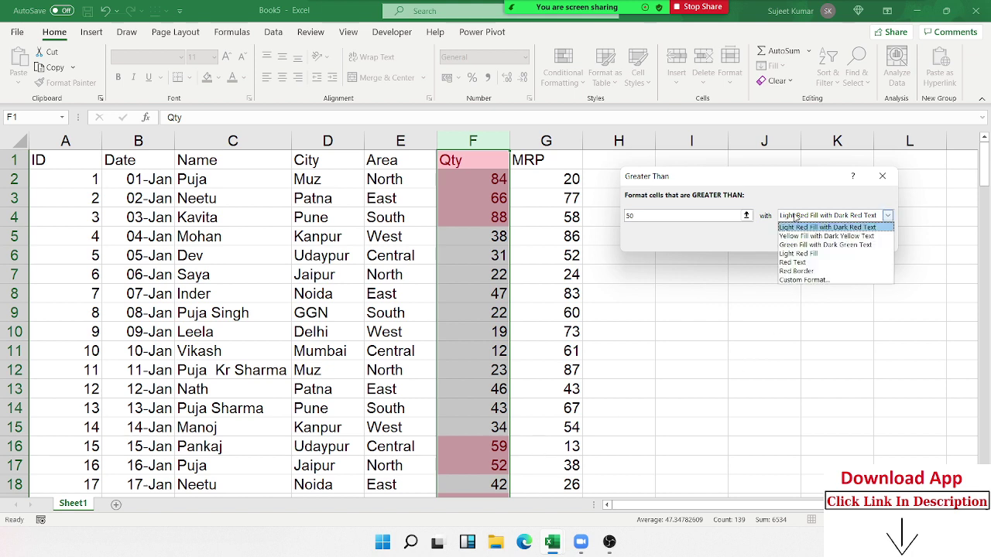
pyautogui.click(790, 235)
pyautogui.click(793, 218)
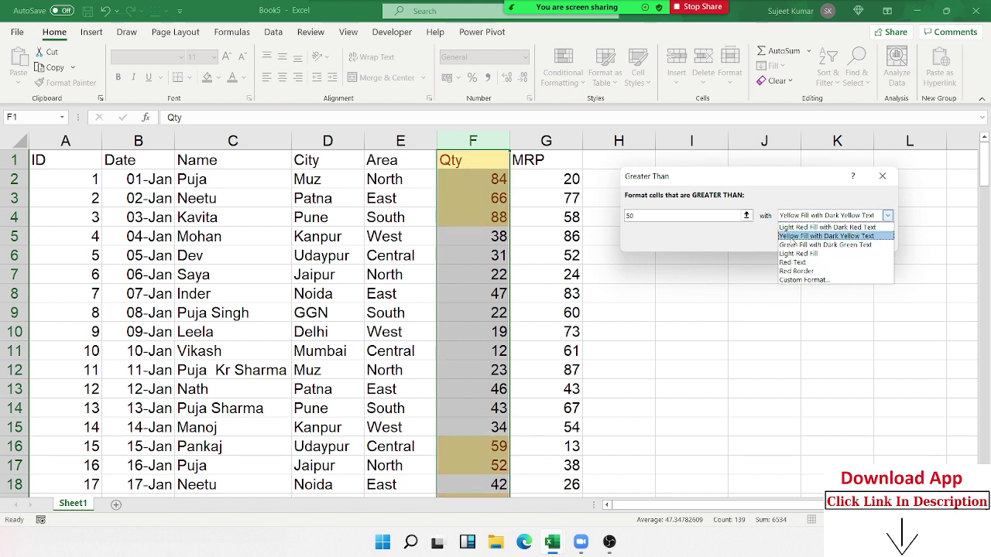
pyautogui.click(791, 237)
pyautogui.click(794, 221)
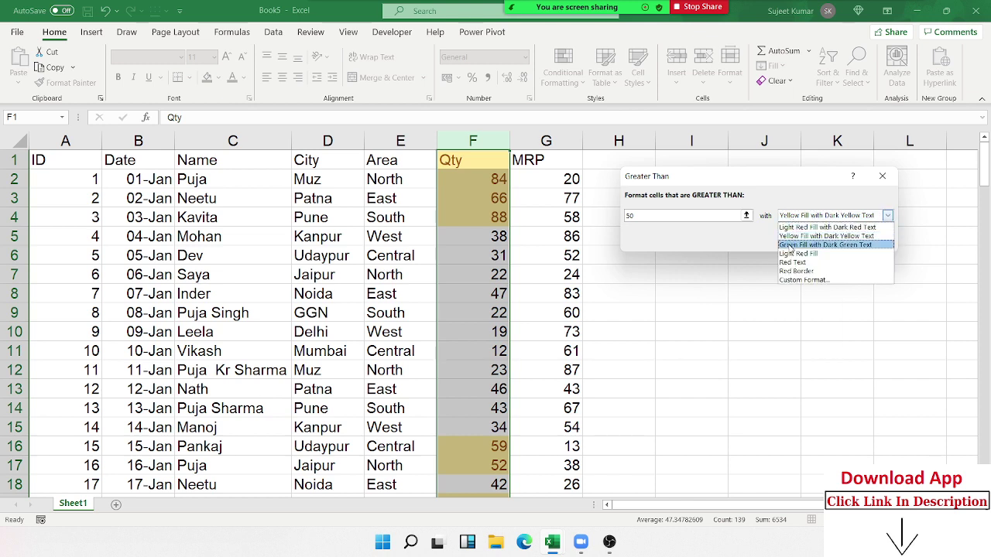
pyautogui.click(790, 247)
pyautogui.click(793, 219)
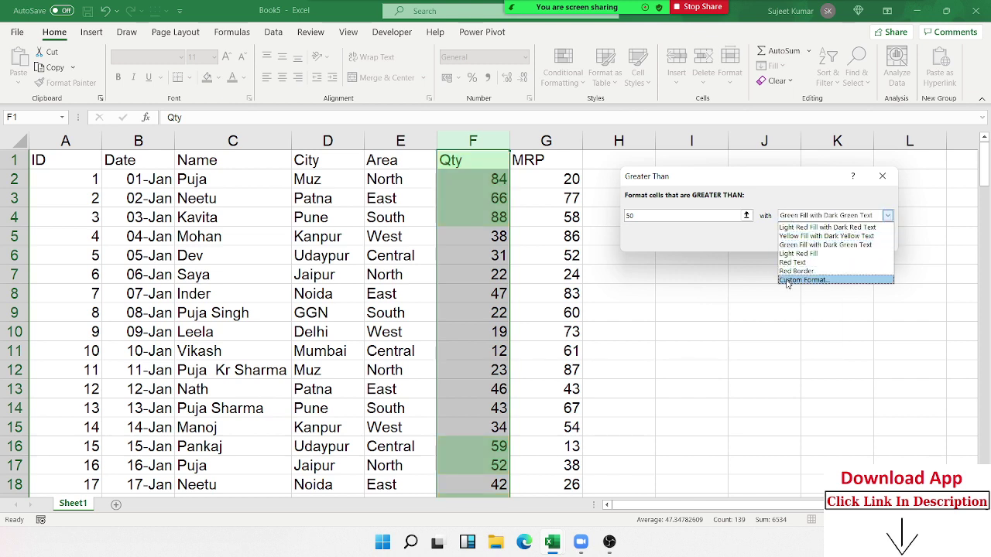
# - Set a custom light green fill and apply the Greater Than 50 rule
pyautogui.click(788, 280)
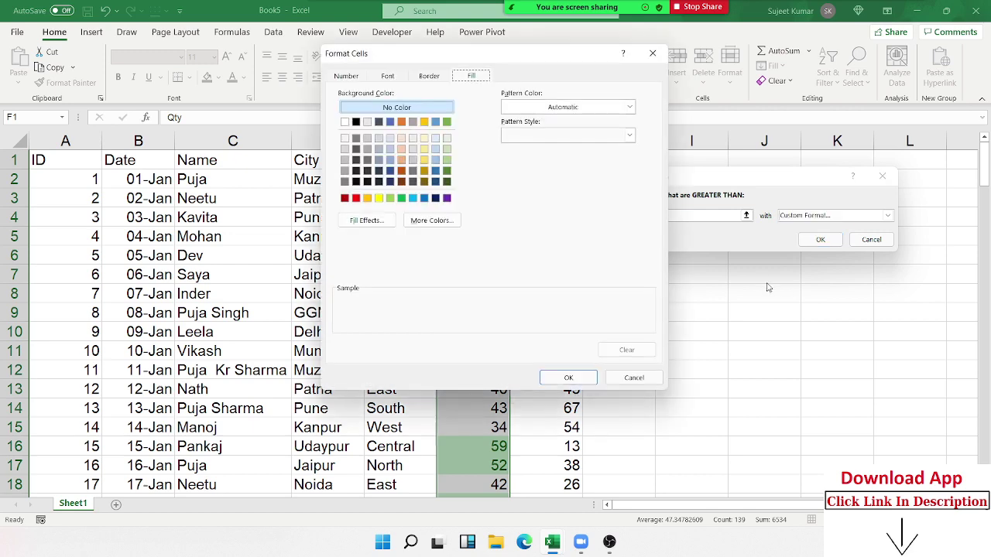
pyautogui.click(341, 80)
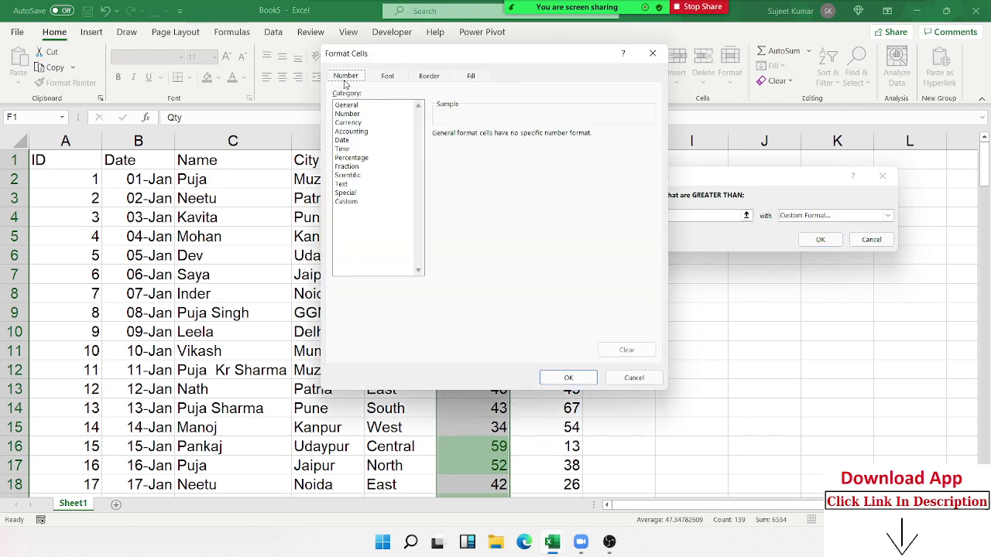
pyautogui.click(470, 77)
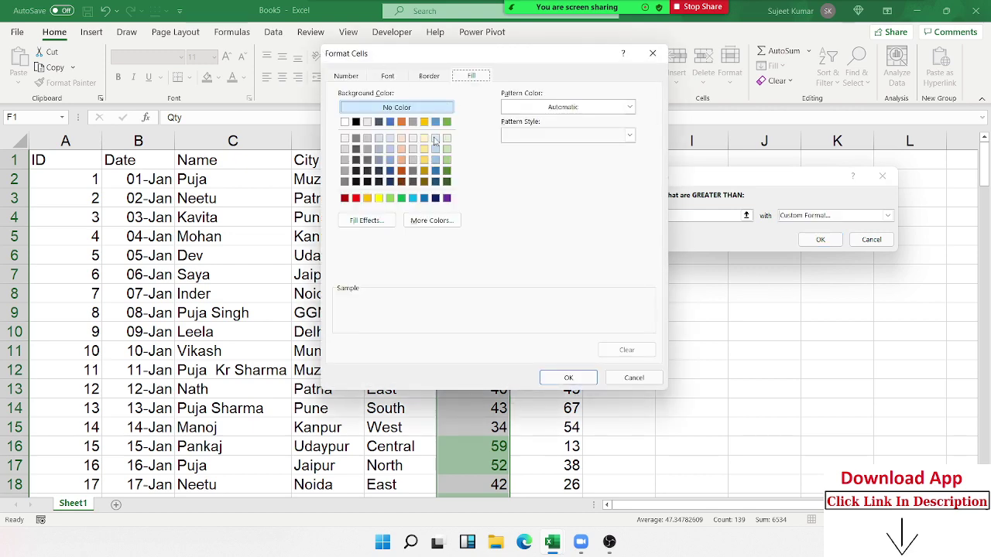
pyautogui.click(391, 199)
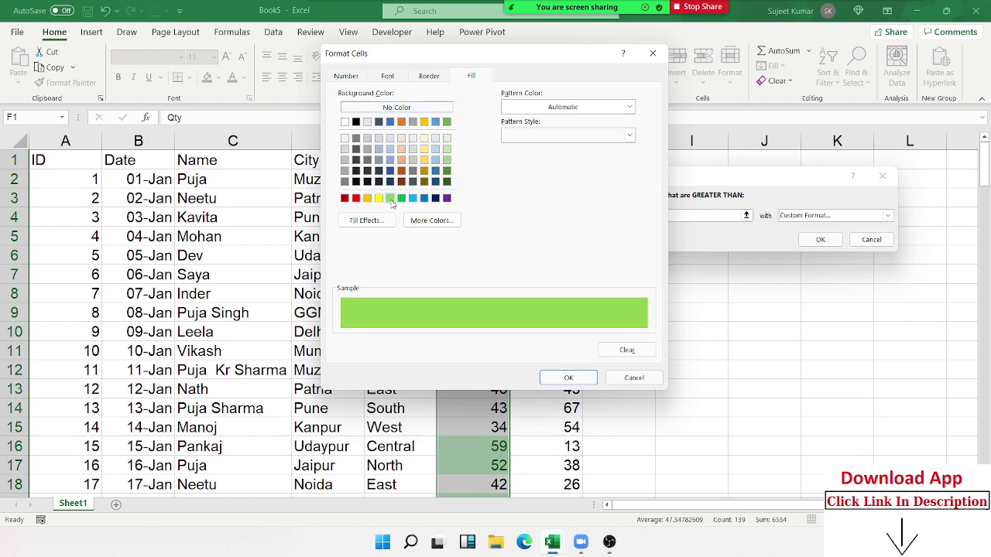
pyautogui.click(582, 378)
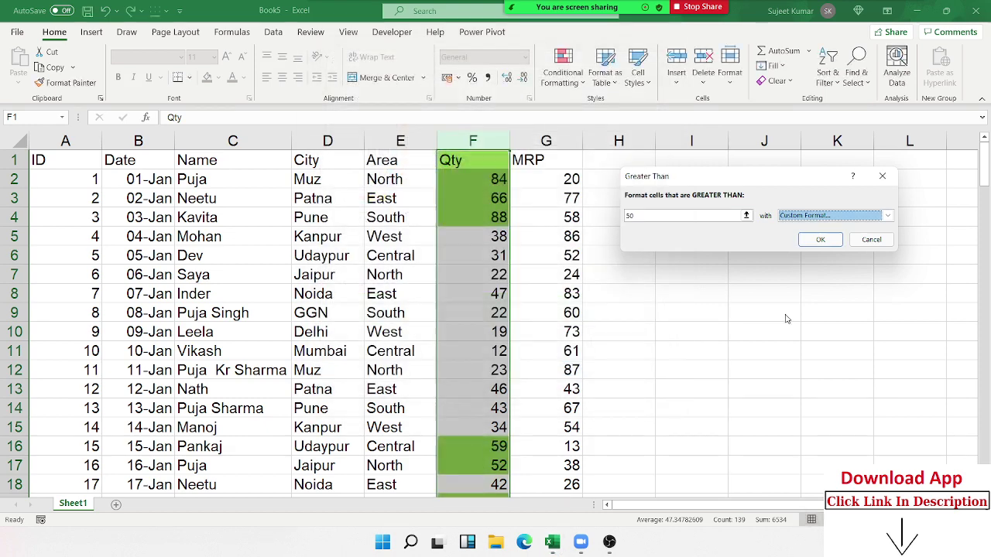
pyautogui.click(820, 239)
pyautogui.click(540, 295)
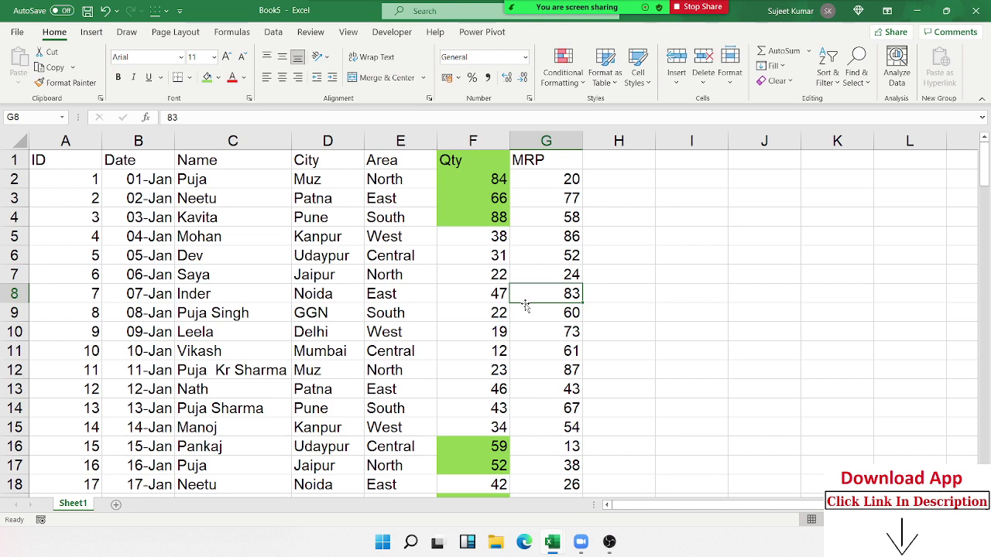
# - Enter Qty 74 in F8 and 19 in F16
pyautogui.press('Left')
pyautogui.write('7')
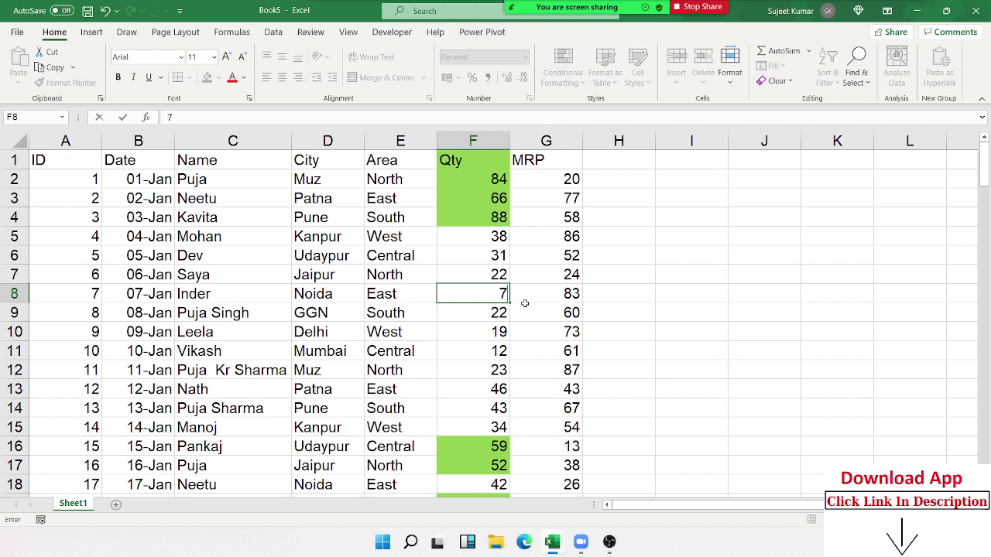
pyautogui.write('4')
pyautogui.press('Return')
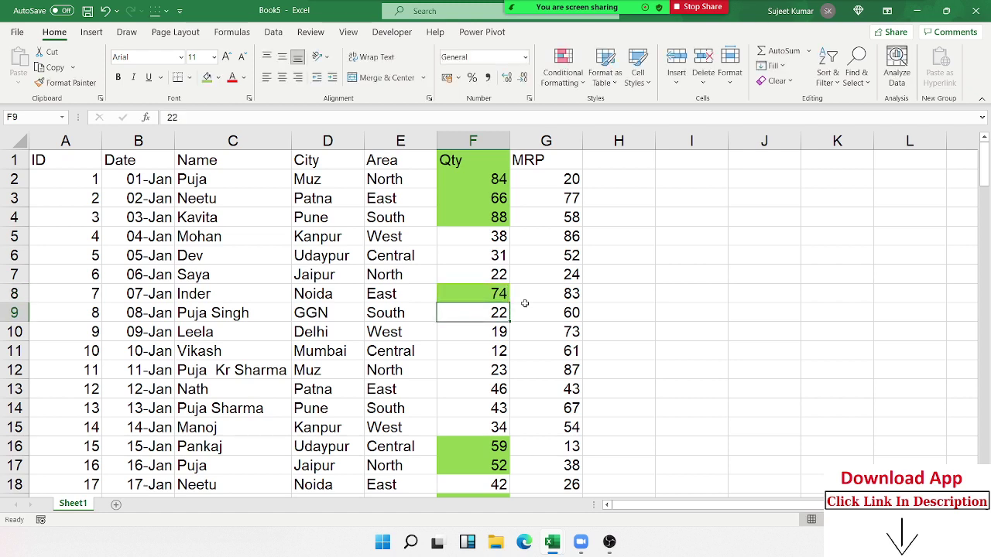
pyautogui.click(488, 446)
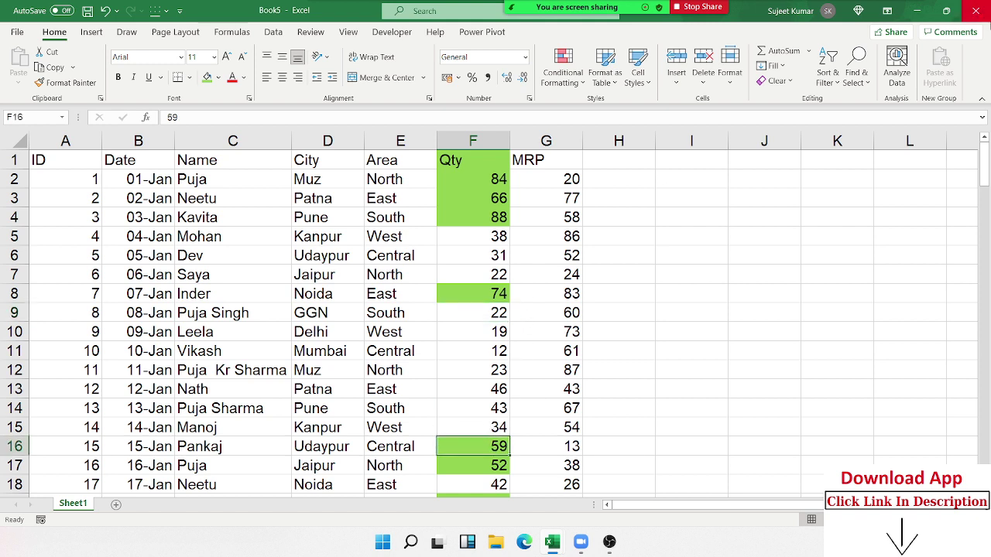
pyautogui.write('19')
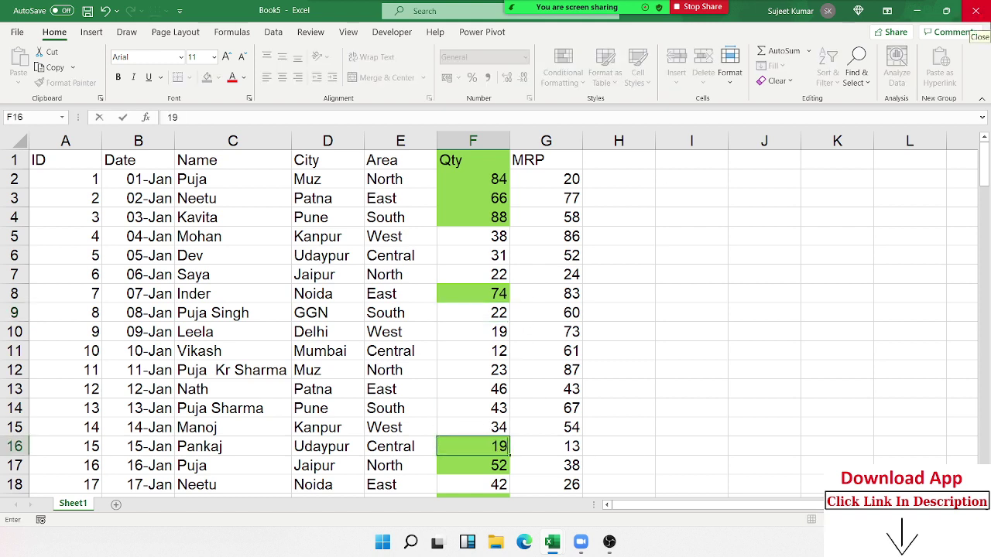
pyautogui.press('Return')
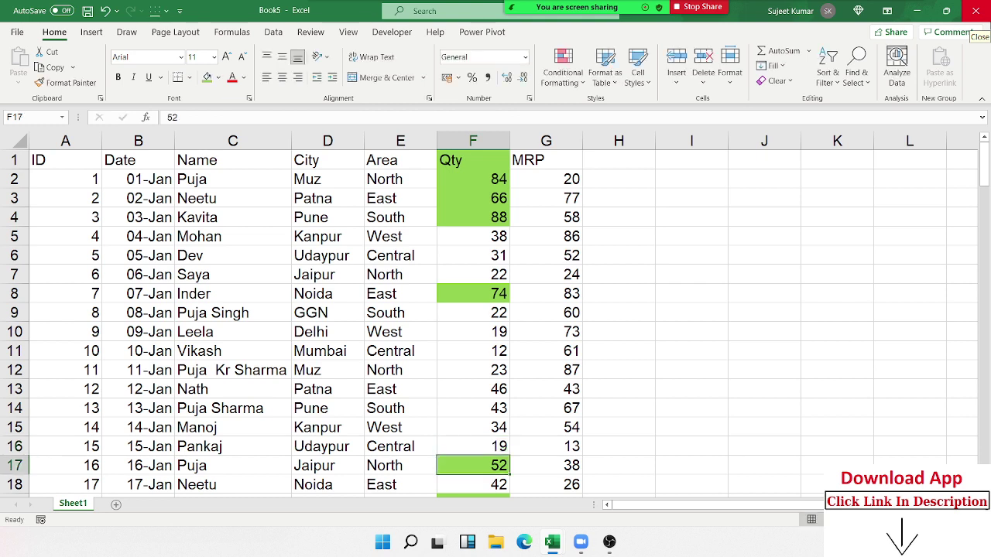
pyautogui.click(473, 446)
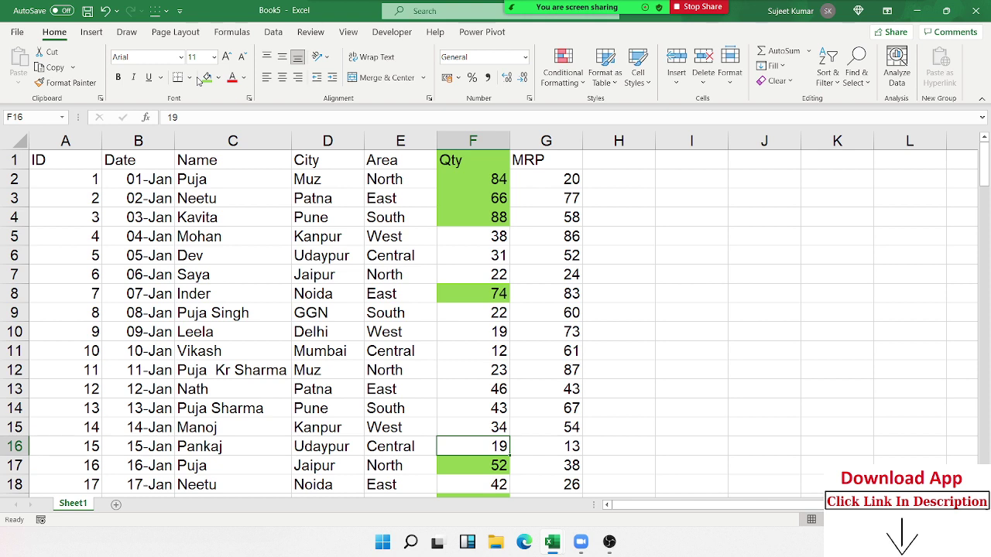
# - Select cells G3, F2 and F3, then bring up the conditional formatting options
pyautogui.click(524, 198)
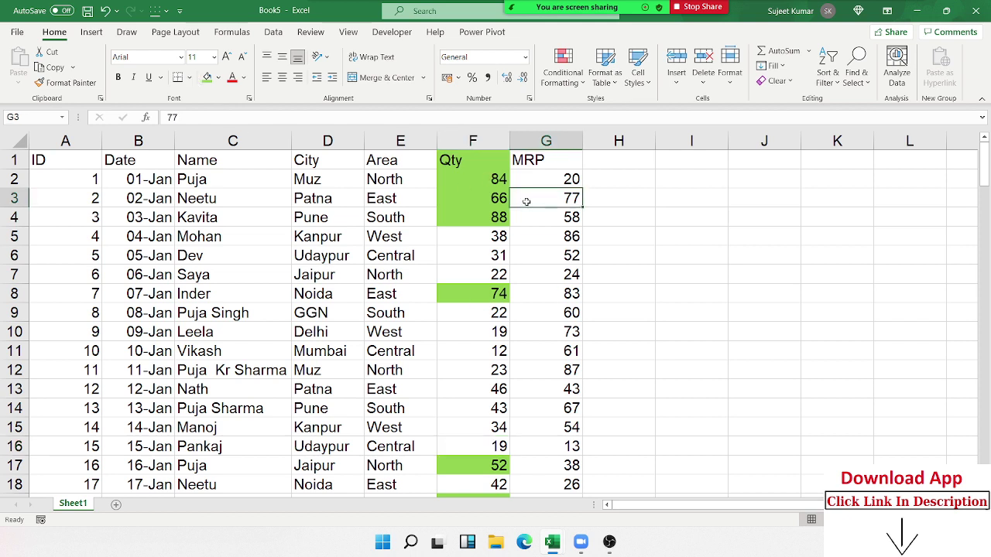
pyautogui.click(480, 180)
pyautogui.click(499, 200)
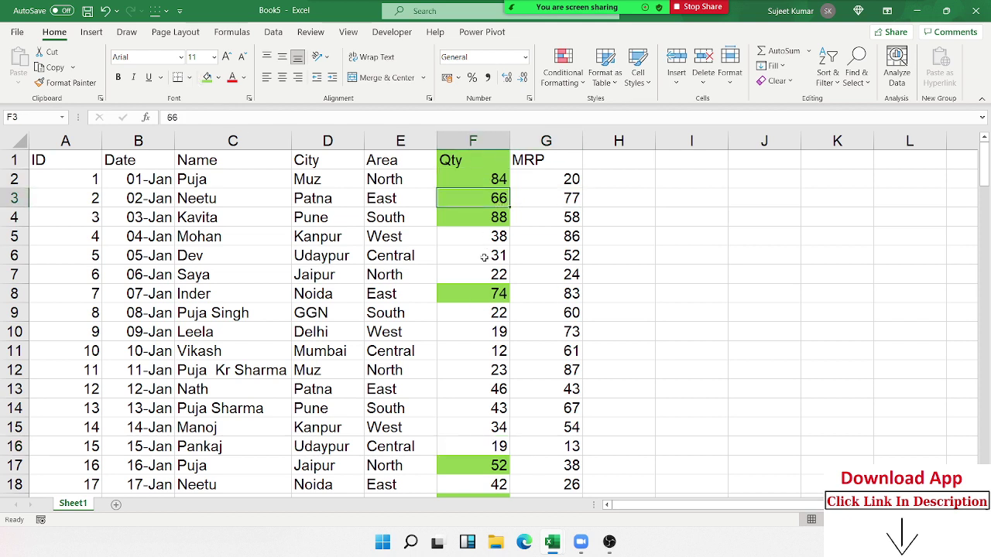
pyautogui.click(563, 68)
pyautogui.click(489, 136)
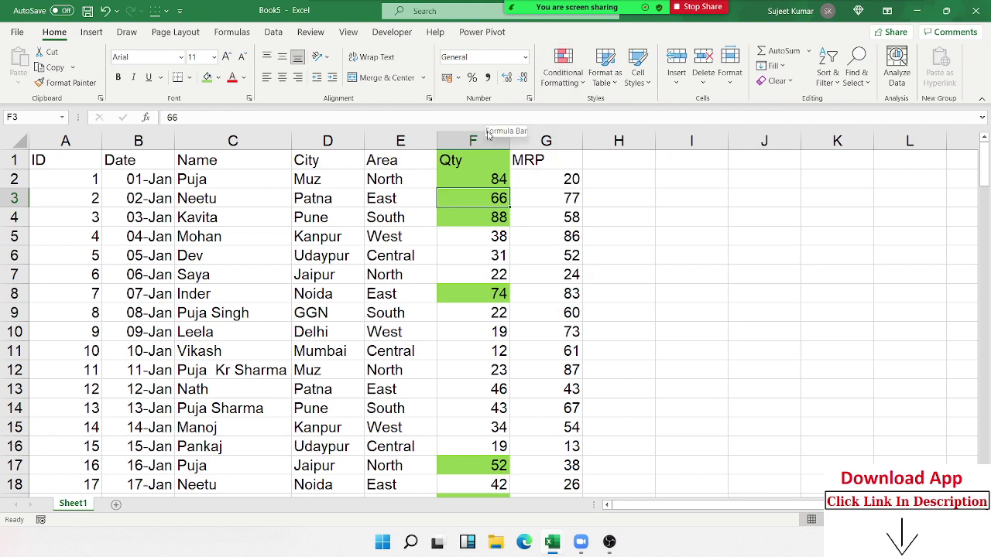
pyautogui.click(488, 140)
pyautogui.click(569, 82)
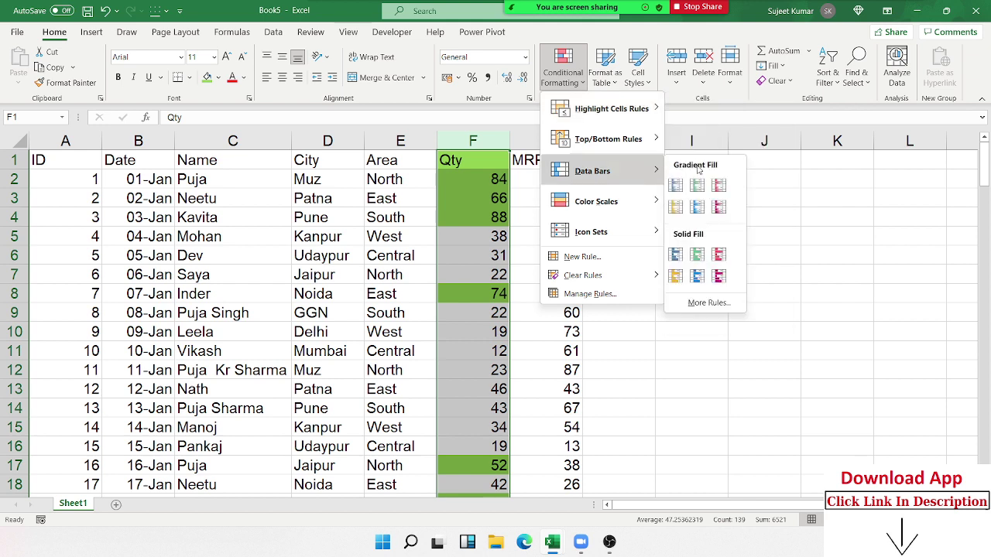
pyautogui.moveTo(603, 108)
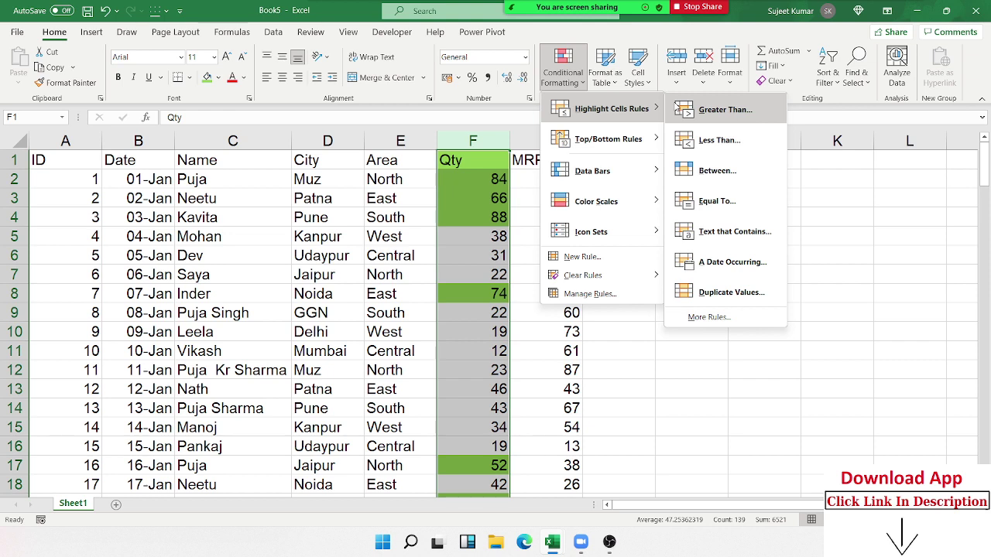
pyautogui.click(139, 190)
pyautogui.click(140, 158)
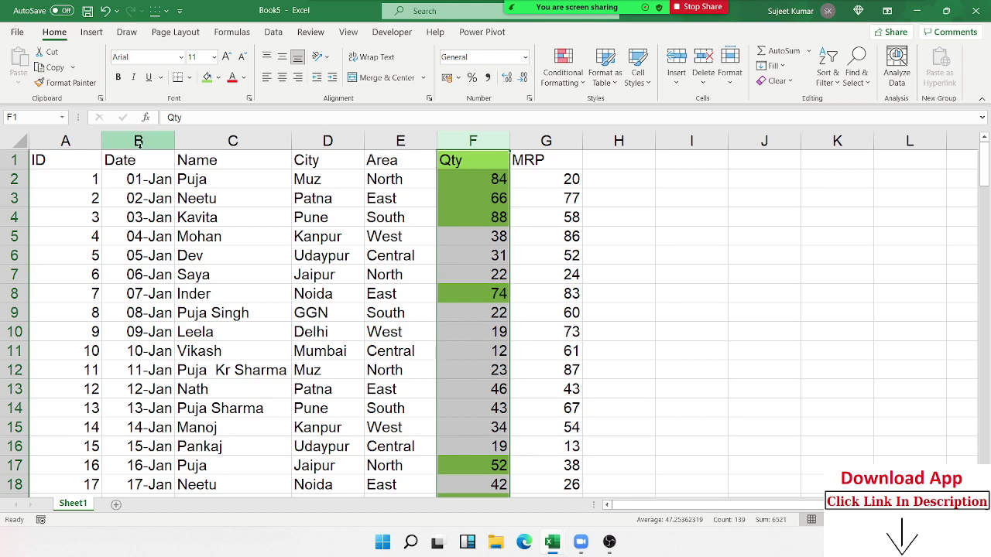
pyautogui.hotkey('ctrl', 'shift', 'Down')
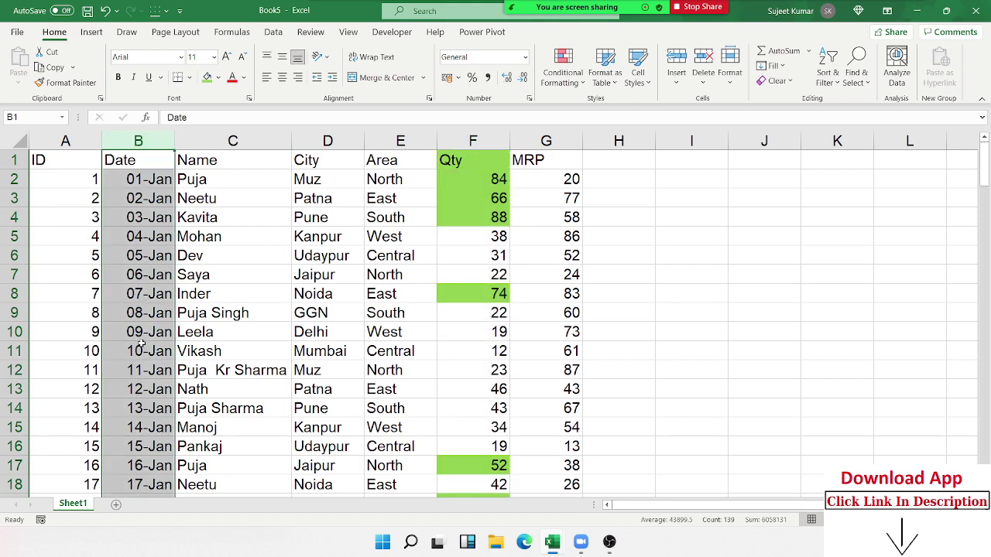
pyautogui.click(563, 69)
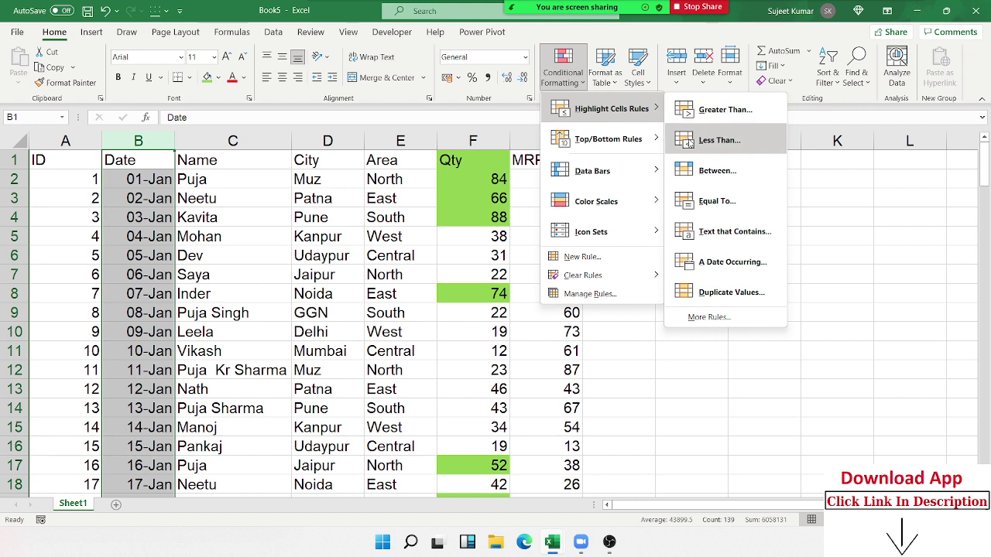
pyautogui.click(717, 140)
pyautogui.write('1')
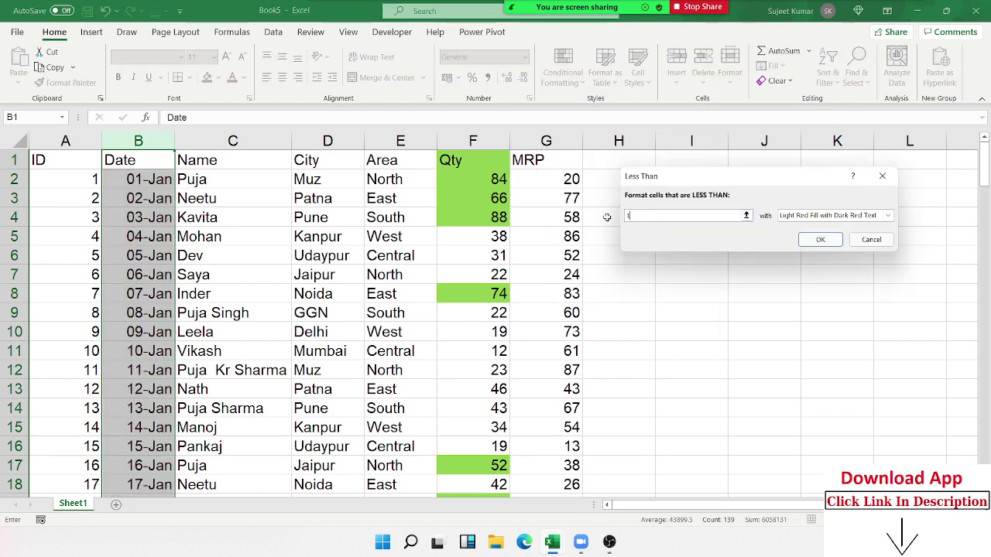
pyautogui.write('0 jan')
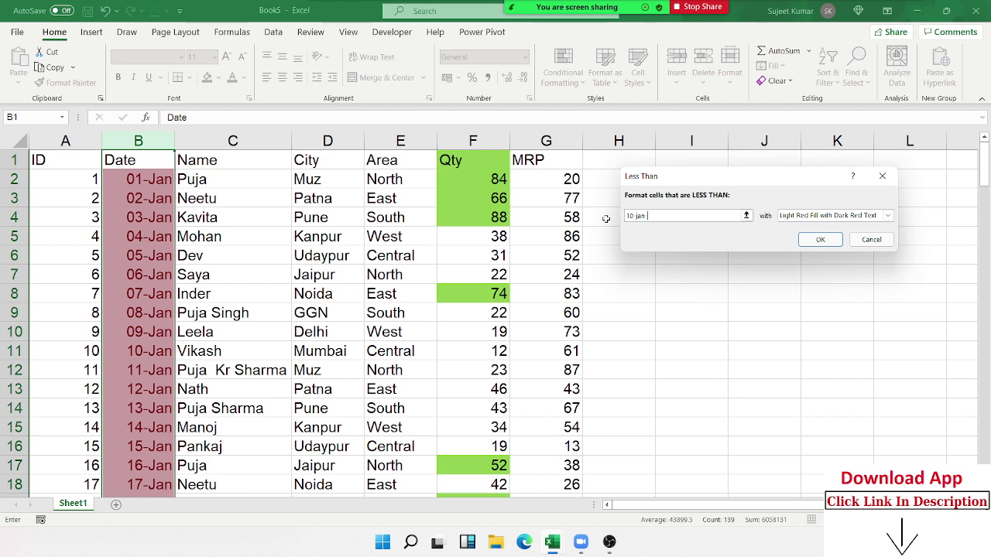
pyautogui.write('20')
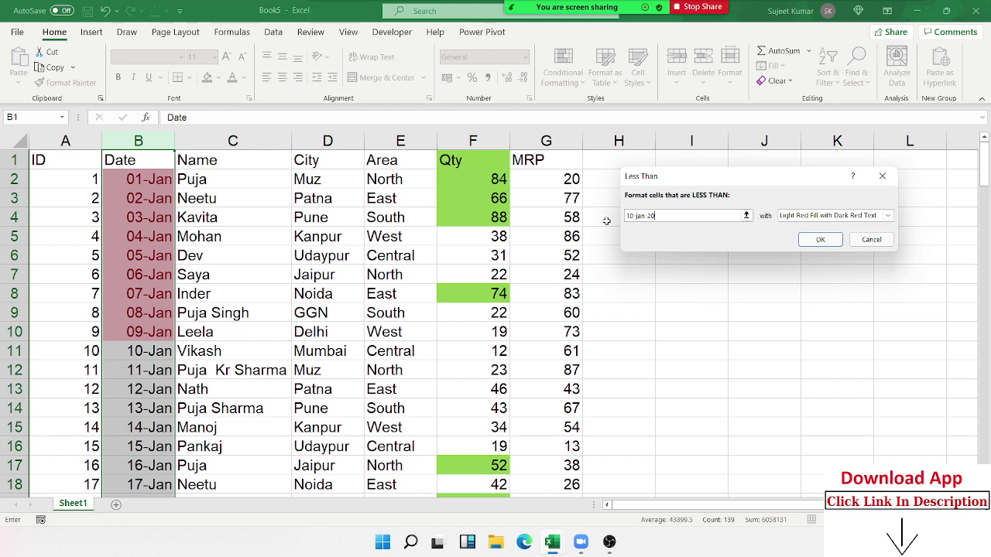
pyautogui.press('Escape')
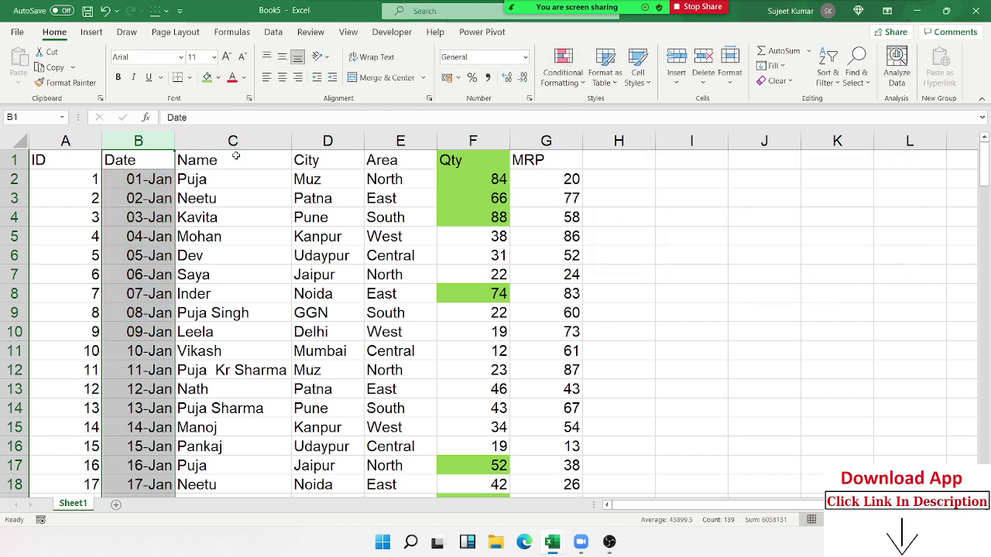
pyautogui.click(233, 141)
# - Start an Equal To rule for 'Puja' and cancel it
pyautogui.click(562, 68)
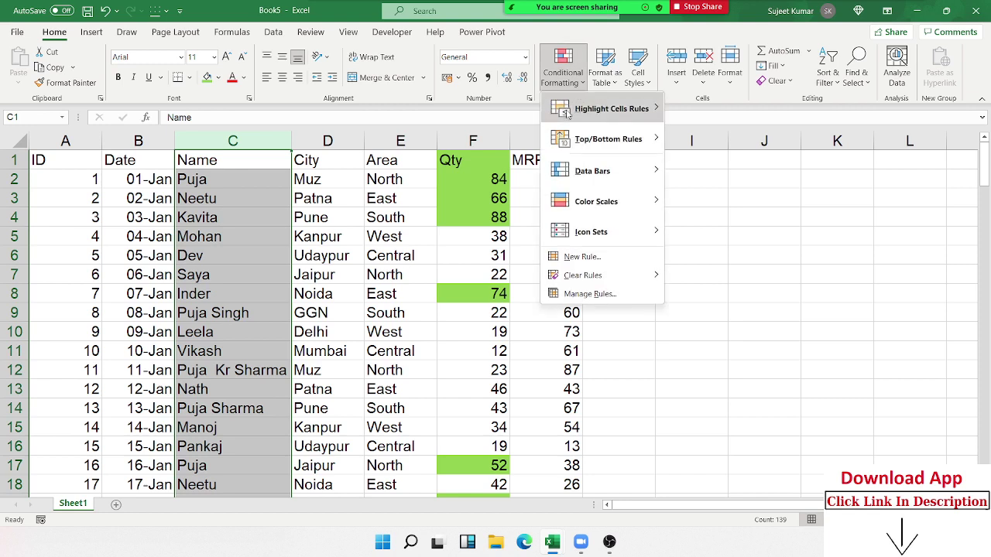
pyautogui.moveTo(611, 109)
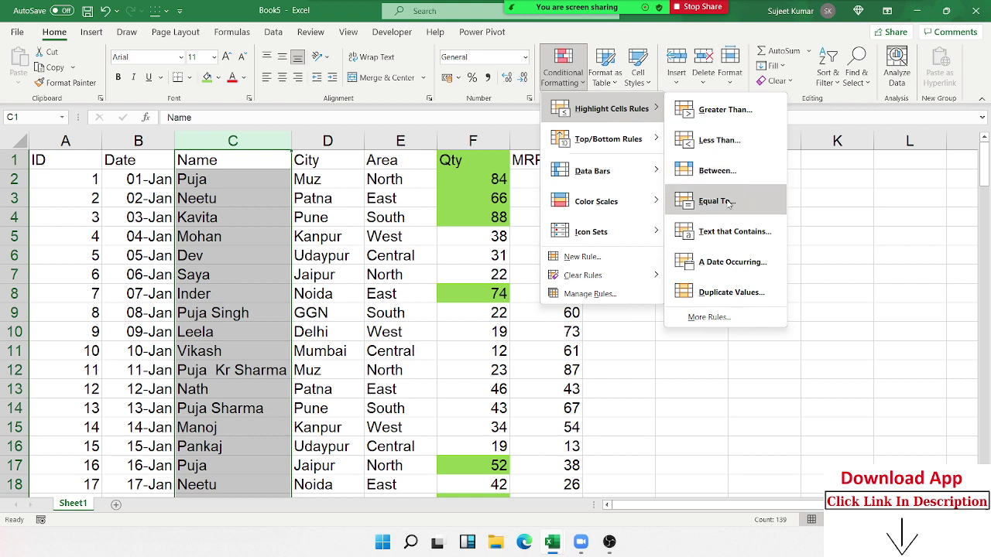
pyautogui.click(728, 203)
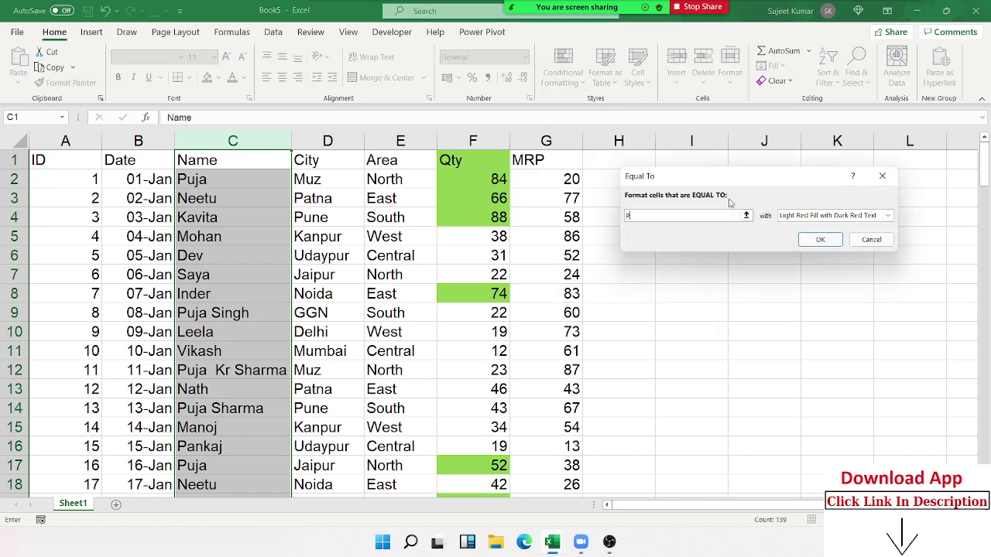
pyautogui.write('Puja')
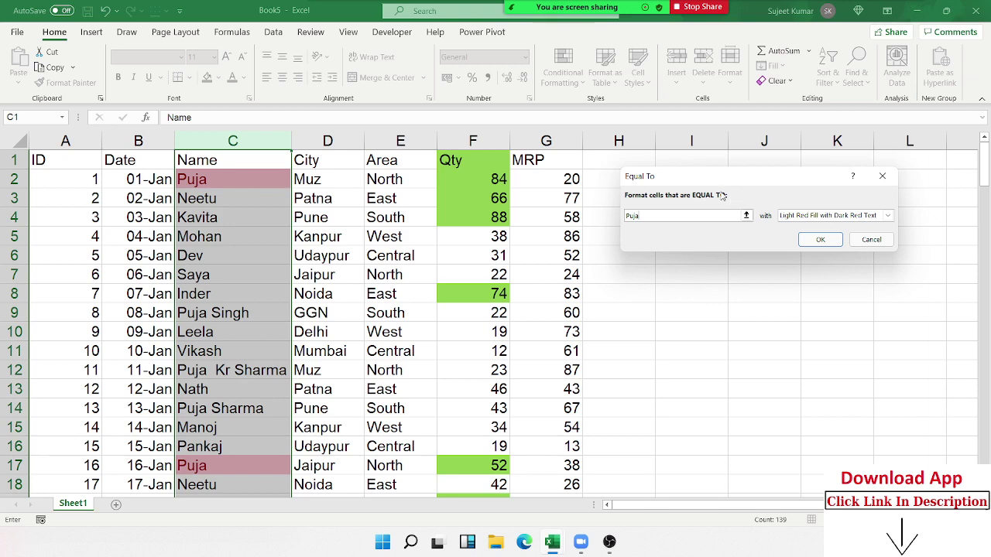
pyautogui.press('Escape')
# - Preview an Equal To 86 rule with light red fill on MRP column G, then cancel
pyautogui.click(568, 145)
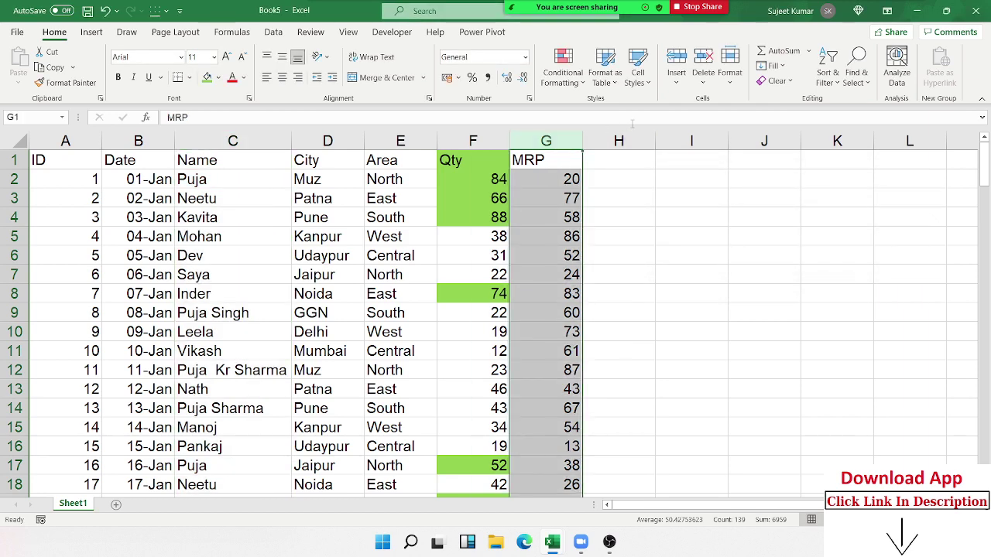
pyautogui.click(584, 75)
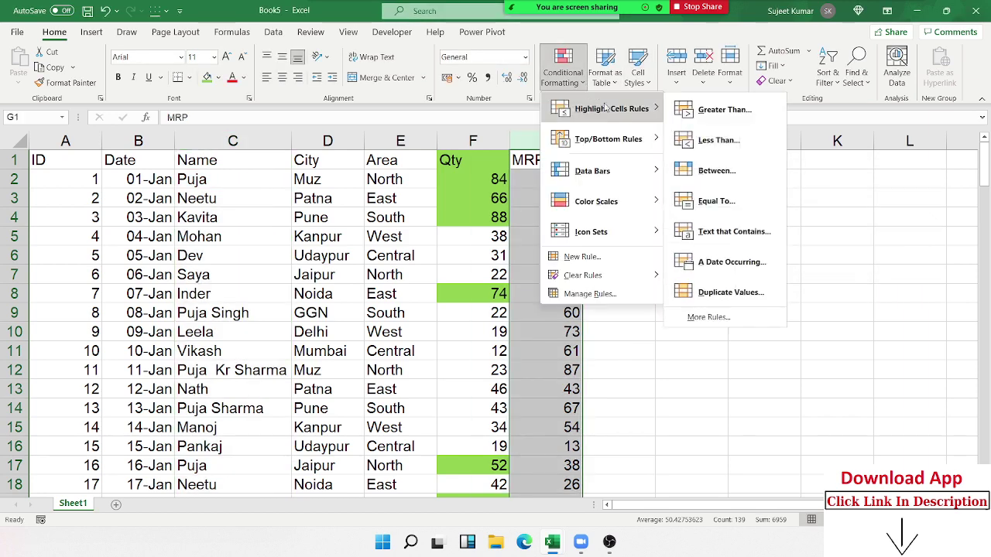
pyautogui.click(694, 199)
pyautogui.write('8')
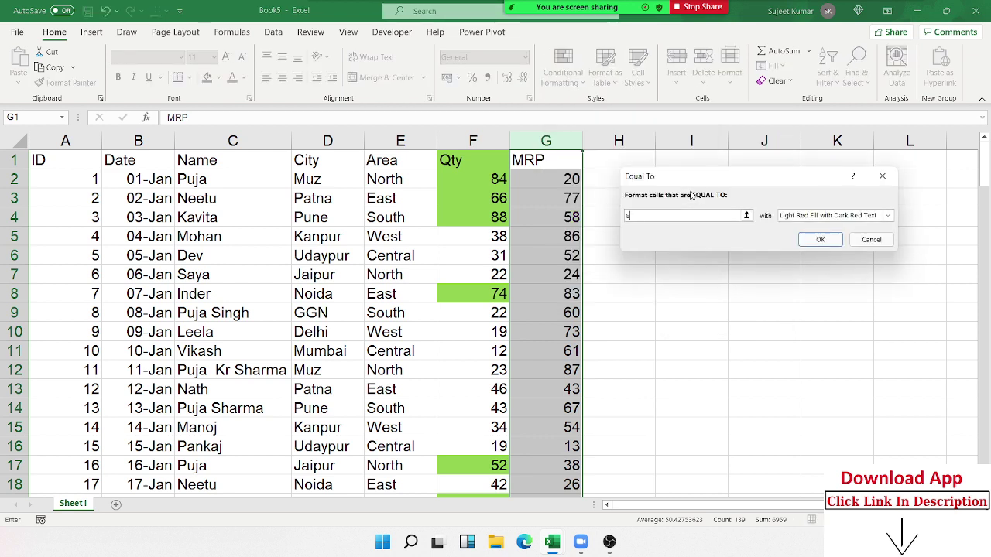
pyautogui.write('6')
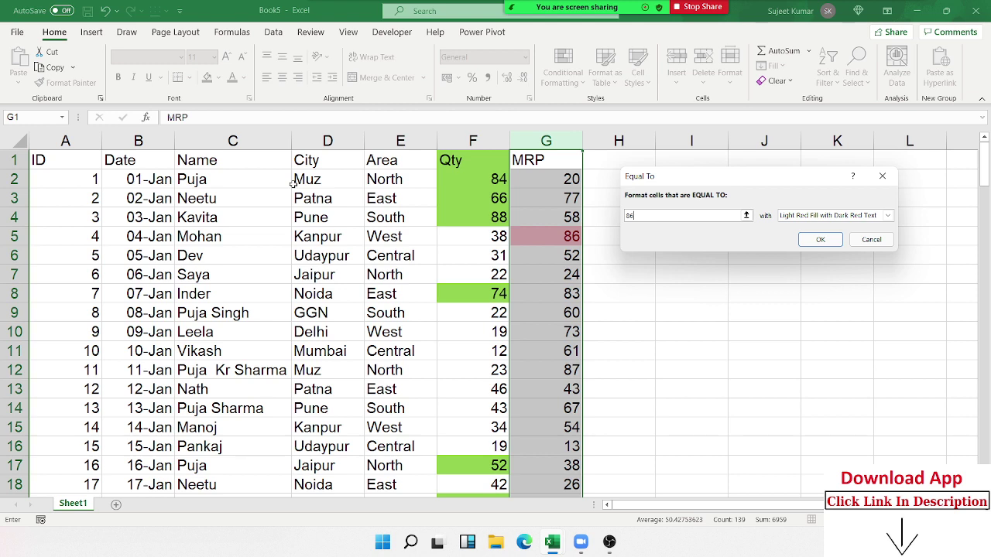
pyautogui.click(833, 219)
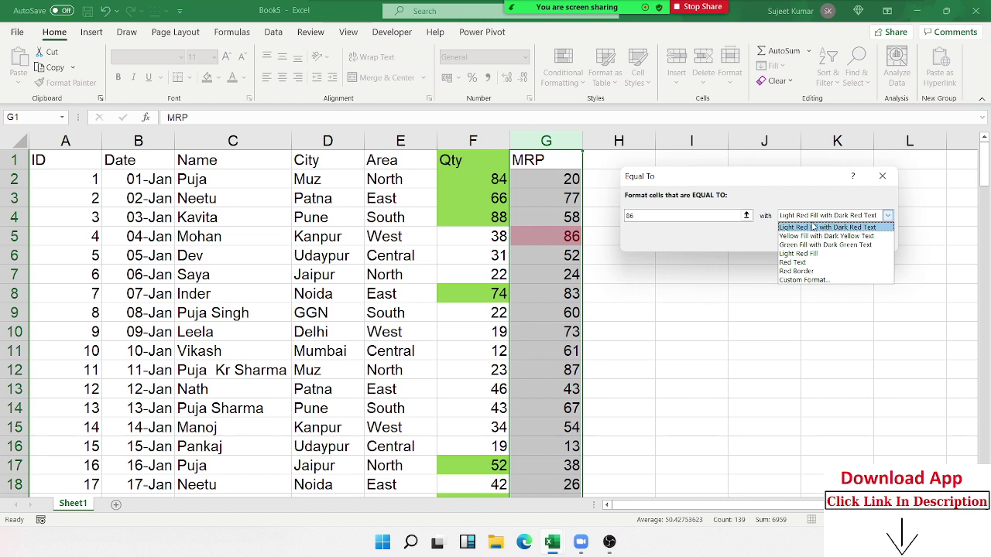
pyautogui.click(813, 227)
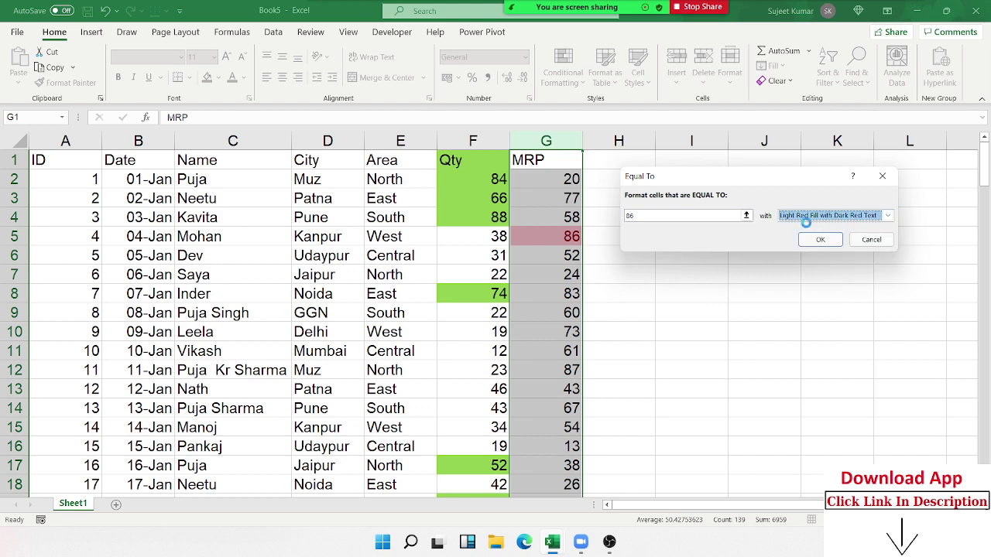
pyautogui.press('Escape')
# - Preview an Equal To 'Puja' rule on the Name column, then dismiss it
pyautogui.click(229, 141)
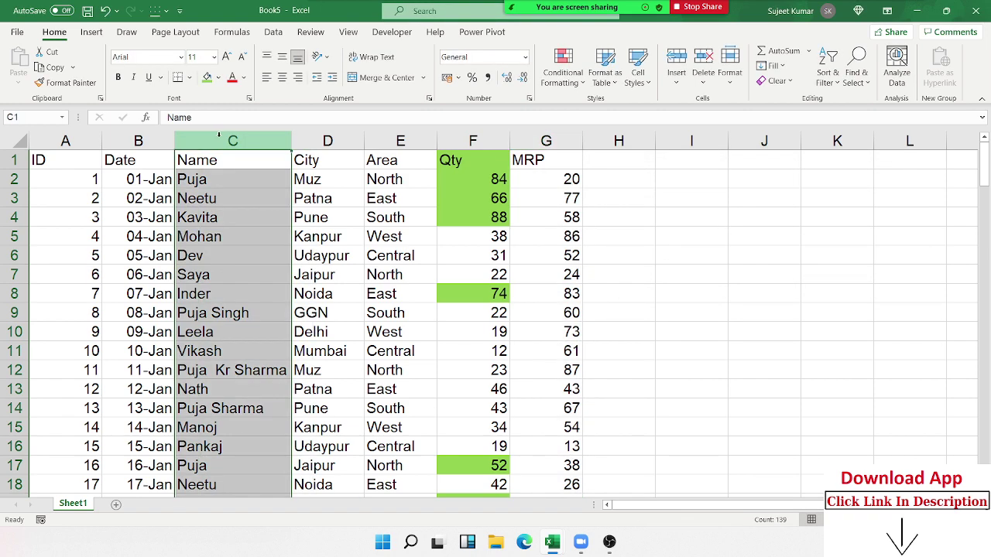
pyautogui.click(580, 93)
pyautogui.moveTo(604, 108)
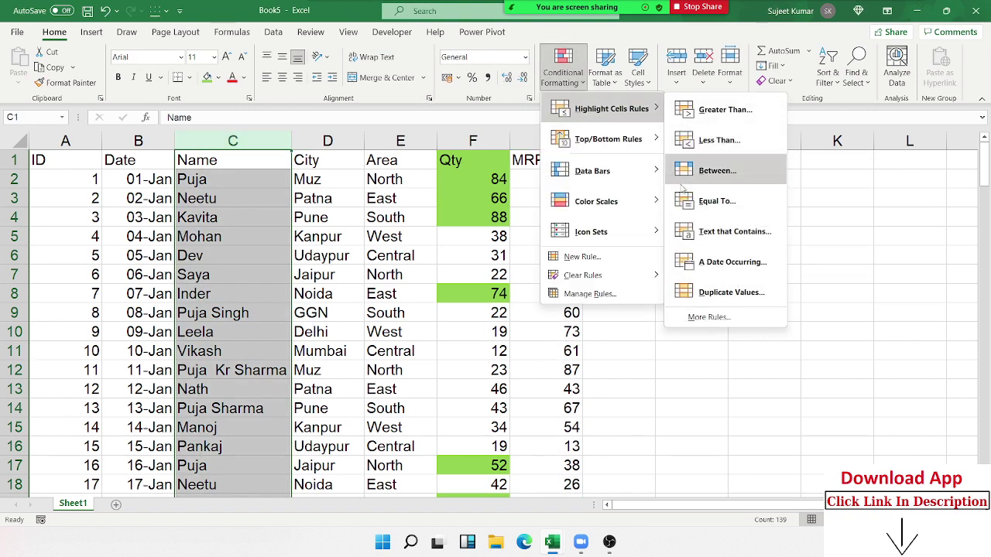
pyautogui.click(713, 202)
pyautogui.write('Pu')
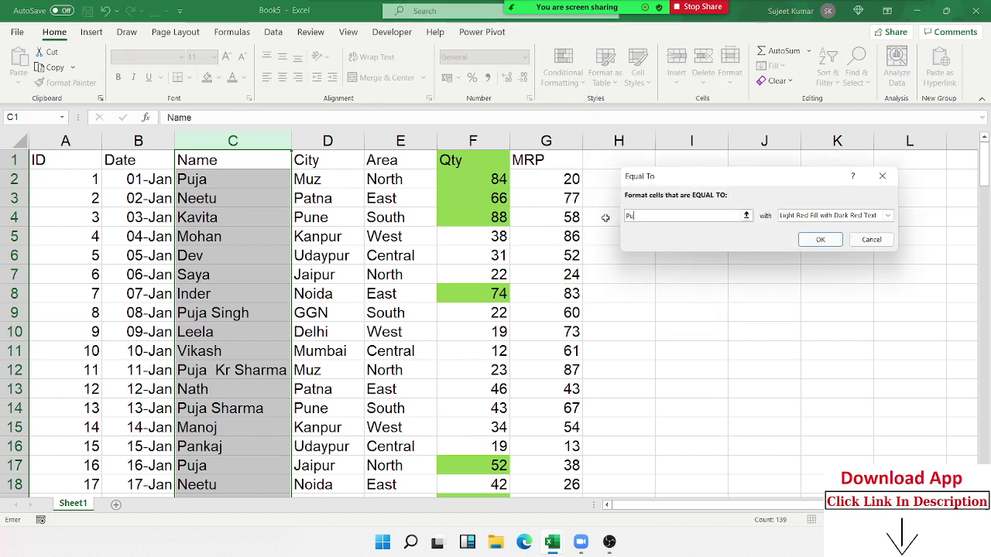
pyautogui.write('ja')
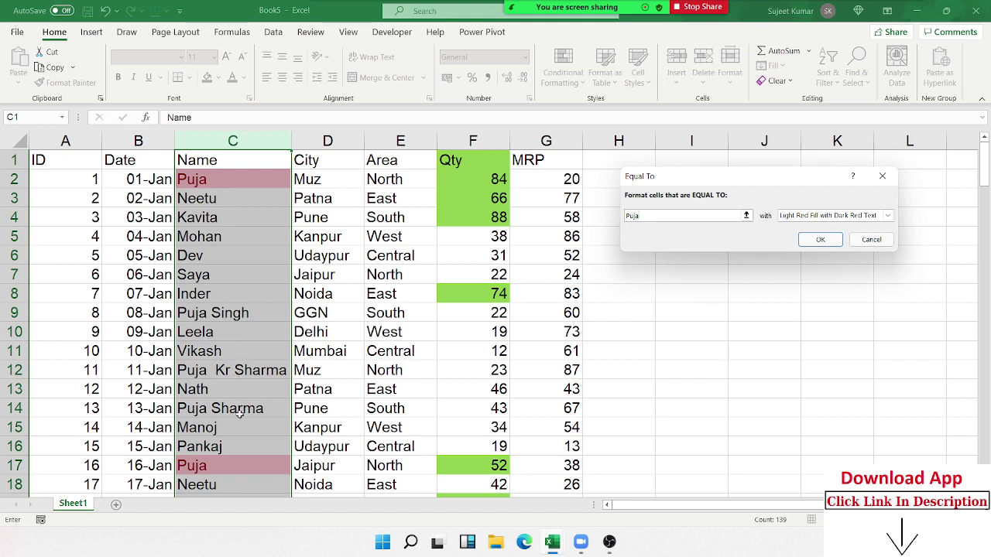
pyautogui.press('Escape')
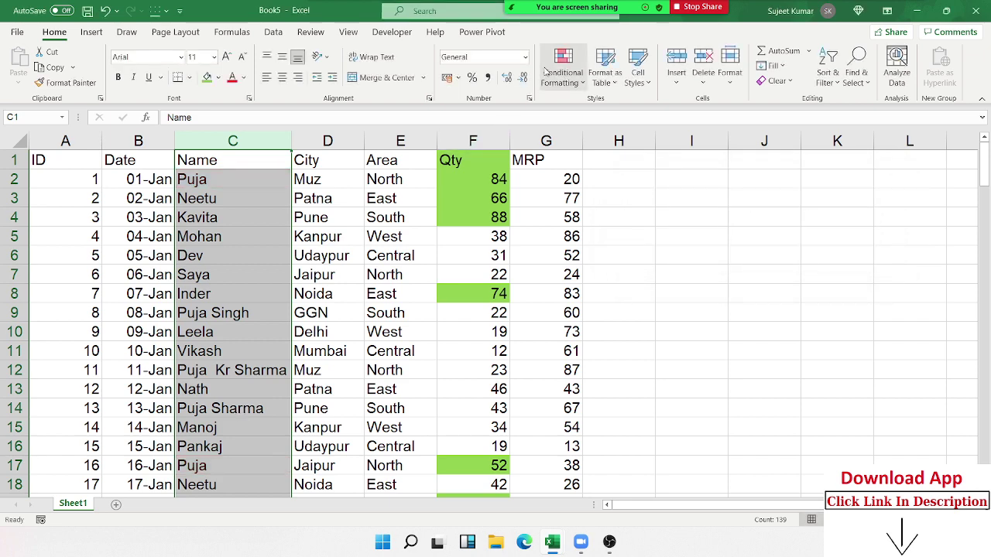
pyautogui.click(562, 66)
pyautogui.moveTo(604, 108)
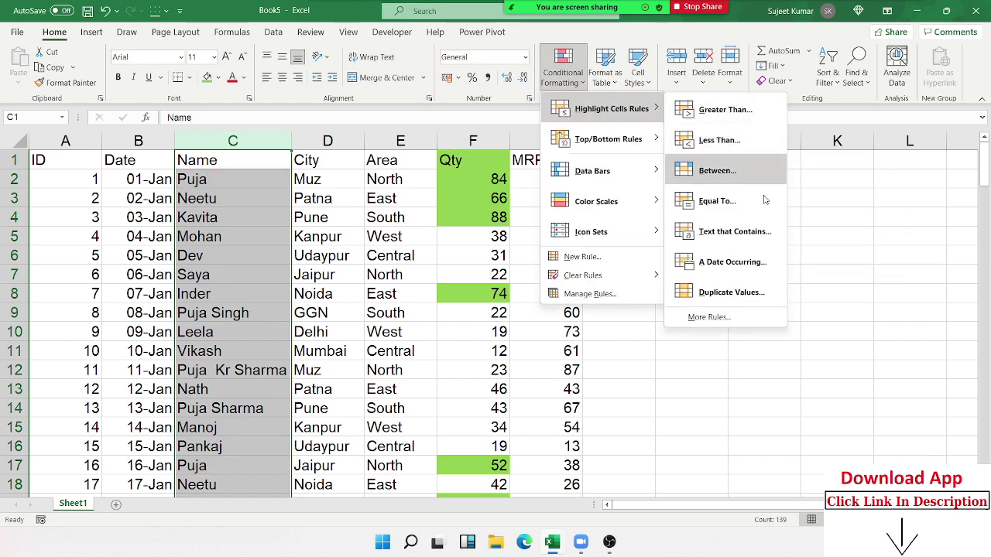
pyautogui.click(752, 233)
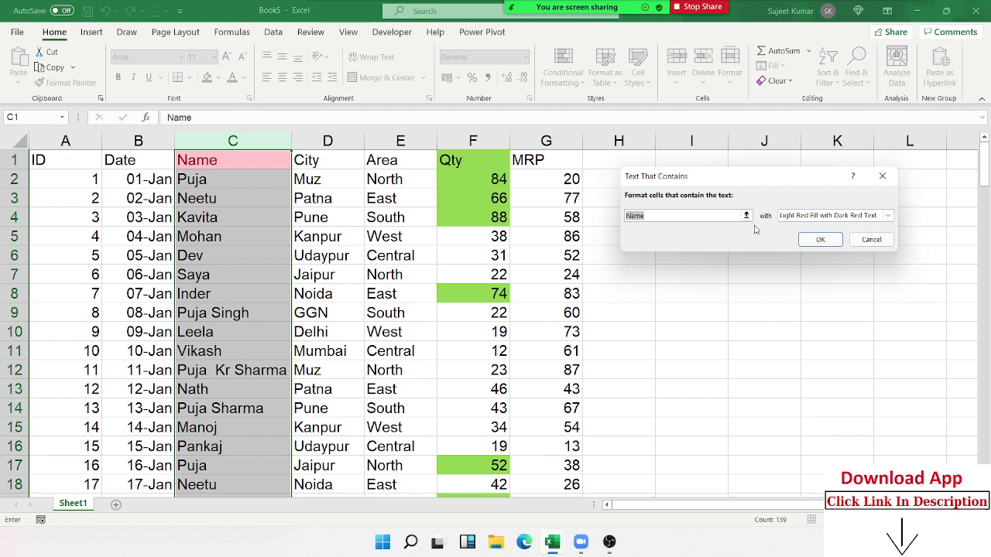
pyautogui.write('P')
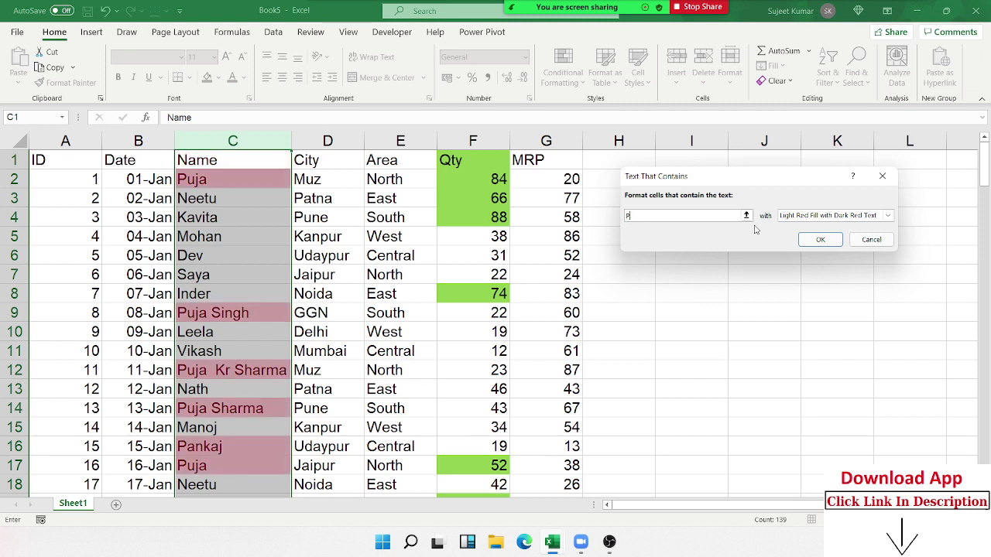
pyautogui.write('uja')
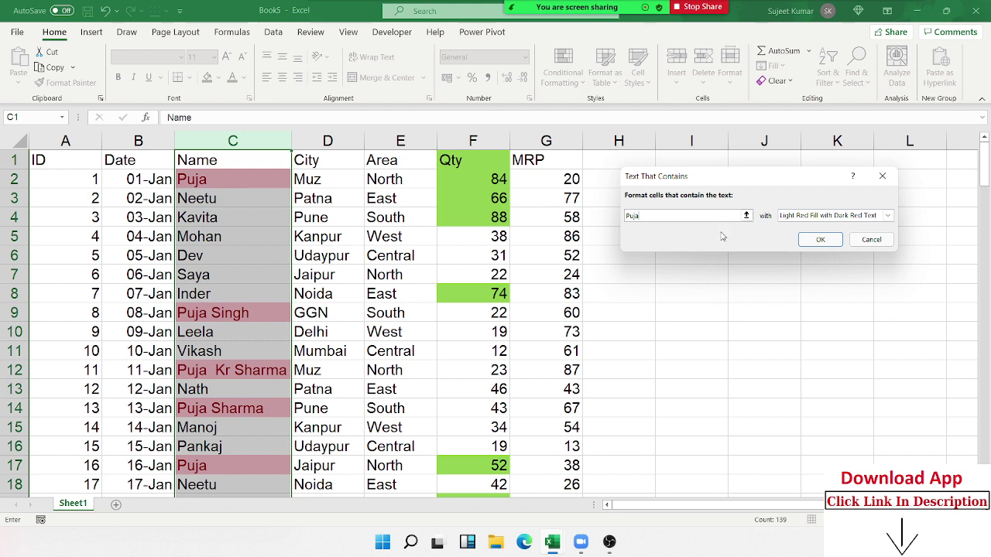
pyautogui.press('Escape')
pyautogui.click(576, 87)
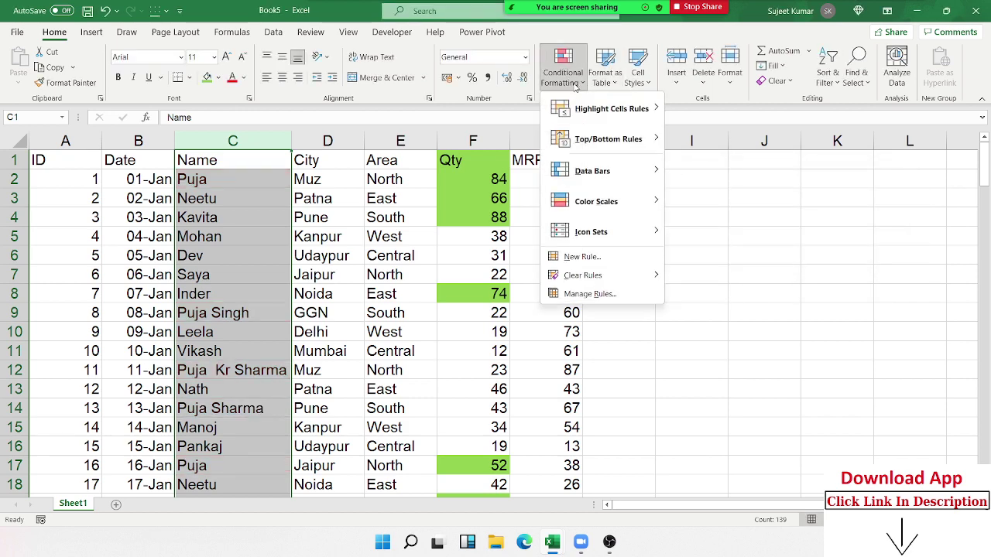
pyautogui.moveTo(611, 108)
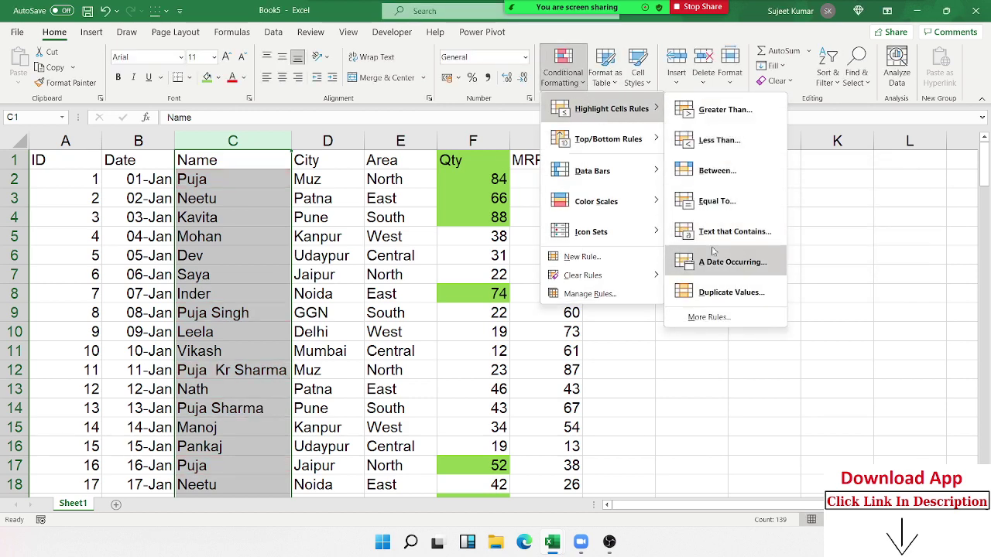
pyautogui.press('Escape')
pyautogui.press('Escape')
pyautogui.click(142, 172)
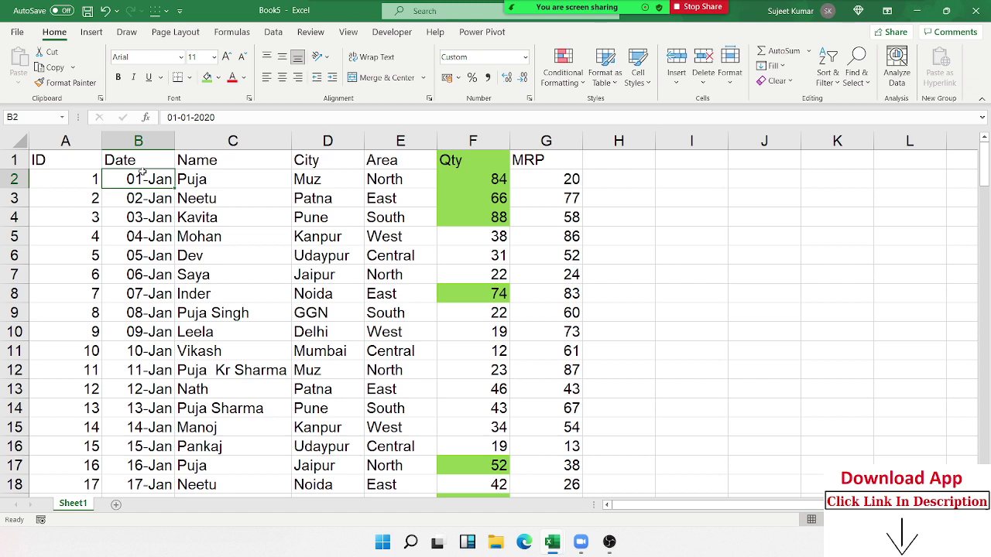
# - Enter 25-9 in B2 and fill consecutive daily dates down column B
pyautogui.write('9/')
pyautogui.press('Escape')
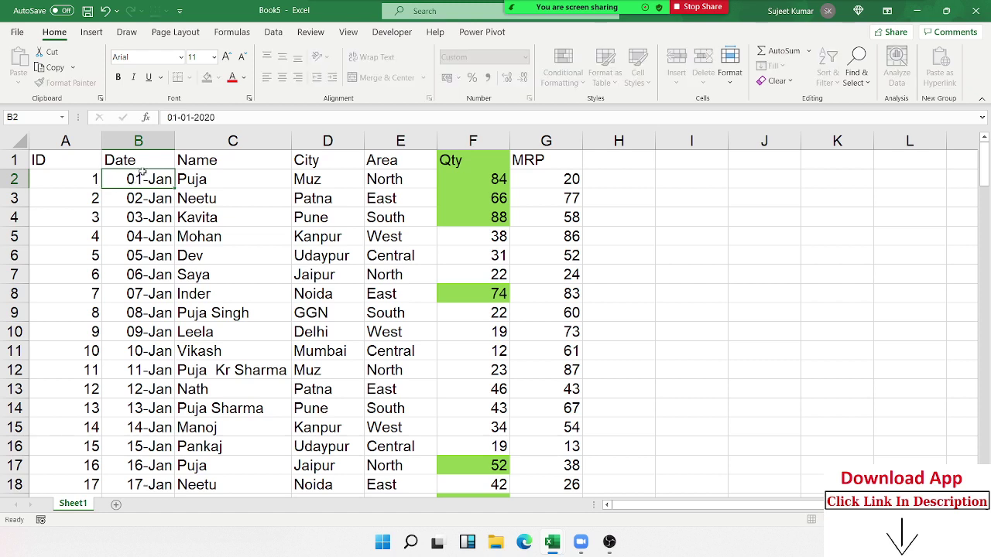
pyautogui.write('25-9')
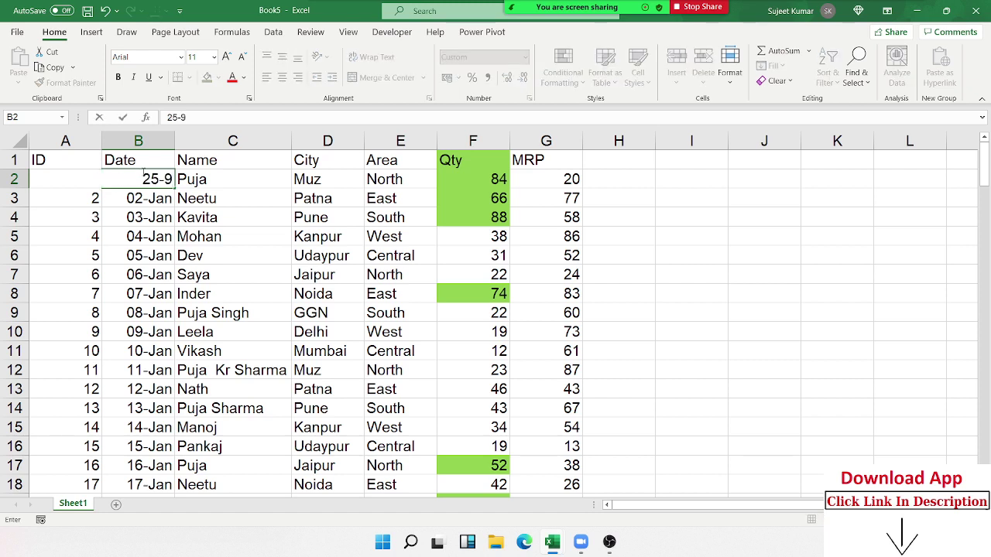
pyautogui.press('Return')
pyautogui.click(162, 187)
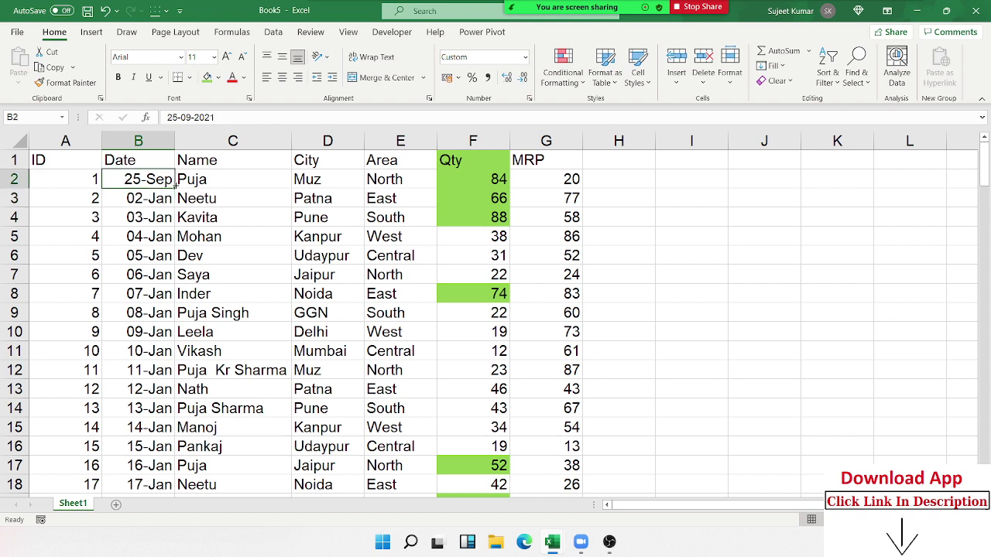
pyautogui.moveTo(174, 189); pyautogui.dragTo(180, 489)
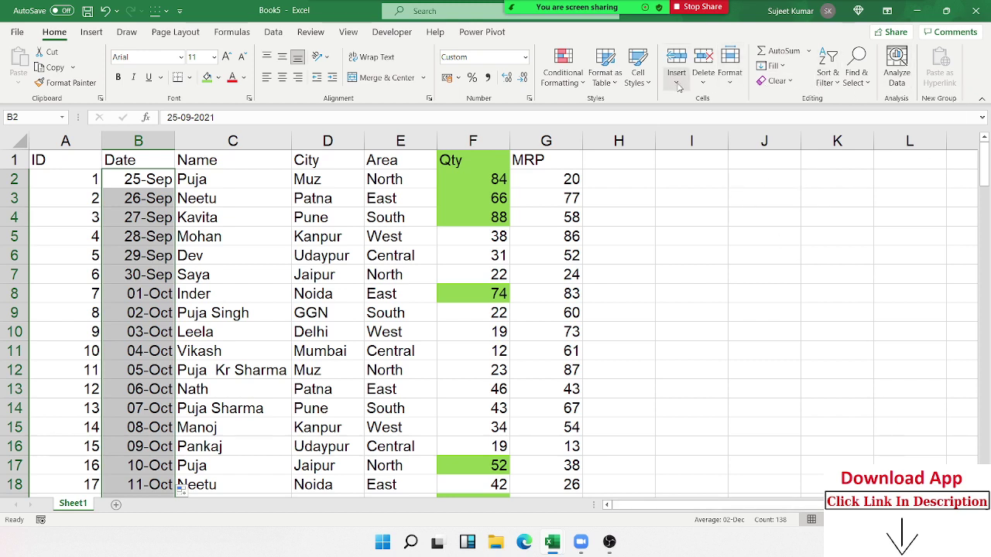
pyautogui.click(563, 84)
pyautogui.moveTo(611, 108)
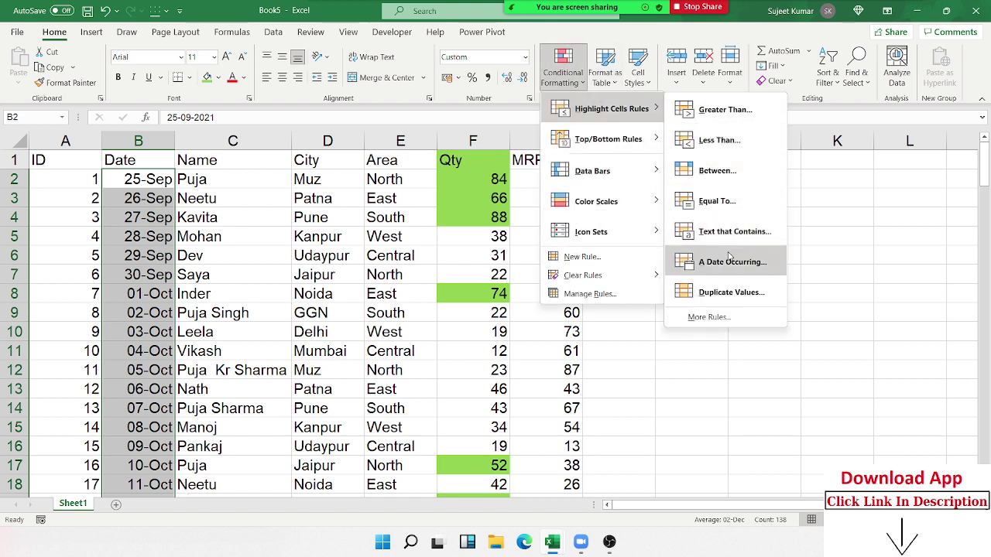
pyautogui.click(729, 263)
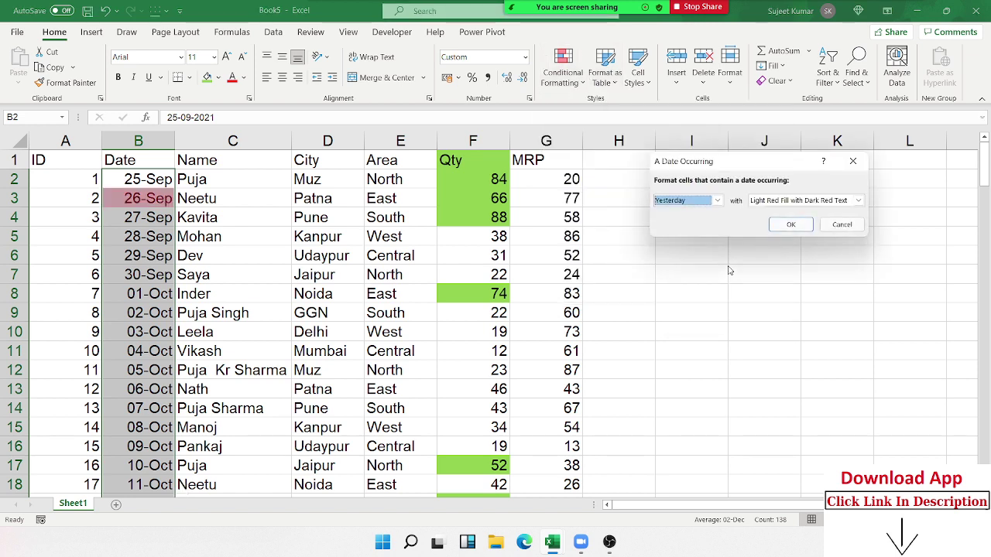
pyautogui.press('super+alt+d')
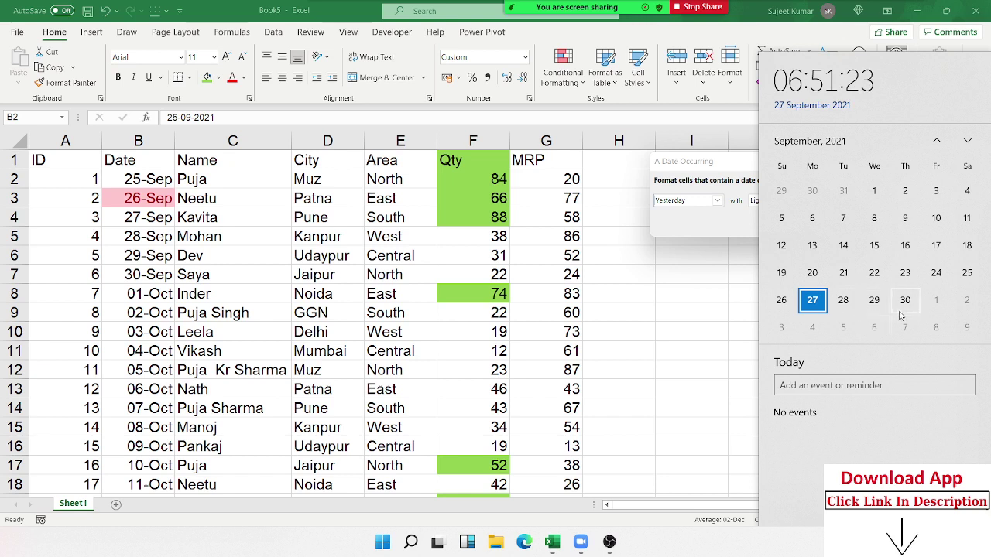
pyautogui.click(707, 232)
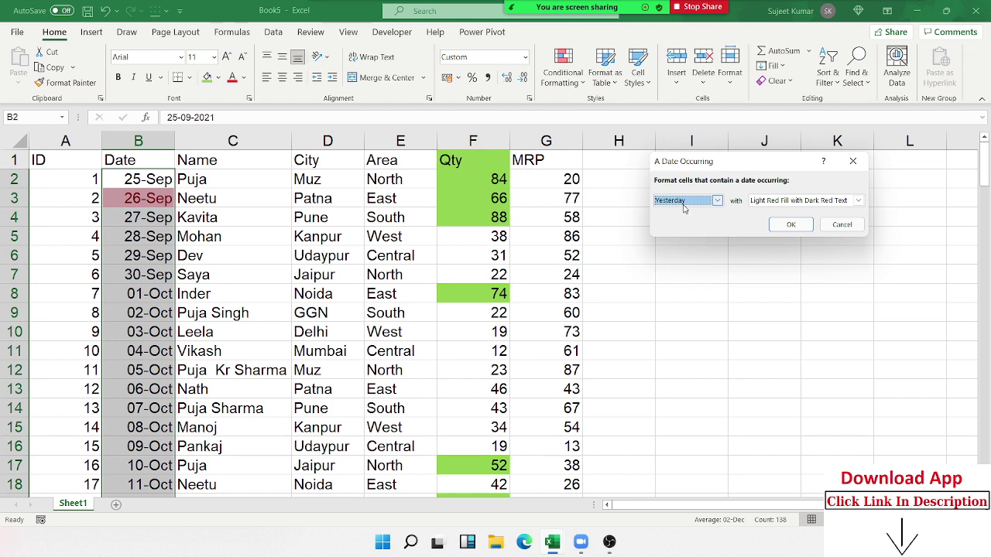
pyautogui.click(685, 203)
pyautogui.click(685, 221)
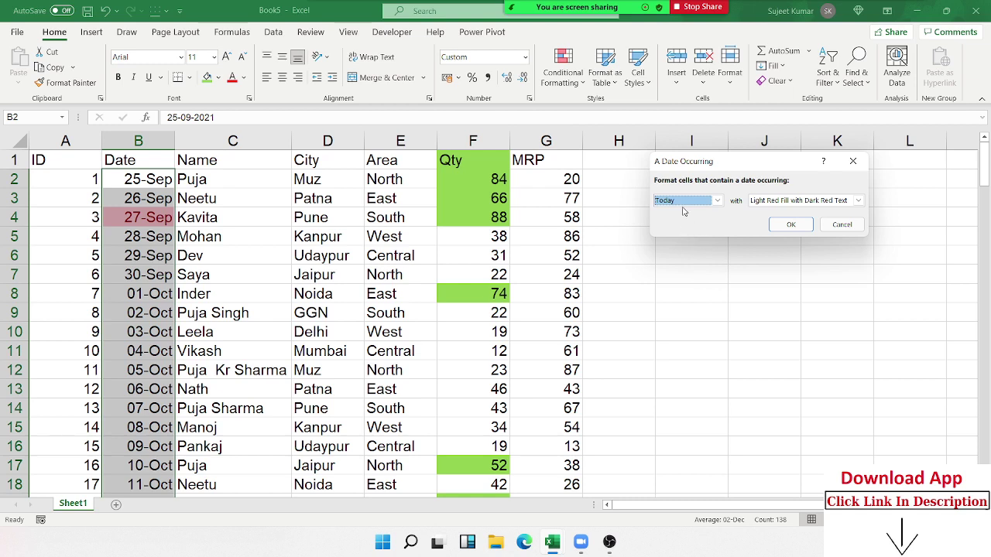
pyautogui.click(679, 200)
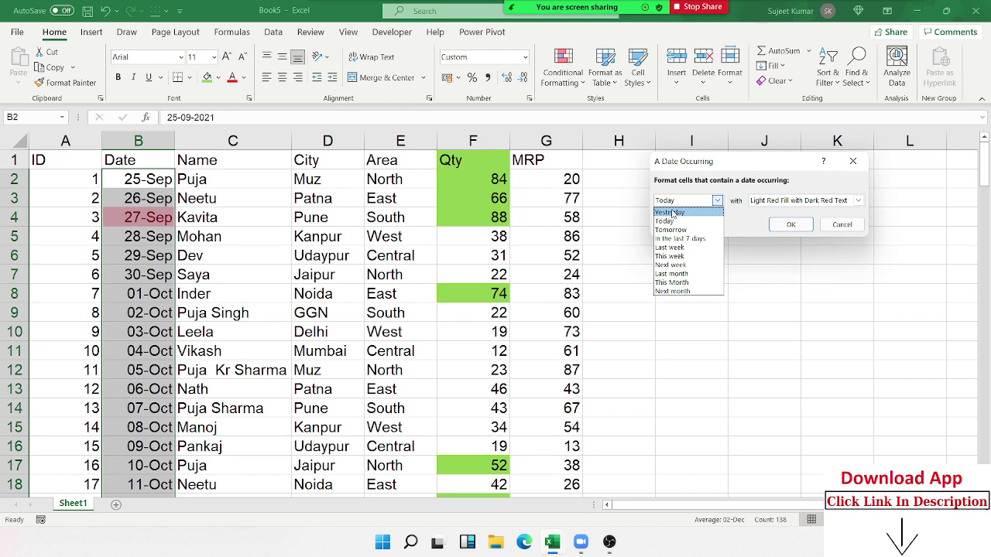
pyautogui.press('Escape')
pyautogui.press('Escape')
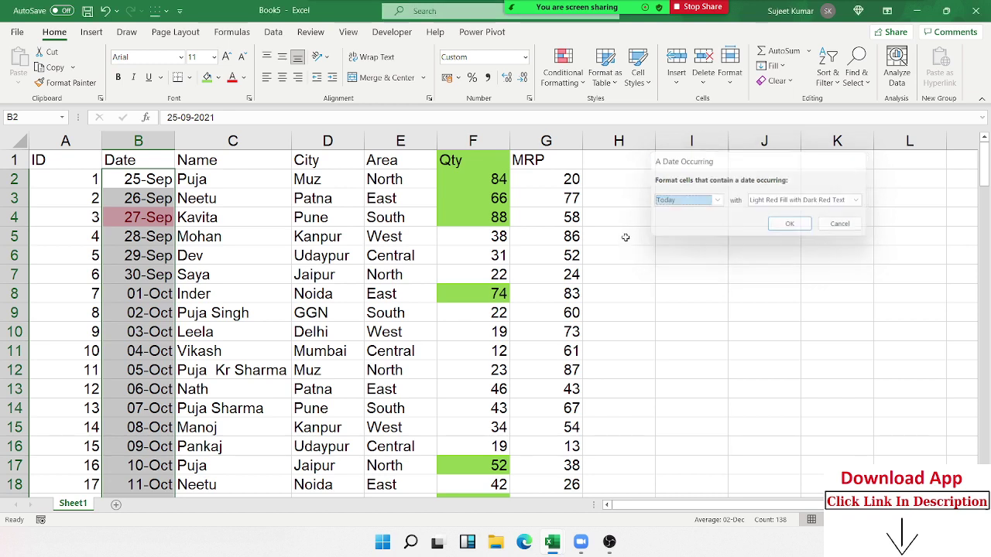
pyautogui.moveTo(561, 177)
pyautogui.mouseDown()
pyautogui.moveTo(553, 287)
pyautogui.moveTo(532, 199)
pyautogui.mouseUp()
# - Add a Duplicate Values highlight rule to the MRP values, keeping the Duplicate option
pyautogui.click(563, 66)
pyautogui.moveTo(611, 108)
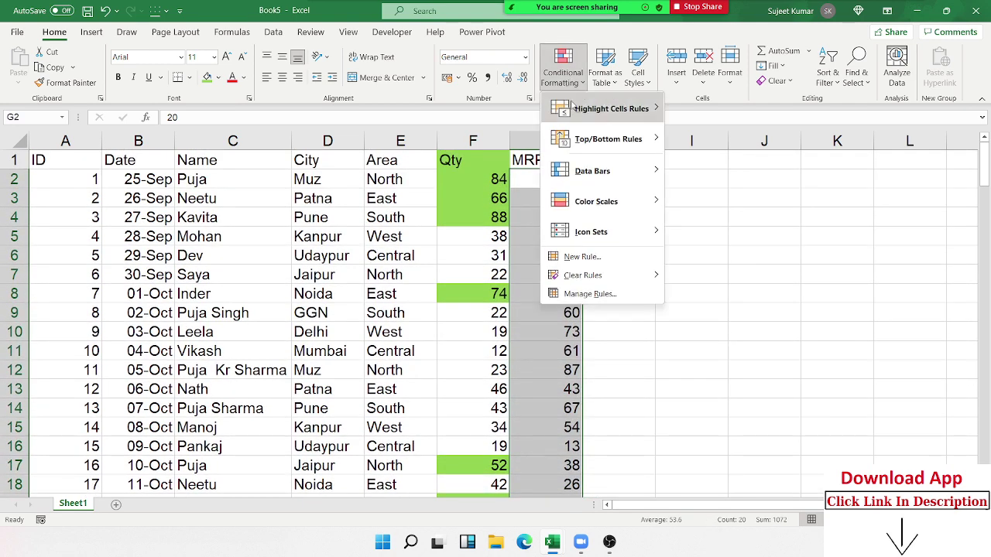
pyautogui.click(731, 293)
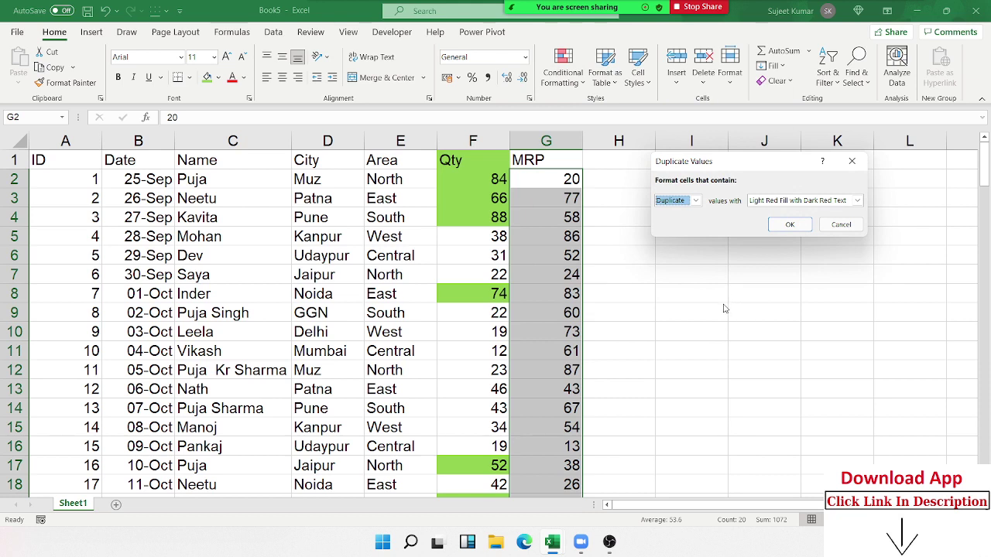
pyautogui.click(696, 201)
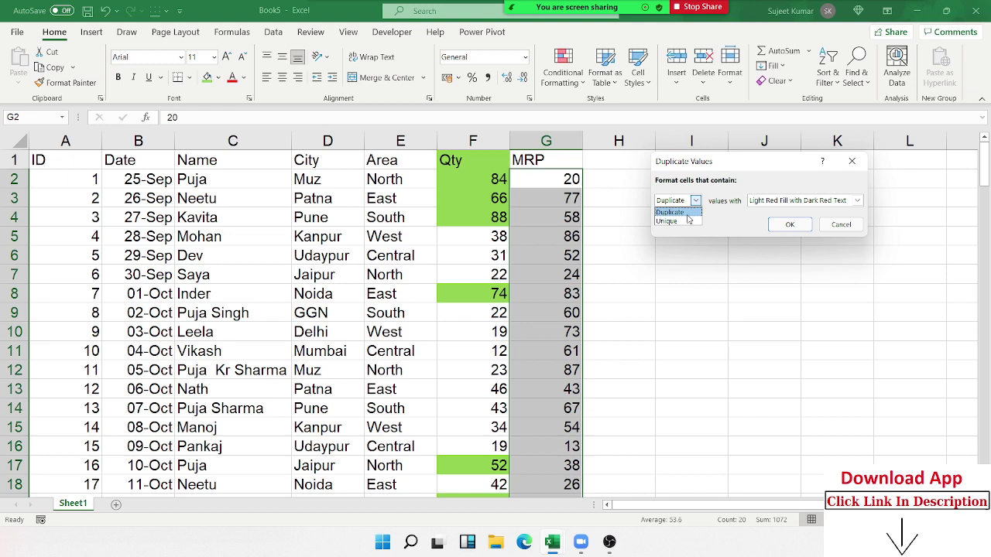
pyautogui.click(685, 219)
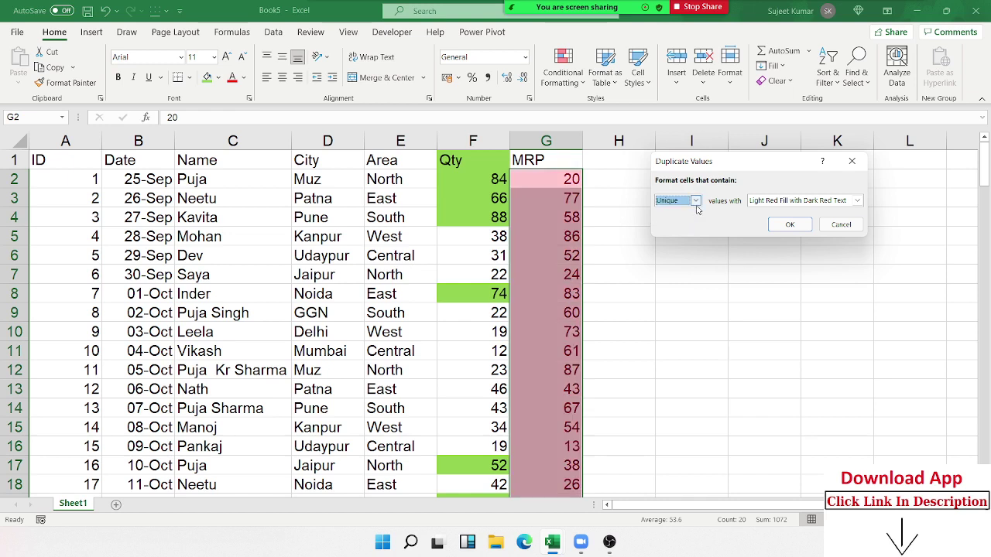
pyautogui.click(695, 200)
pyautogui.click(697, 212)
pyautogui.click(695, 201)
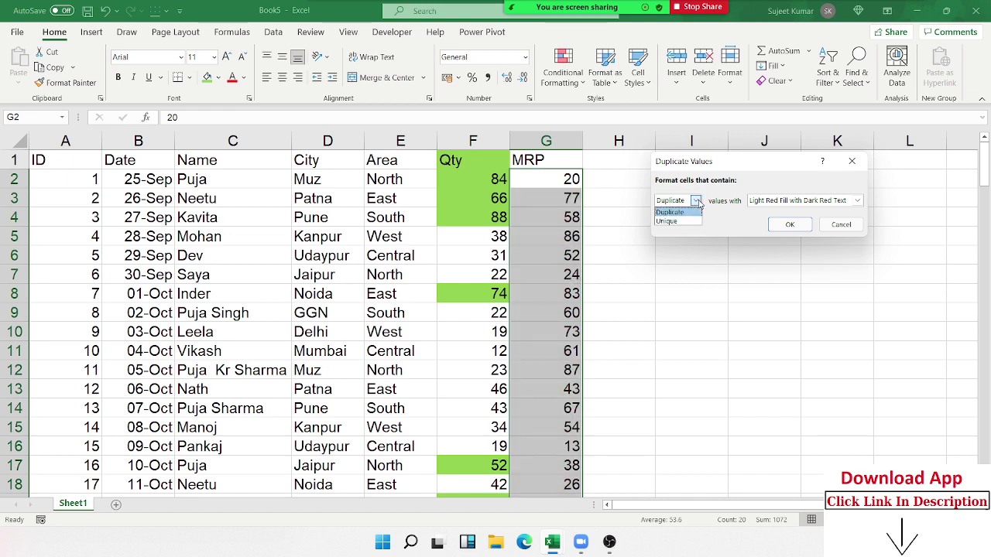
pyautogui.click(693, 212)
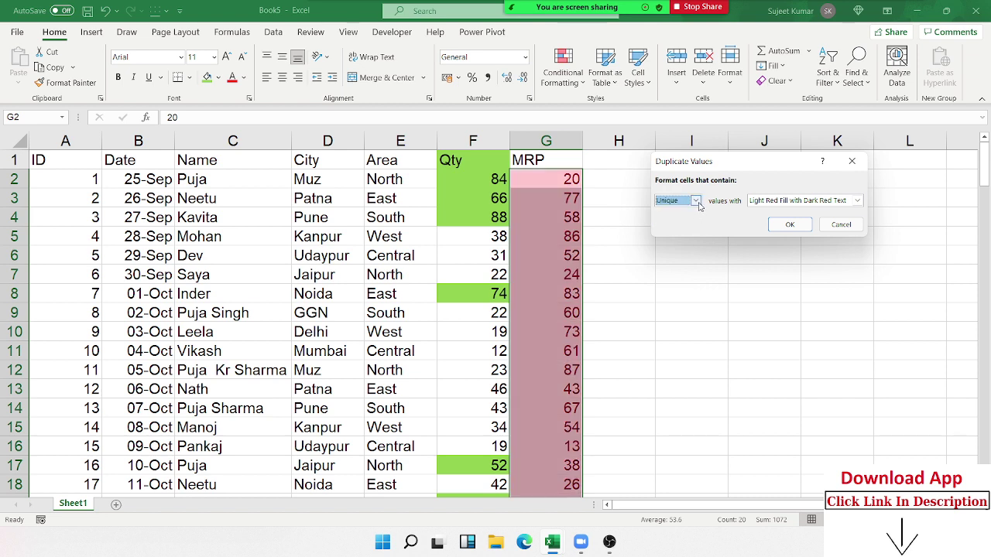
pyautogui.click(695, 201)
pyautogui.click(694, 213)
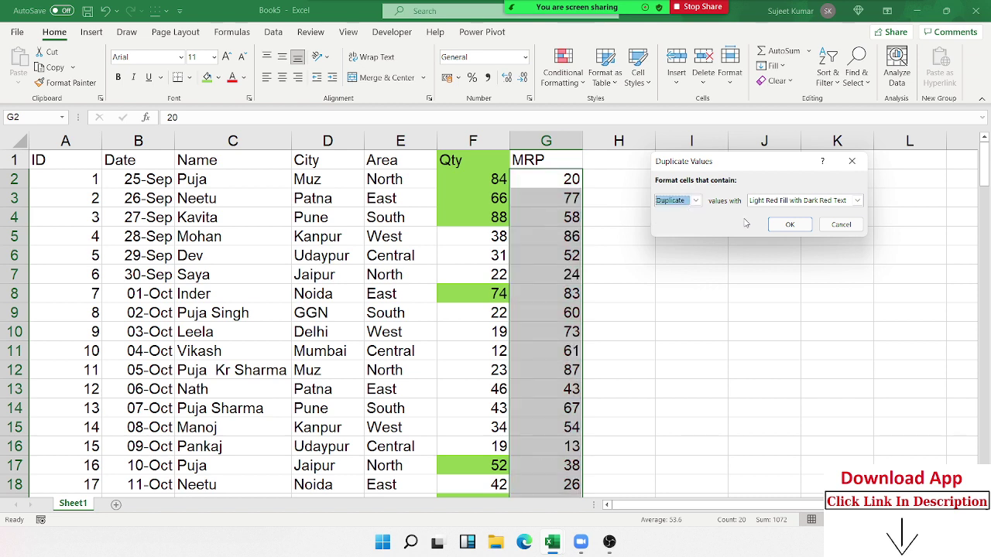
pyautogui.click(790, 224)
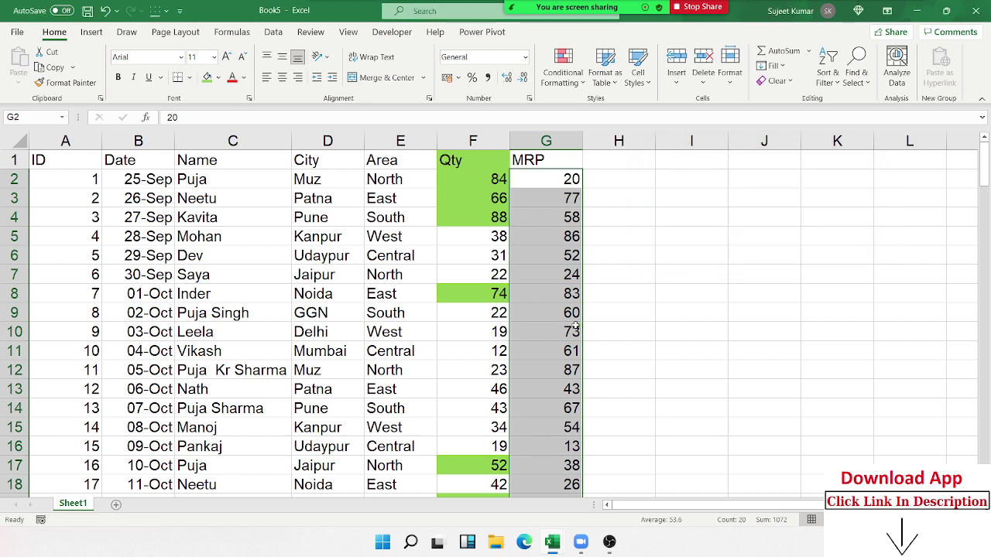
# - Enter 20 in G10 so it duplicates G2's MRP
pyautogui.click(577, 328)
pyautogui.write('20')
pyautogui.press('Return')
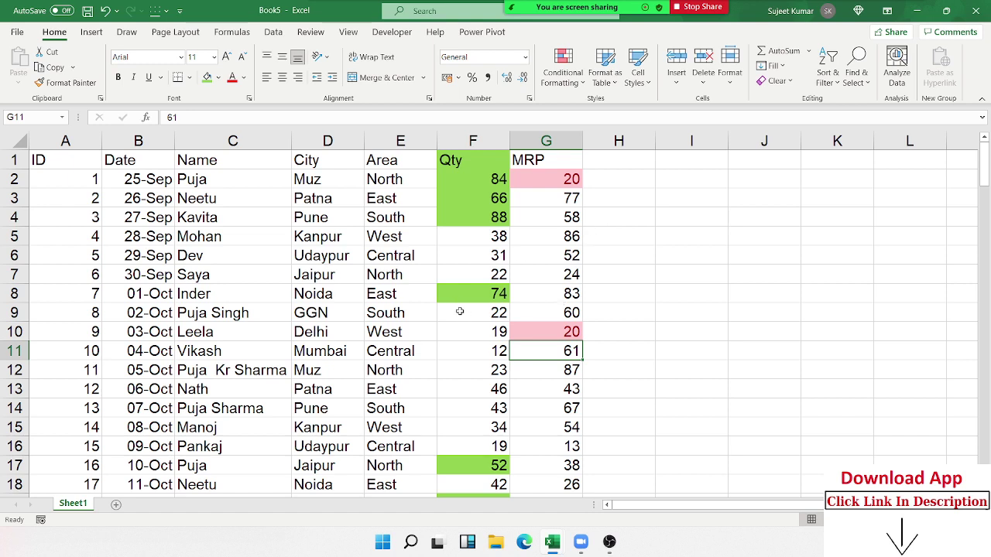
# - Select Qty cells F2:F9, clear rules from the entire sheet, and reopen Conditional Formatting
pyautogui.moveTo(481, 177); pyautogui.dragTo(478, 313)
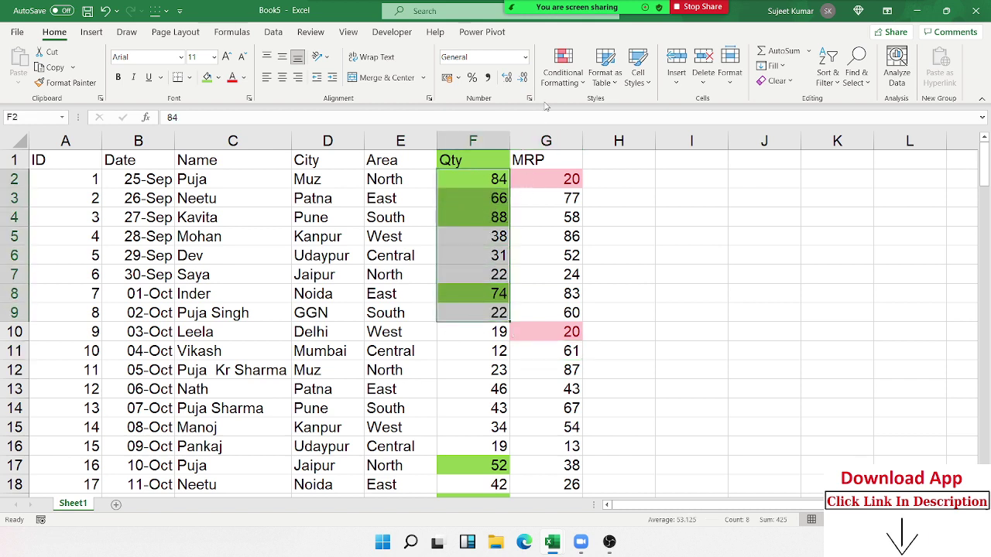
pyautogui.click(563, 70)
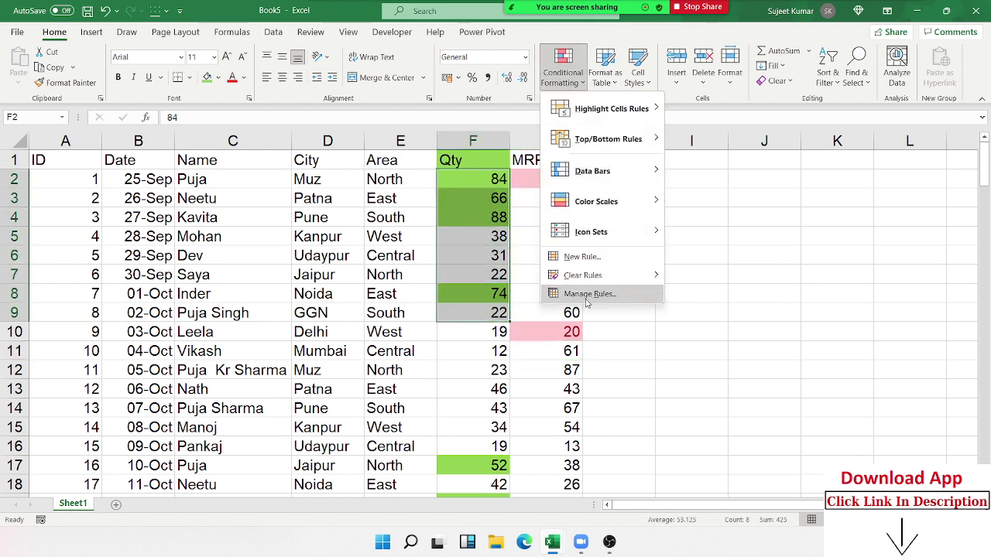
pyautogui.moveTo(596, 275)
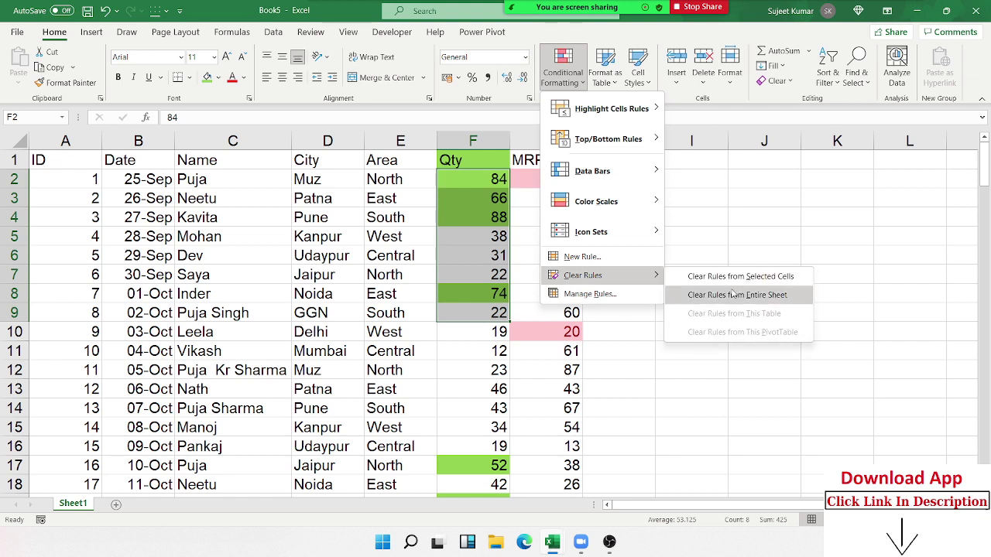
pyautogui.click(733, 294)
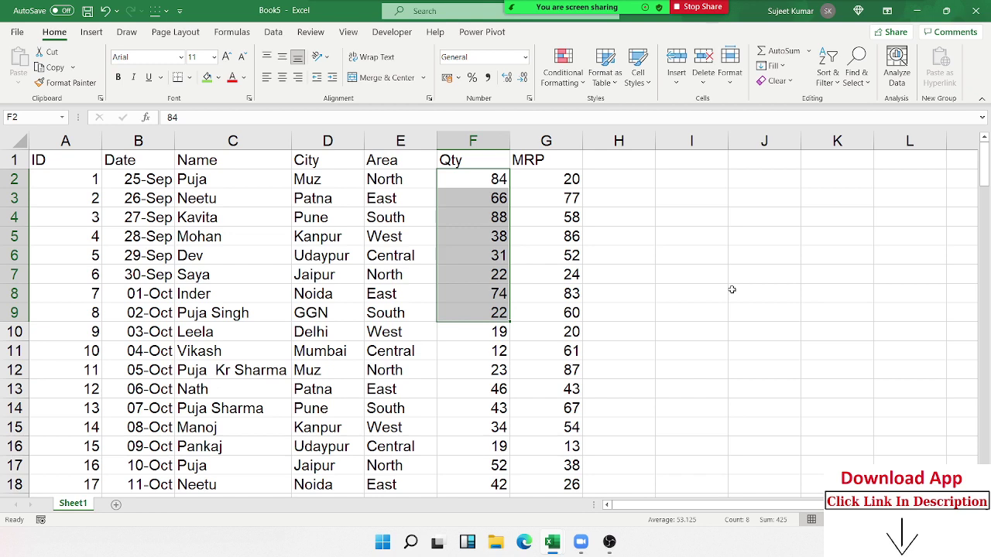
pyautogui.click(563, 68)
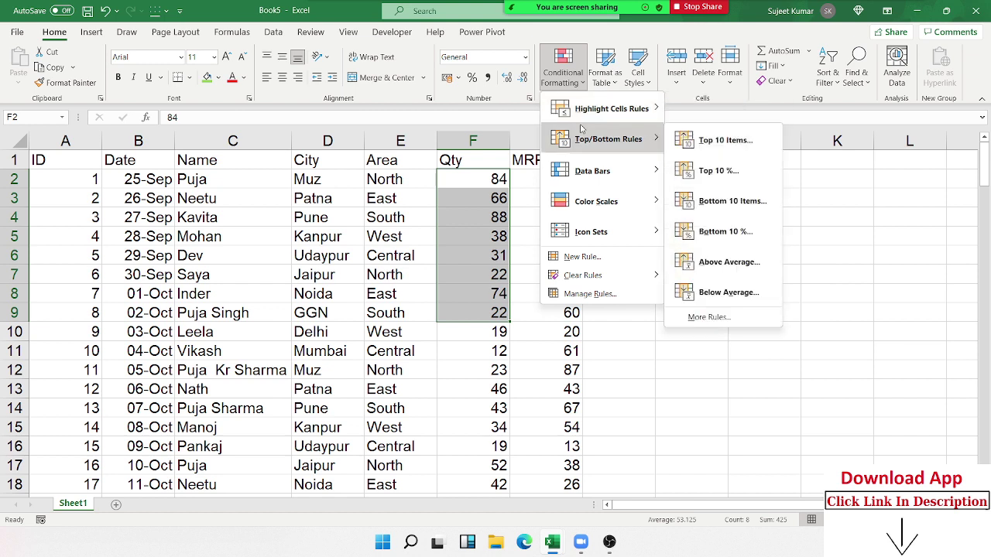
pyautogui.moveTo(608, 138)
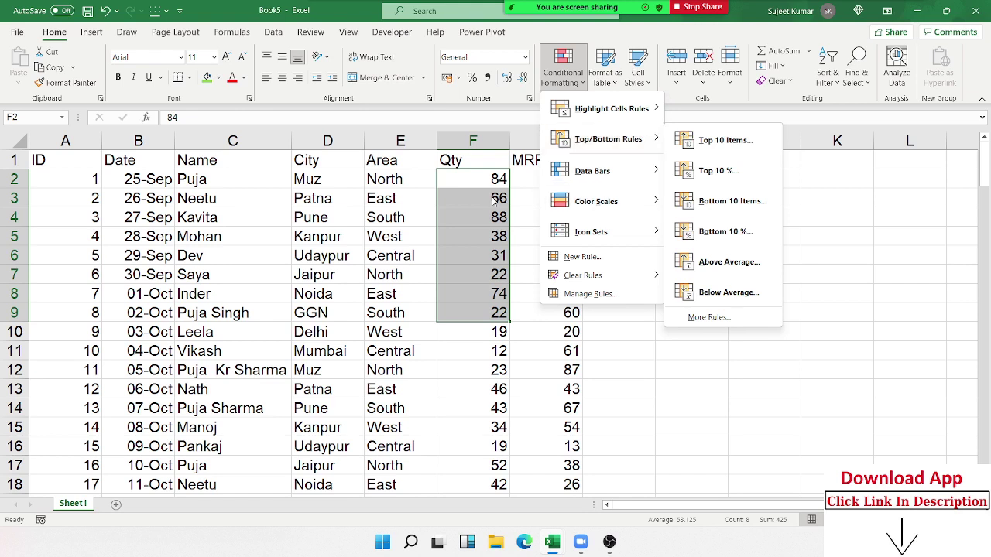
pyautogui.click(459, 208)
pyautogui.click(469, 179)
pyautogui.click(472, 140)
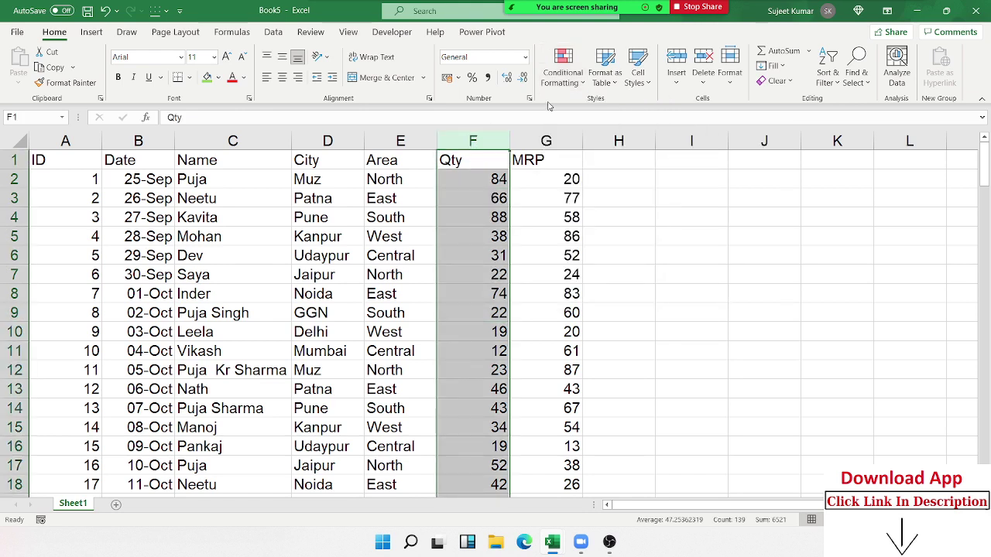
pyautogui.click(563, 70)
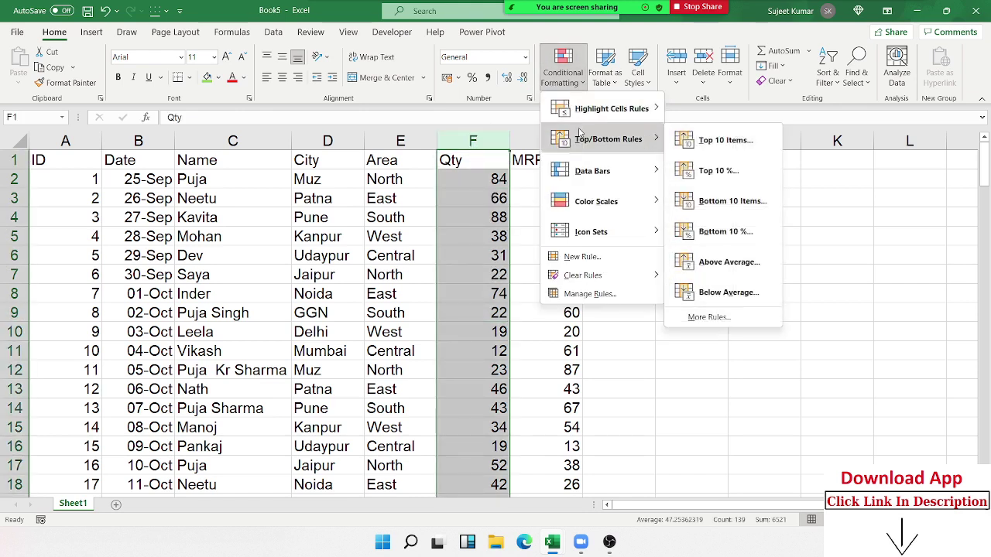
pyautogui.click(714, 140)
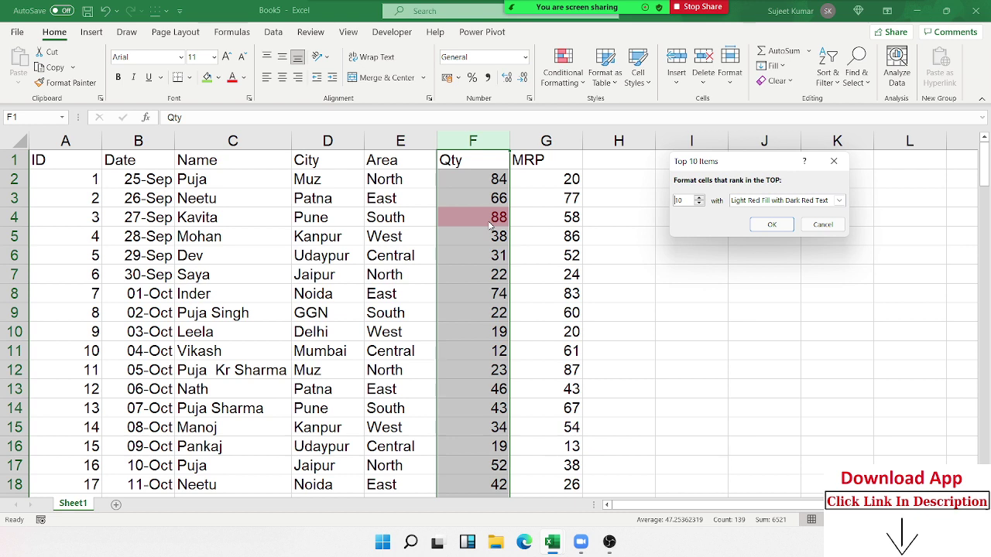
pyautogui.press('Escape')
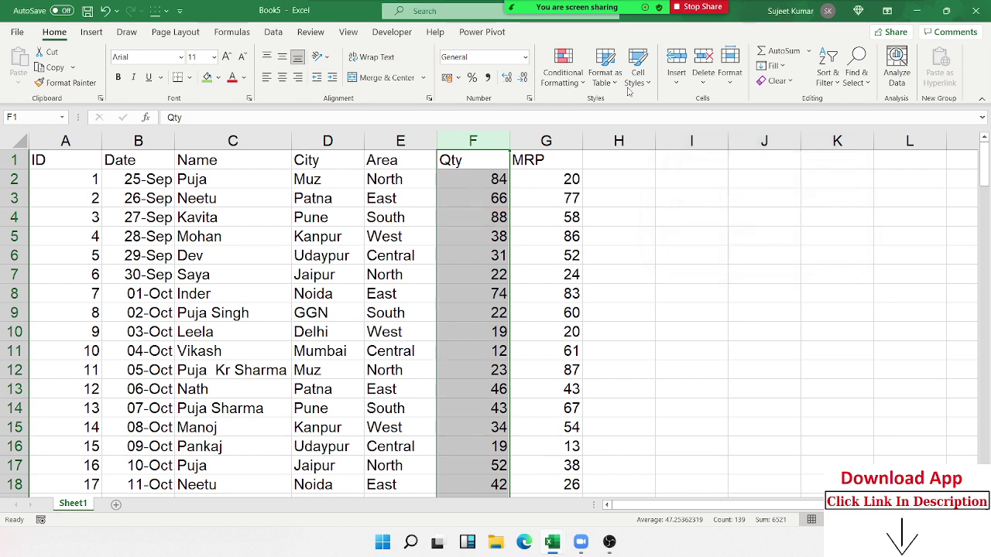
pyautogui.click(563, 68)
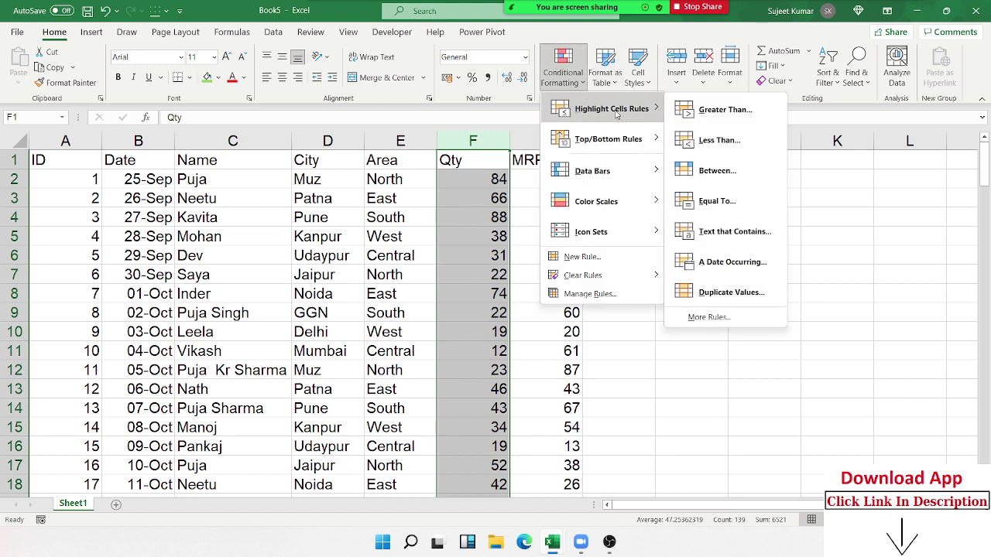
pyautogui.moveTo(608, 139)
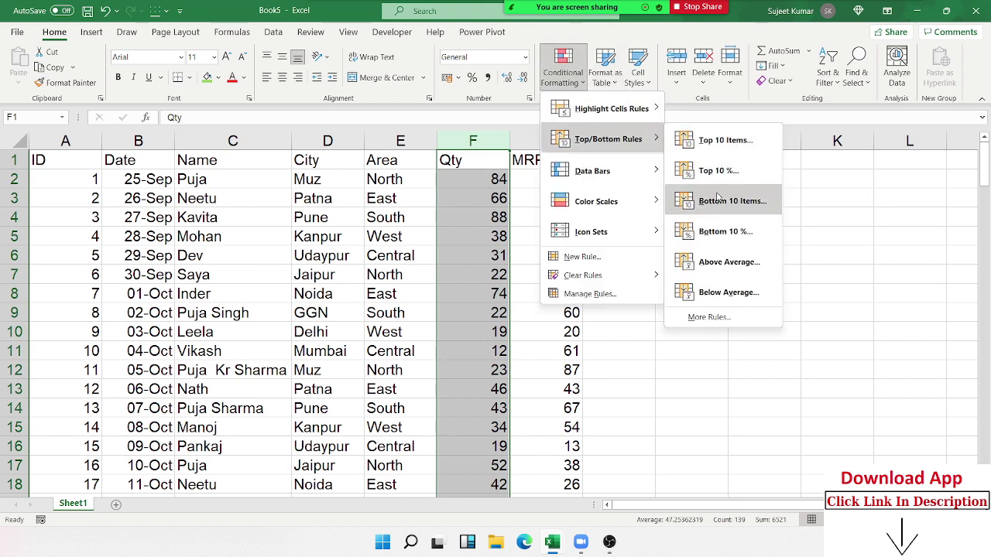
pyautogui.click(727, 200)
pyautogui.press('Escape')
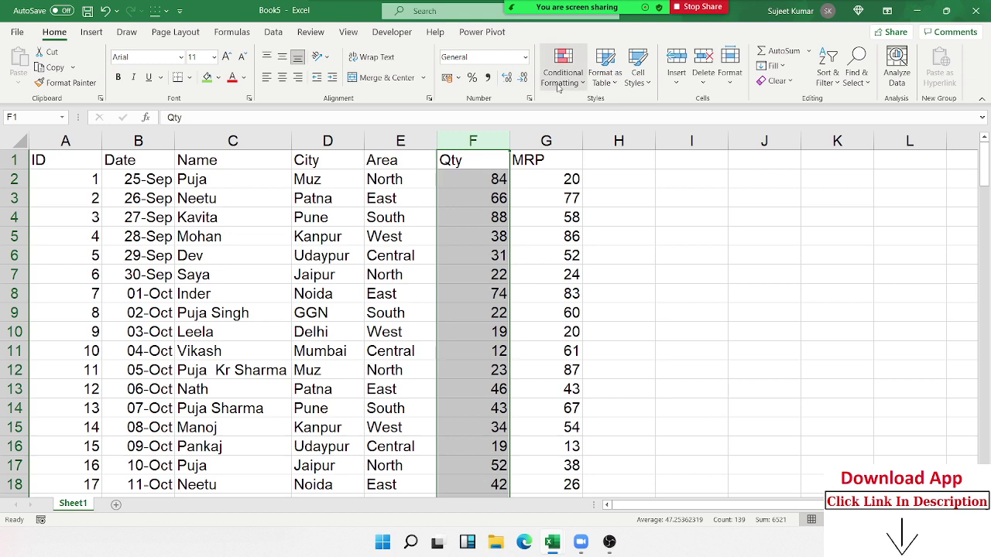
pyautogui.click(563, 70)
pyautogui.moveTo(608, 139)
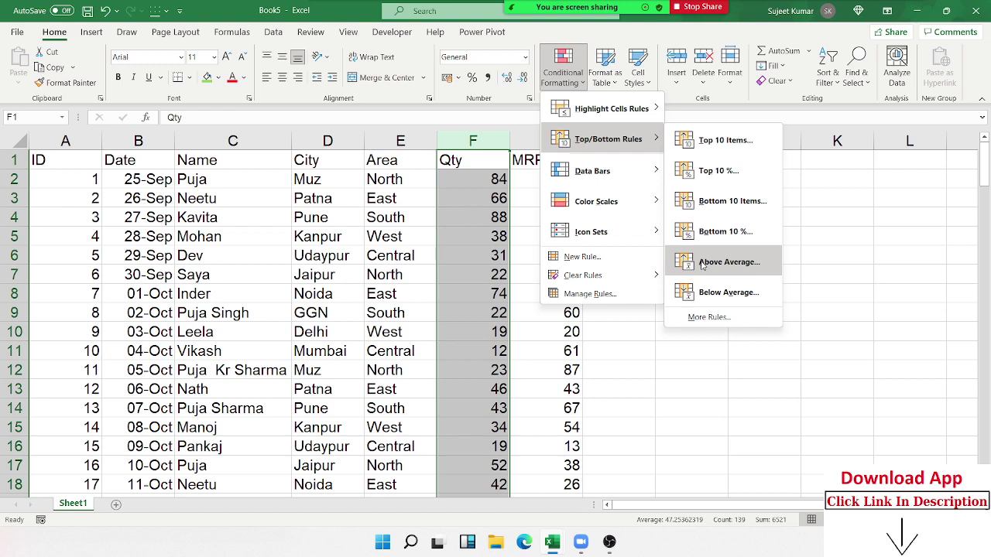
# - Preview the Above Average highlight on the Qty values, then cancel it
pyautogui.click(702, 265)
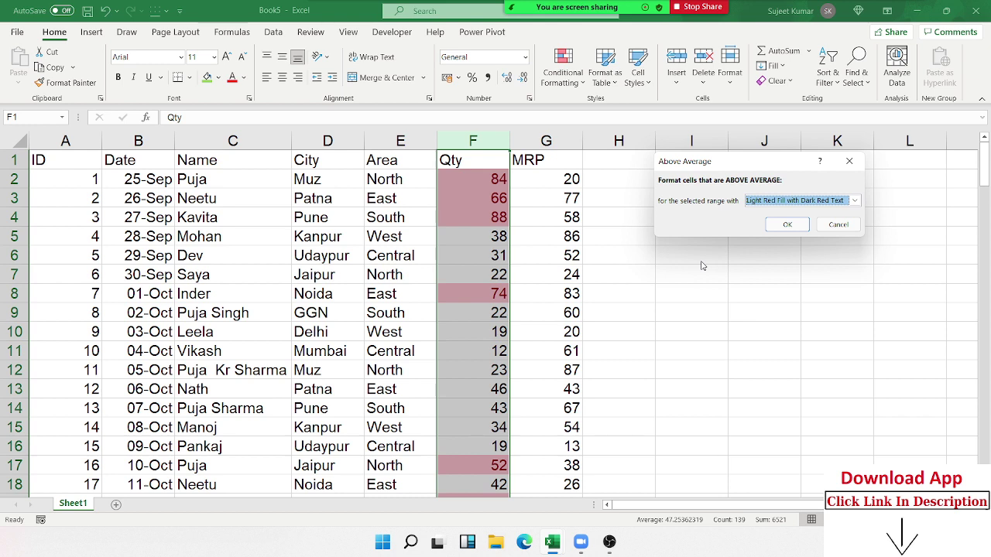
pyautogui.press('Escape')
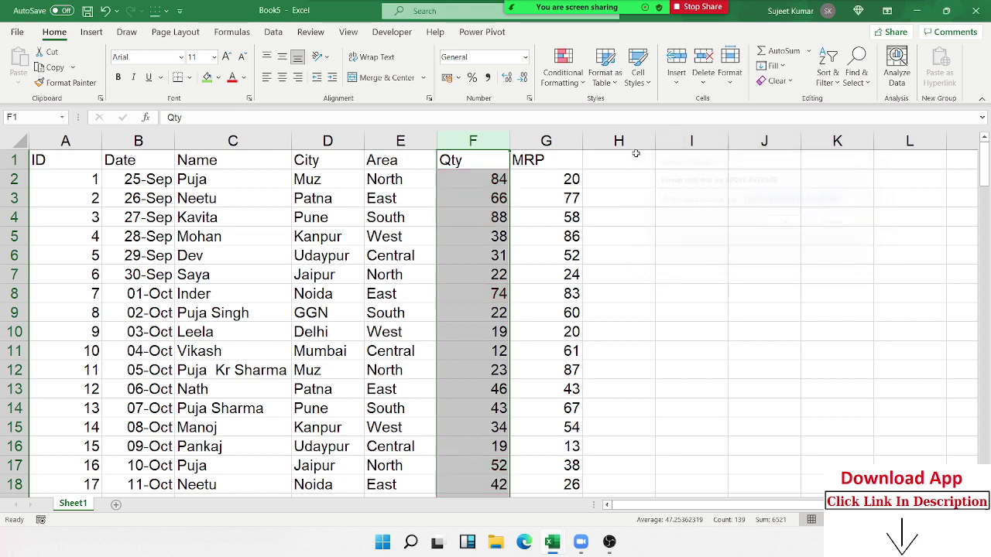
pyautogui.click(563, 71)
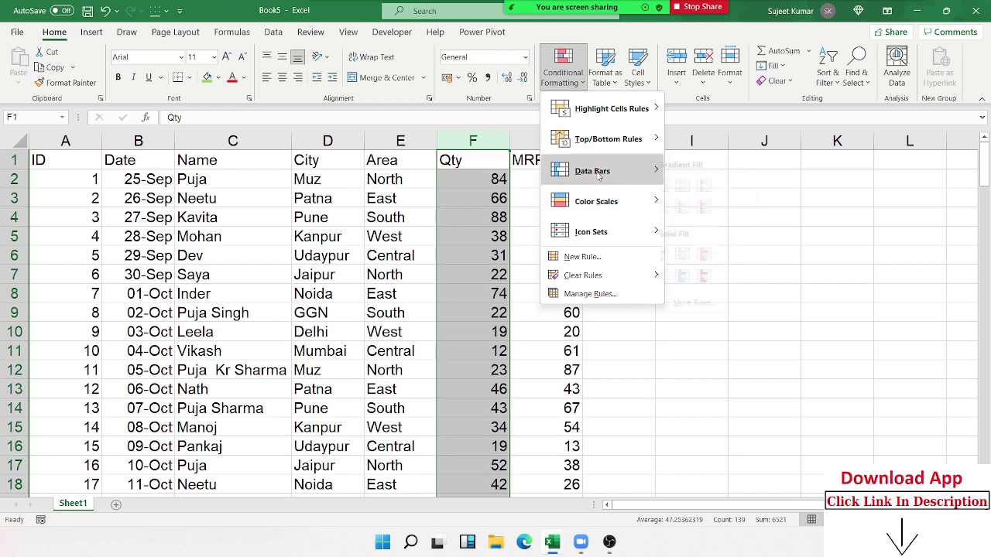
pyautogui.moveTo(607, 139)
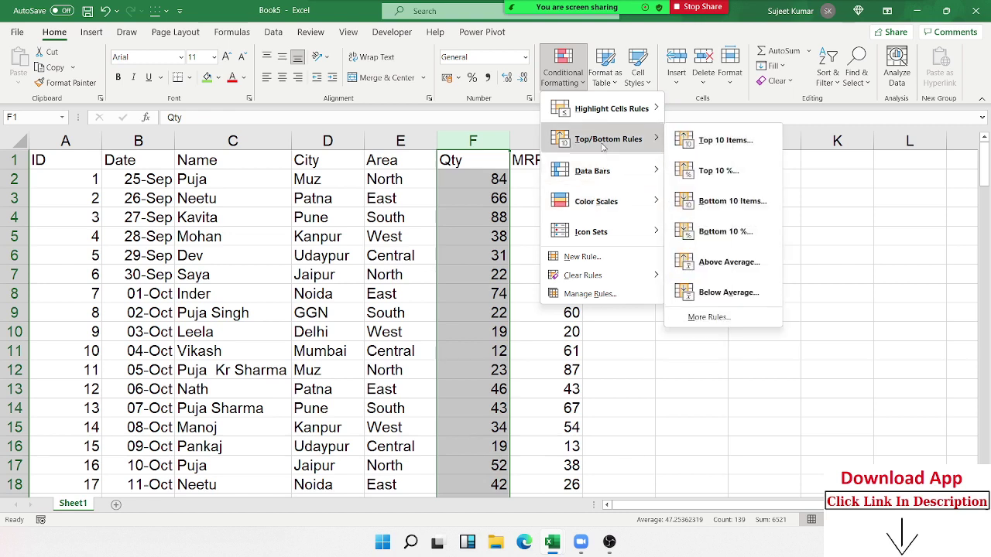
pyautogui.click(717, 171)
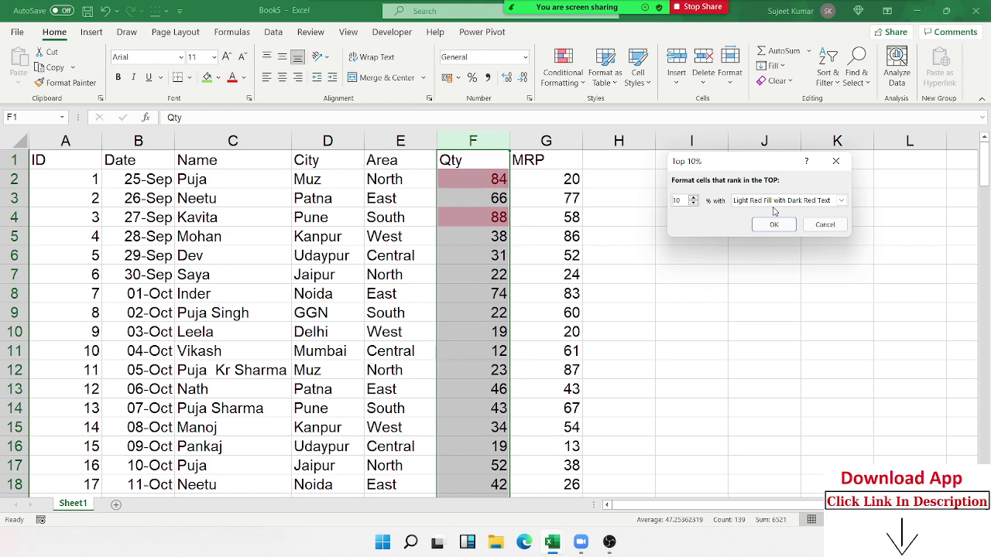
pyautogui.press('Escape')
pyautogui.click(573, 70)
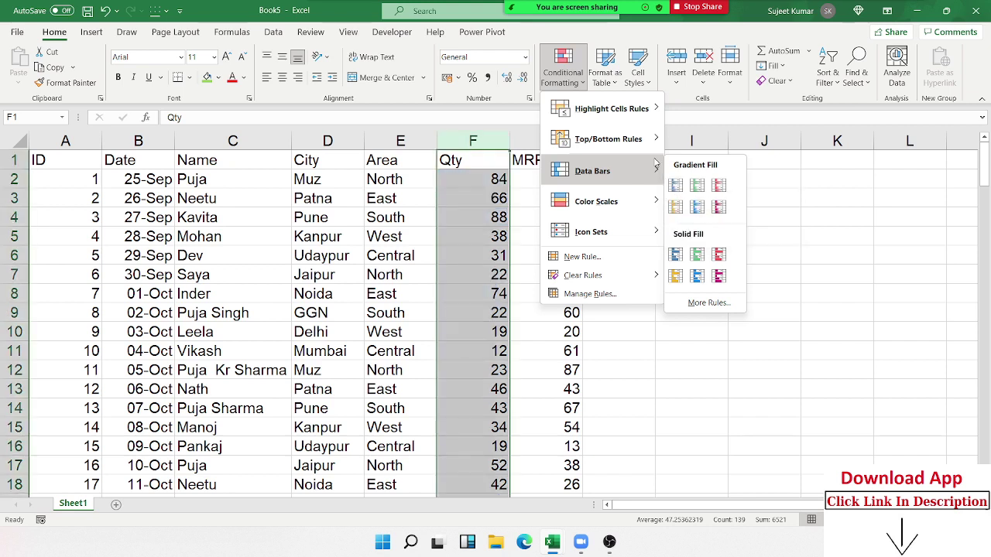
pyautogui.moveTo(609, 140)
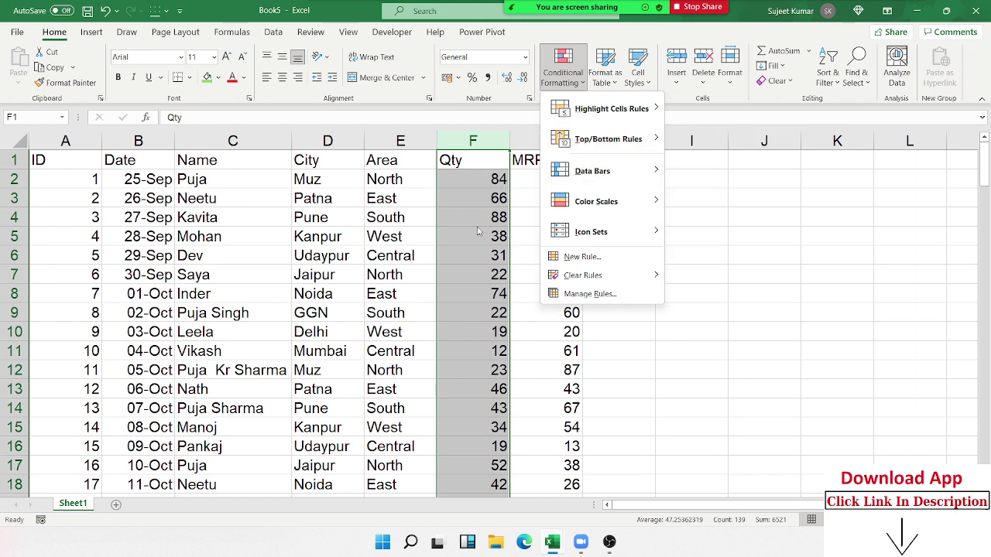
# - Enter 10% in J3 and toggle it between decimal 0.1 and percentage format
pyautogui.click(770, 195)
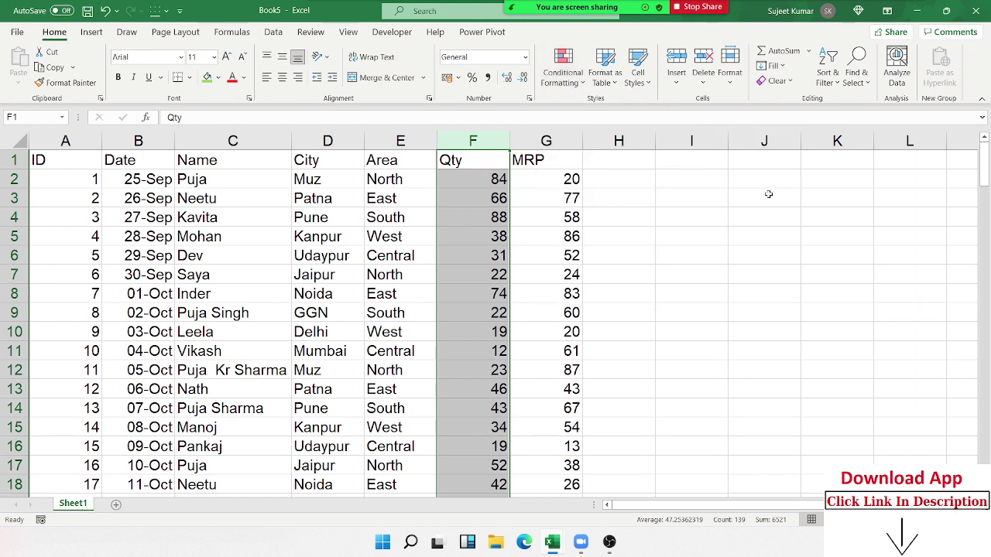
pyautogui.click(770, 193)
pyautogui.write('10')
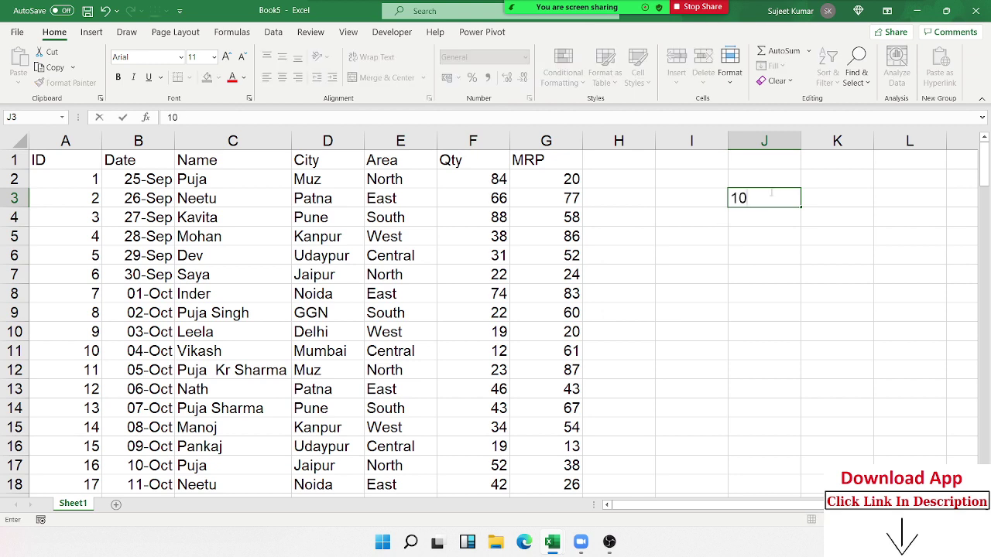
pyautogui.write('%')
pyautogui.press('Return')
pyautogui.click(771, 193)
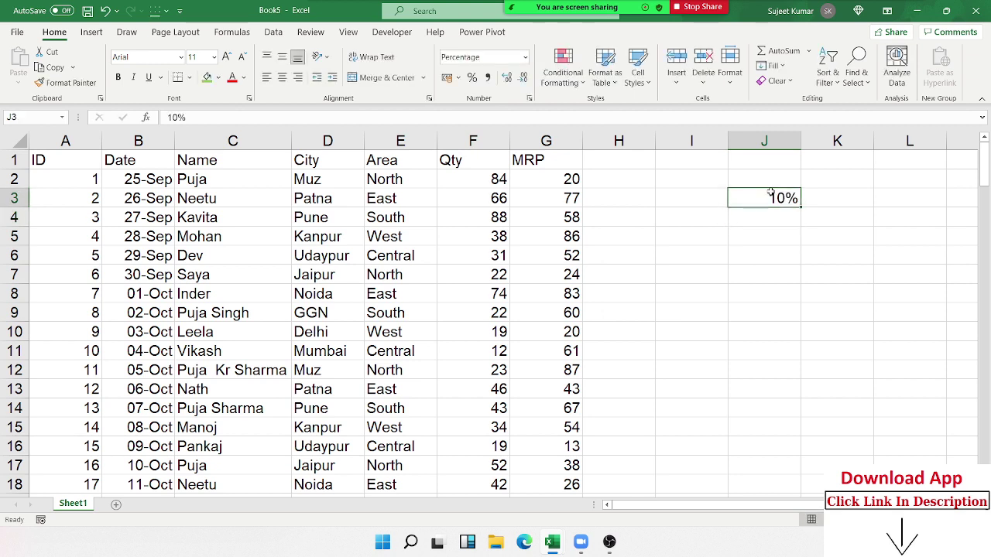
pyautogui.hotkey('ctrl', 'shift', '~')
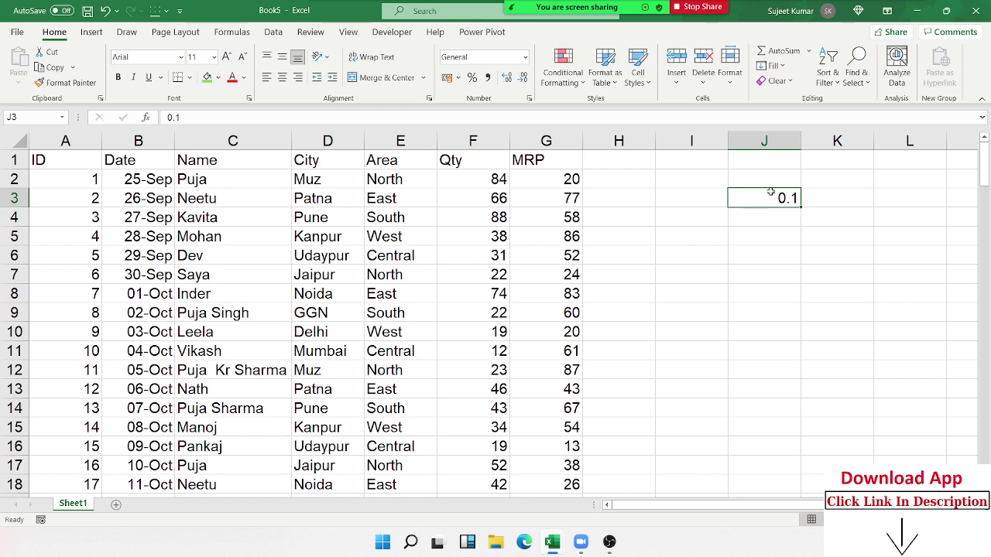
pyautogui.hotkey('ctrl', 'shift', '%')
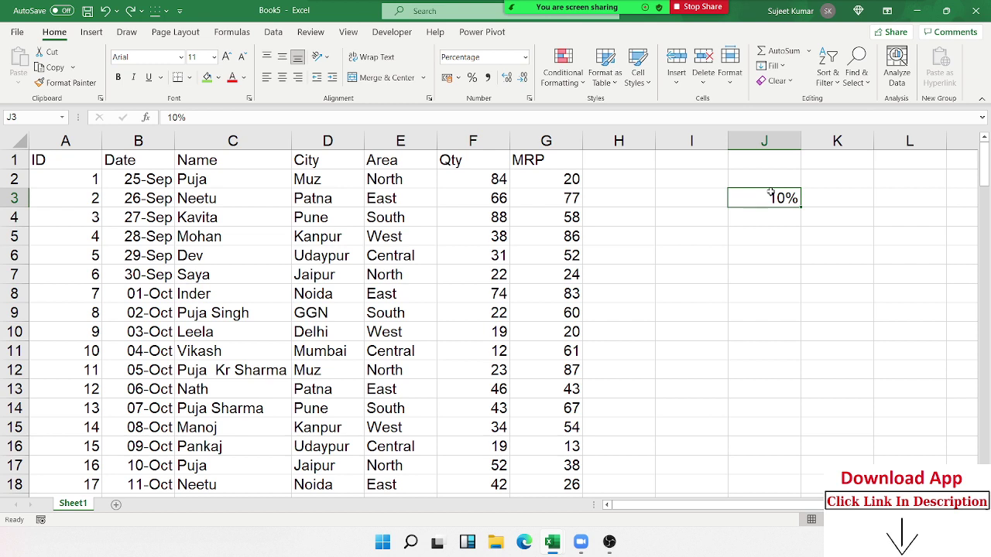
pyautogui.hotkey('ctrl', 'shift', '~')
# - Delete J3's value, then select the Qty column and open the Top/Bottom rules
pyautogui.press('Delete')
pyautogui.click(472, 140)
pyautogui.click(560, 82)
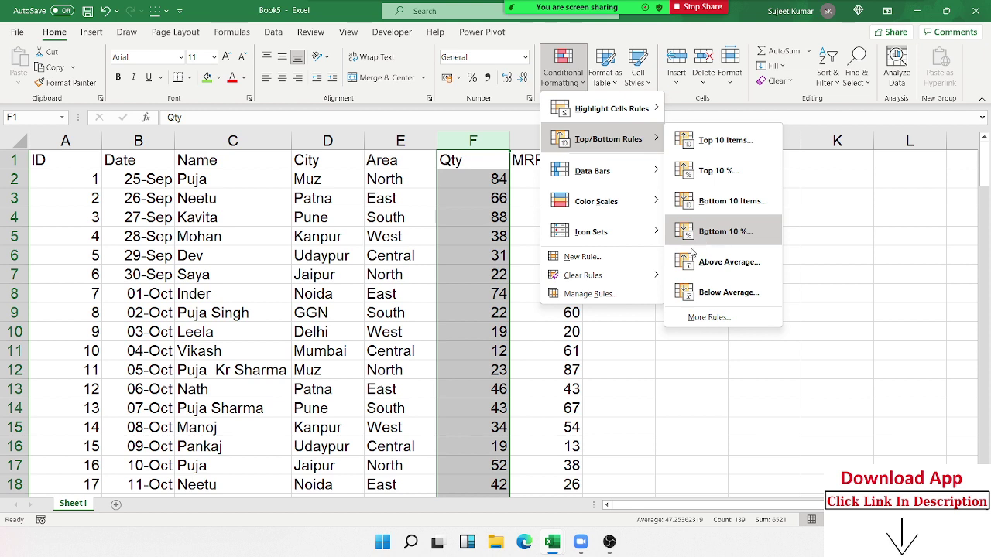
pyautogui.moveTo(601, 171)
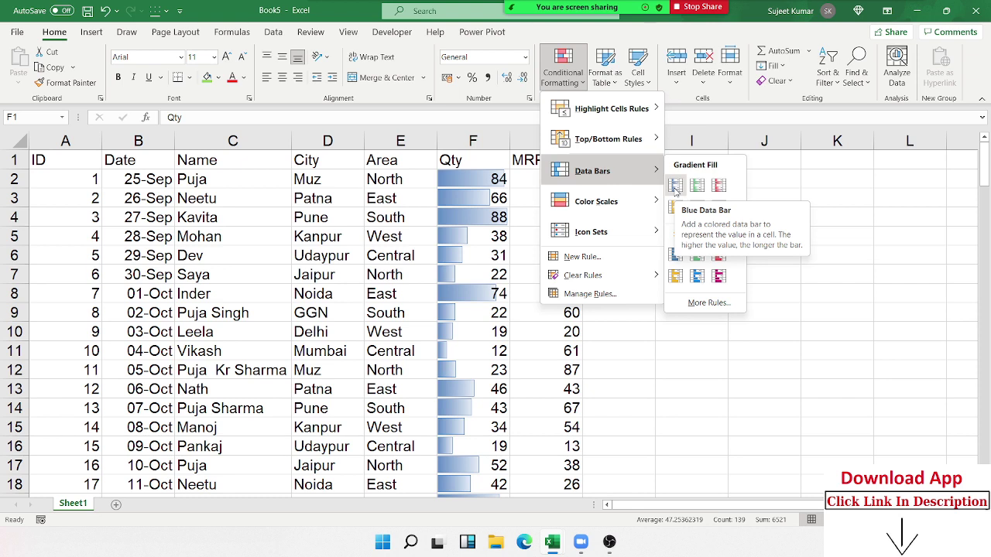
# - Enter the numbers 1 through 10 in J1:J10
pyautogui.click(736, 160)
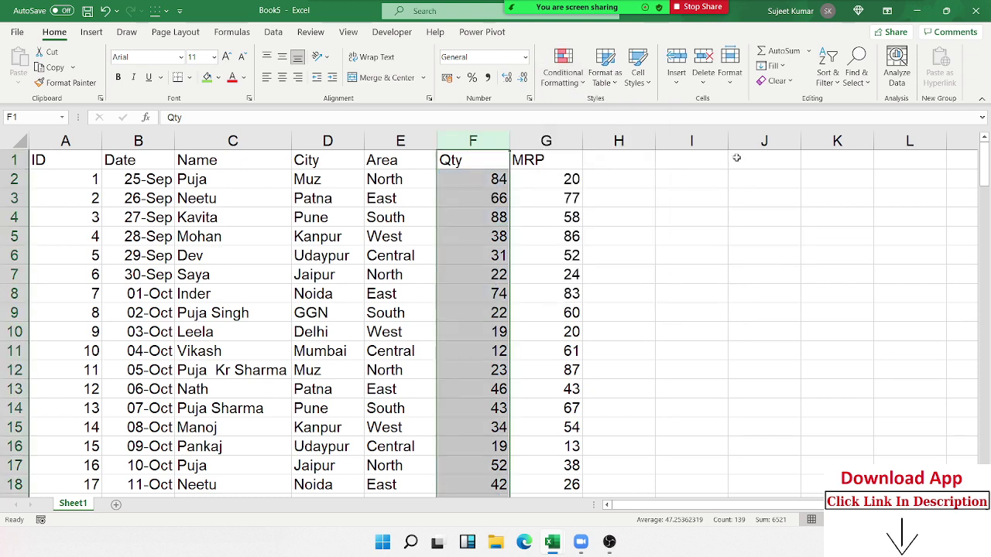
pyautogui.click(736, 160)
pyautogui.write('1')
pyautogui.press('Return')
pyautogui.write('2 ')
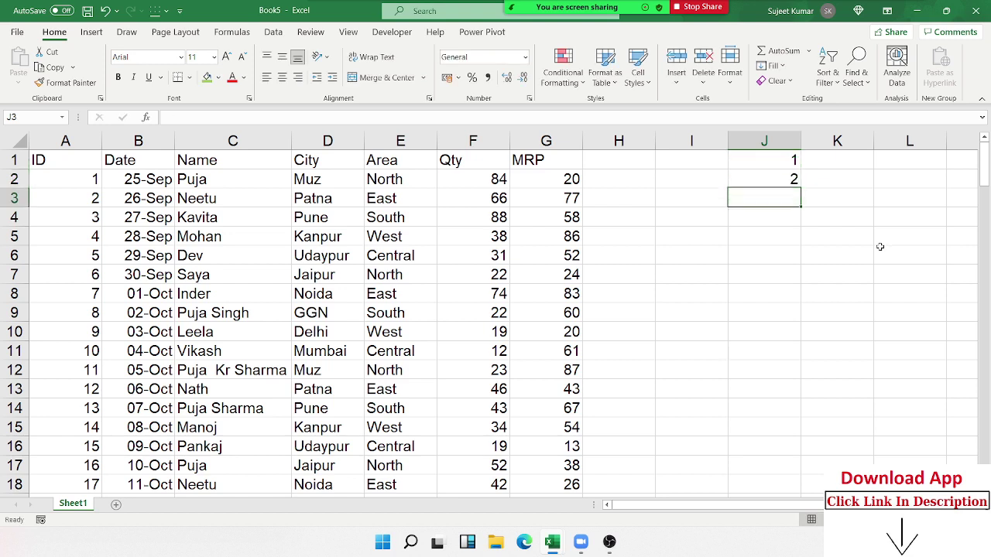
pyautogui.write('3 4 5 6 ')
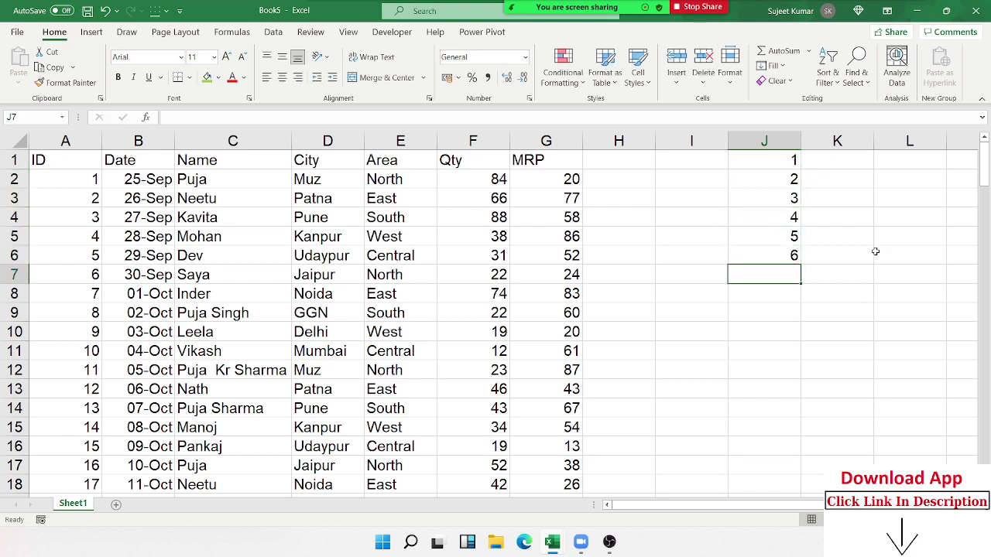
pyautogui.write('7 8 9 10')
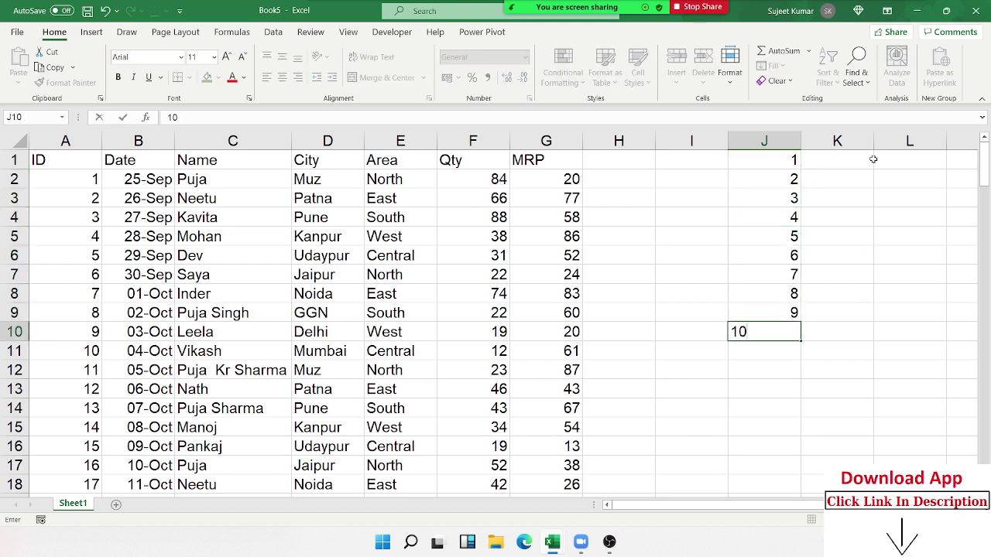
pyautogui.press('Return')
pyautogui.press('Up')
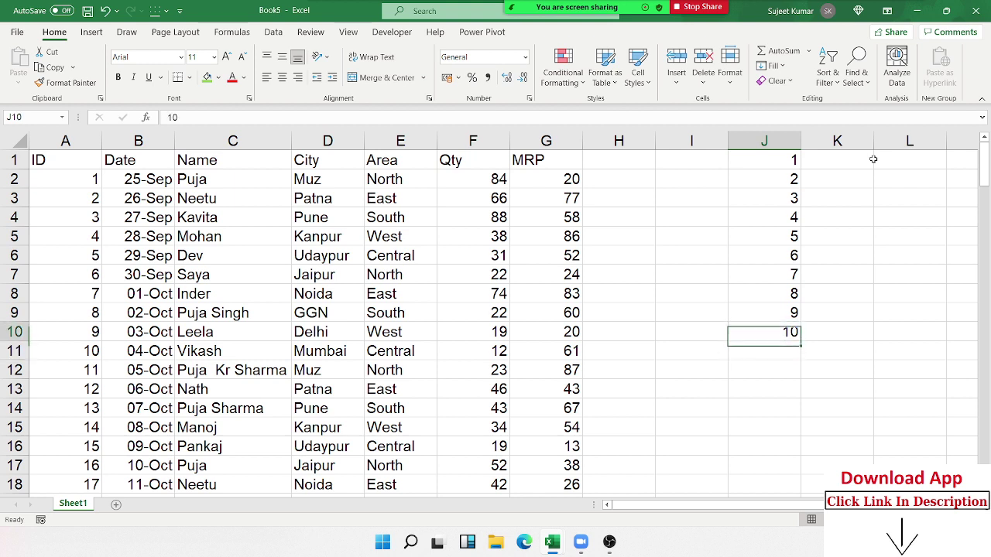
# - Select J1:J10 and apply blue gradient data bars
pyautogui.hotkey('ctrl', 'shift', 'Up')
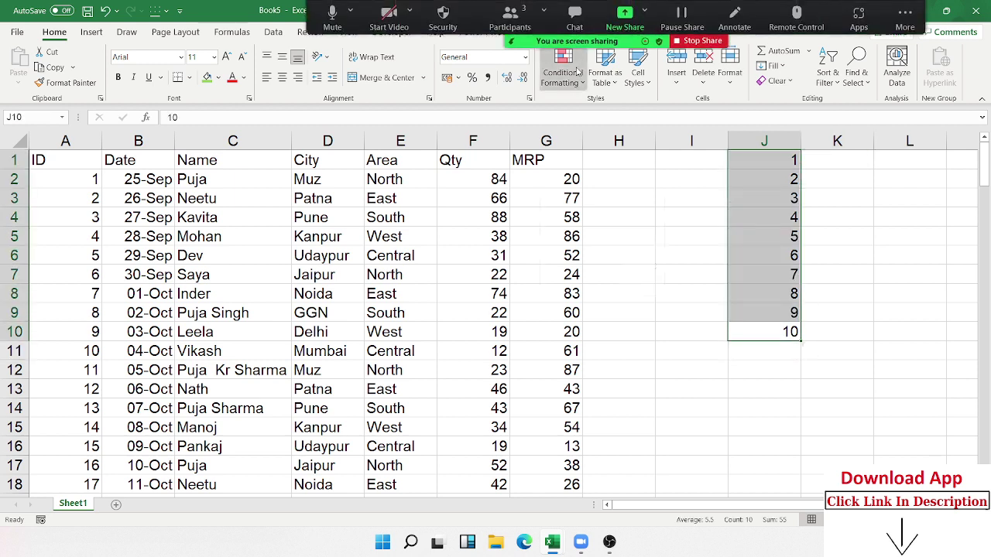
pyautogui.click(563, 73)
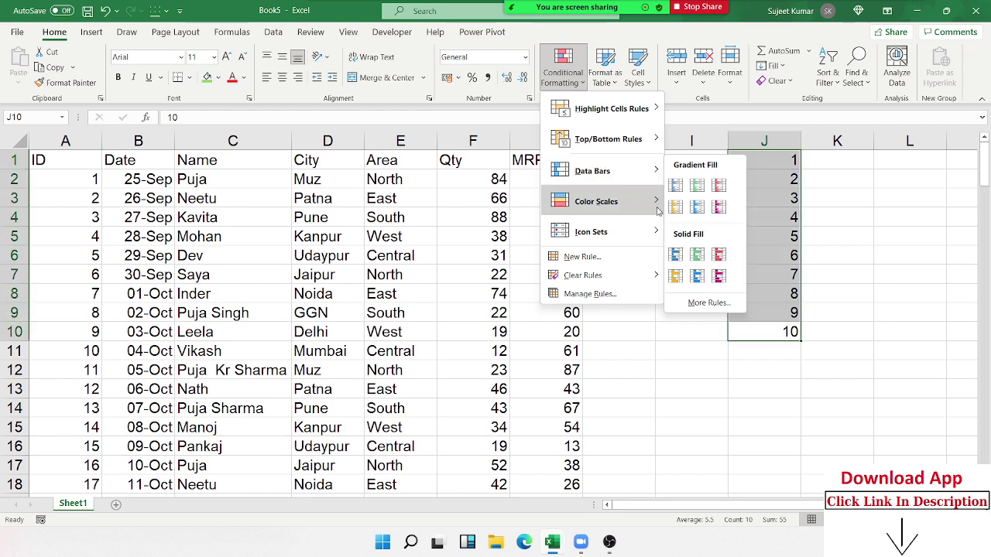
pyautogui.moveTo(593, 170)
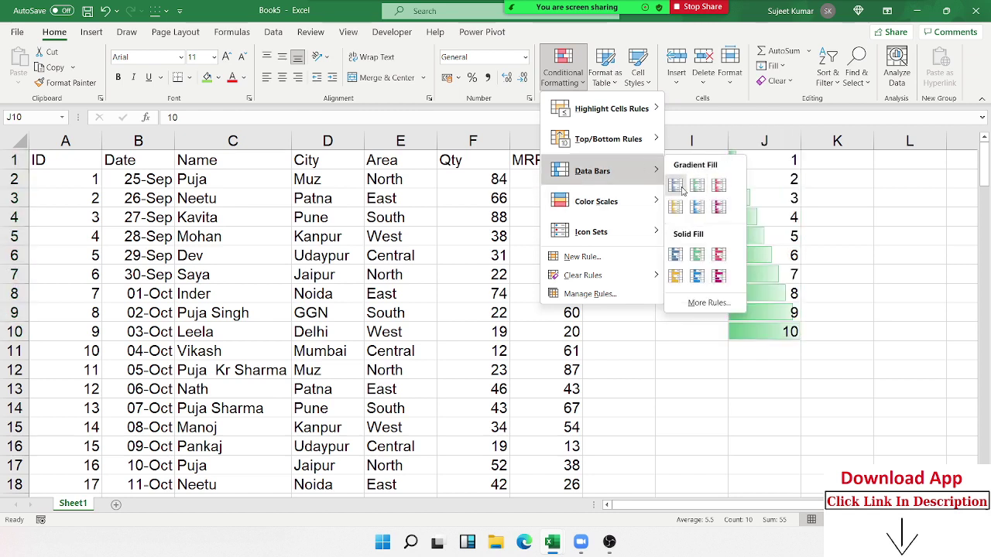
pyautogui.click(676, 185)
pyautogui.click(563, 70)
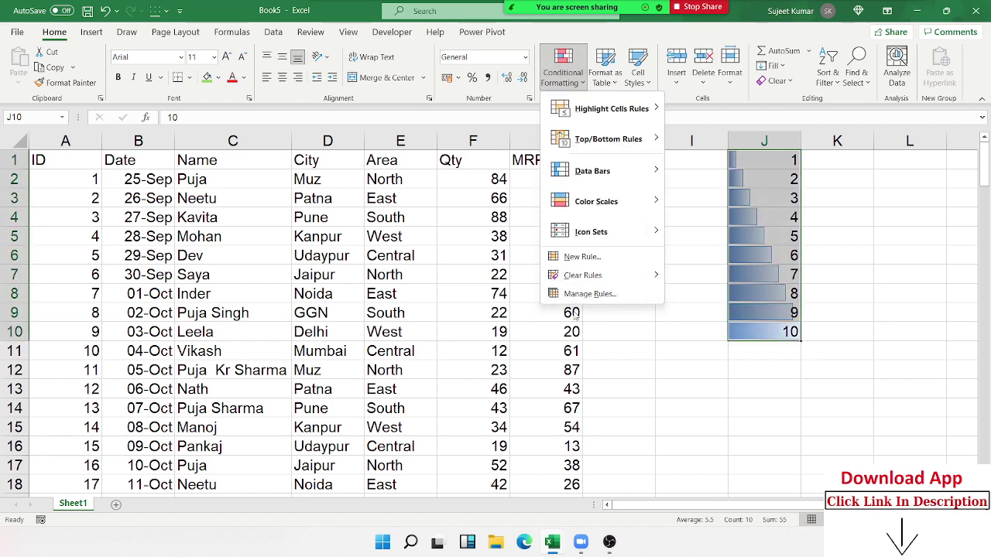
# - Open the Rules Manager for J1:J10, listing rules for the current selection
pyautogui.click(588, 294)
pyautogui.moveTo(625, 144)
pyautogui.mouseDown()
pyautogui.moveTo(337, 149)
pyautogui.moveTo(278, 133)
pyautogui.mouseUp()
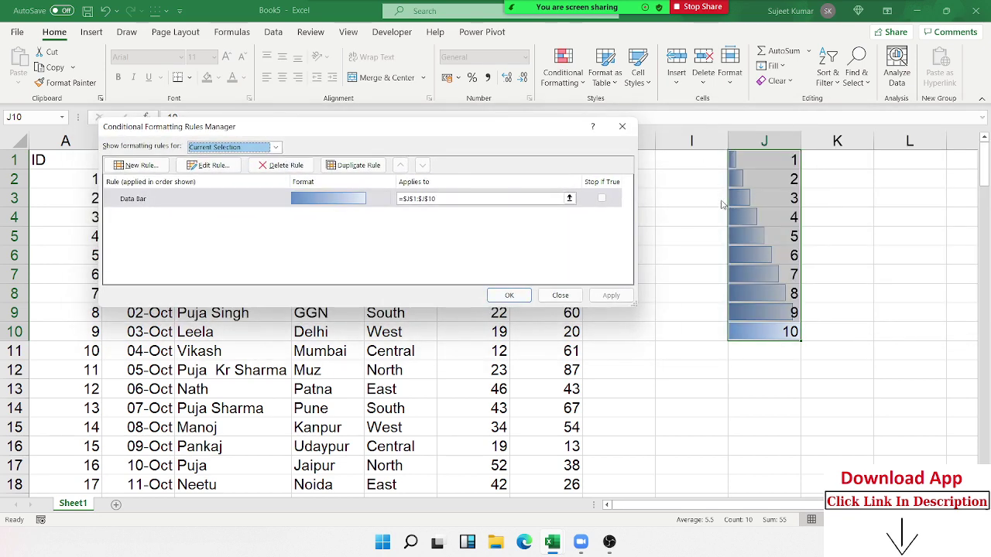
pyautogui.click(212, 147)
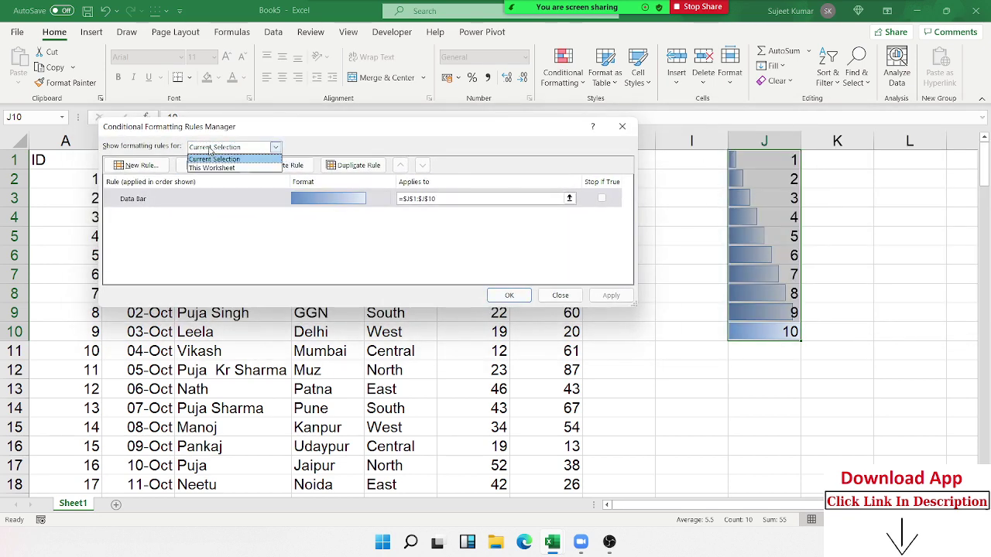
pyautogui.click(215, 229)
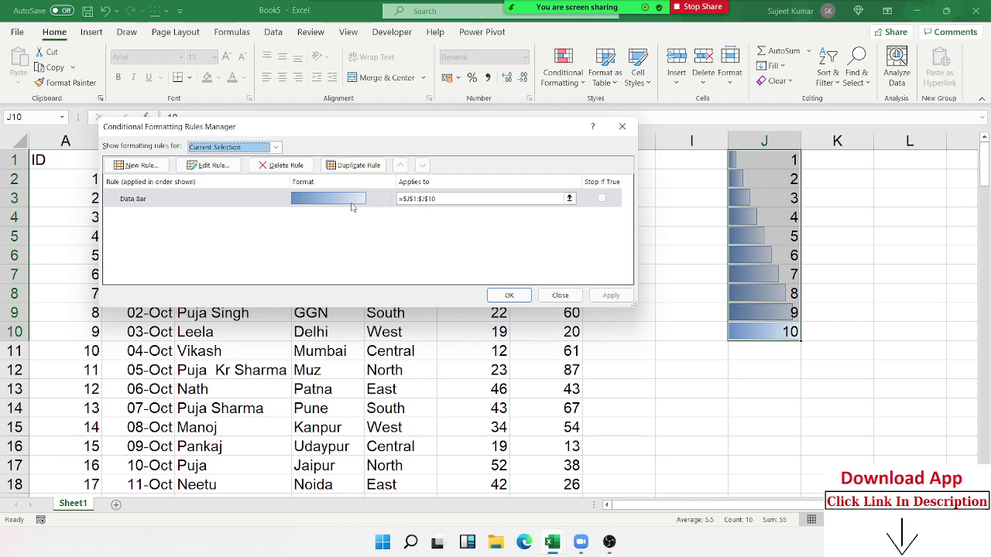
# - Inspect the data bar rule's minimum value options, then close both dialogs unchanged
pyautogui.doubleClick(327, 199)
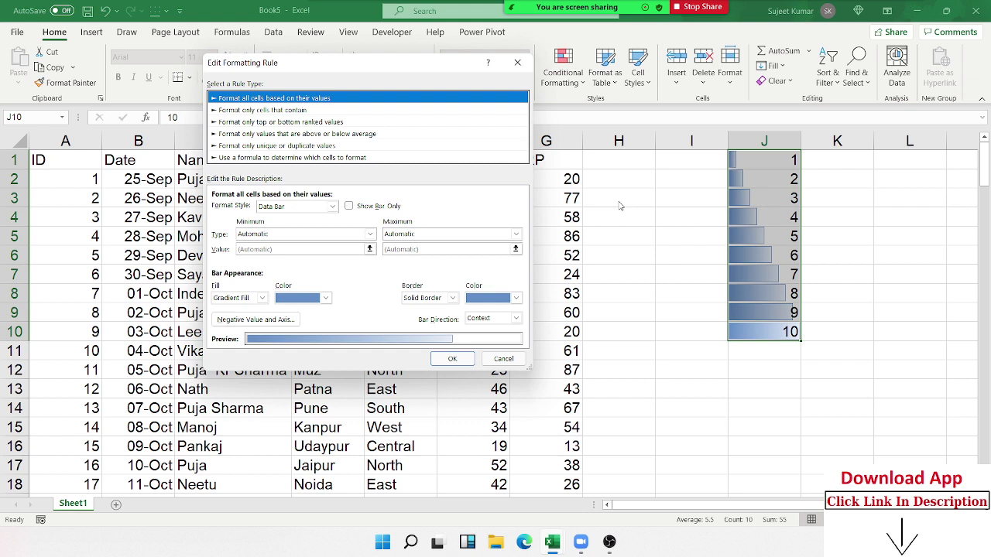
pyautogui.click(371, 236)
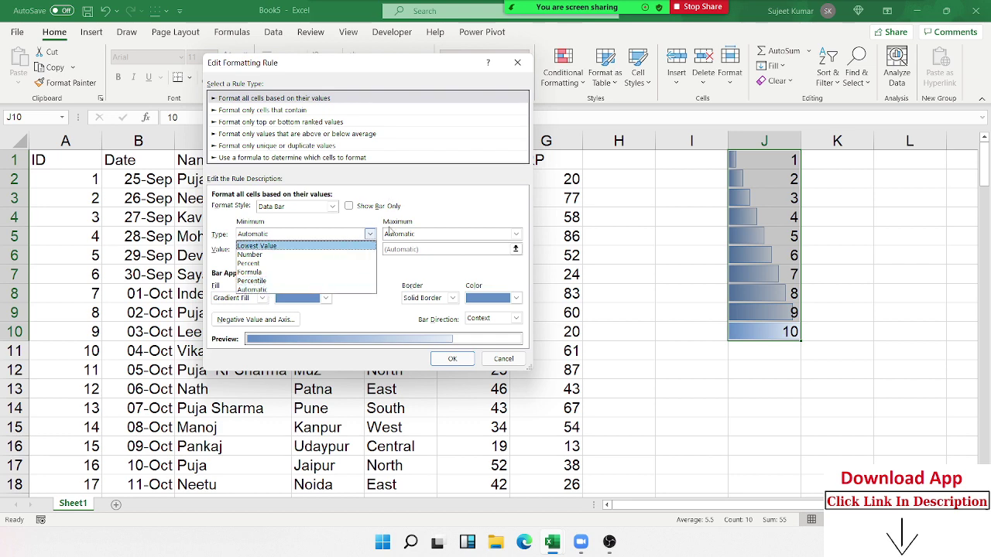
pyautogui.press('Escape')
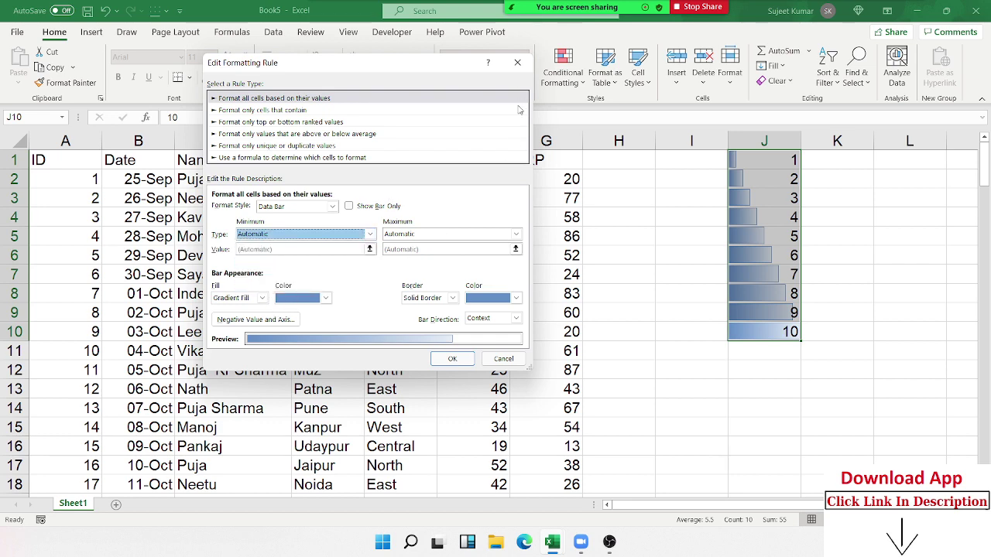
pyautogui.click(517, 63)
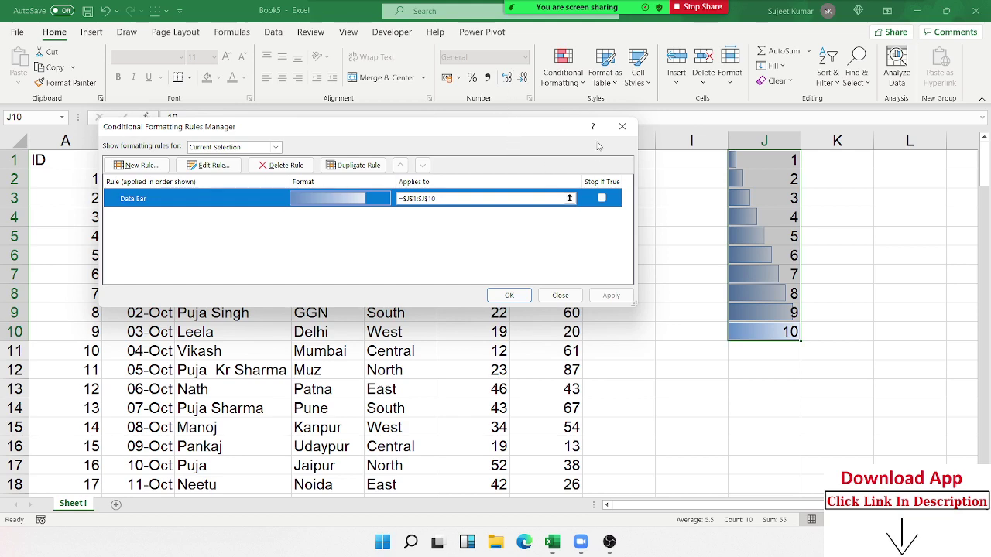
pyautogui.click(617, 134)
pyautogui.click(563, 69)
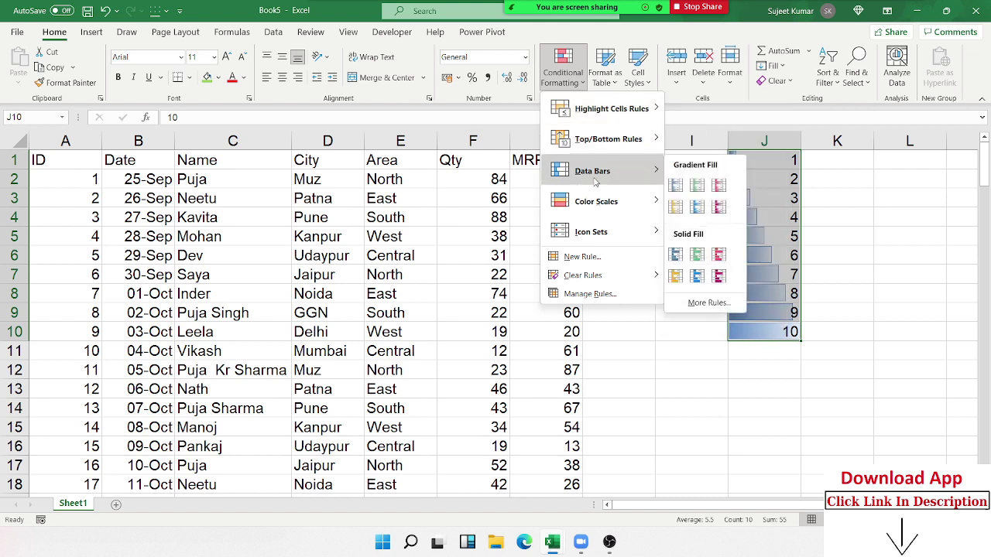
# - Clear the data bars from J1:J10 and apply the 3 Arrows (Colored) icon set
pyautogui.moveTo(596, 201)
pyautogui.click(739, 416)
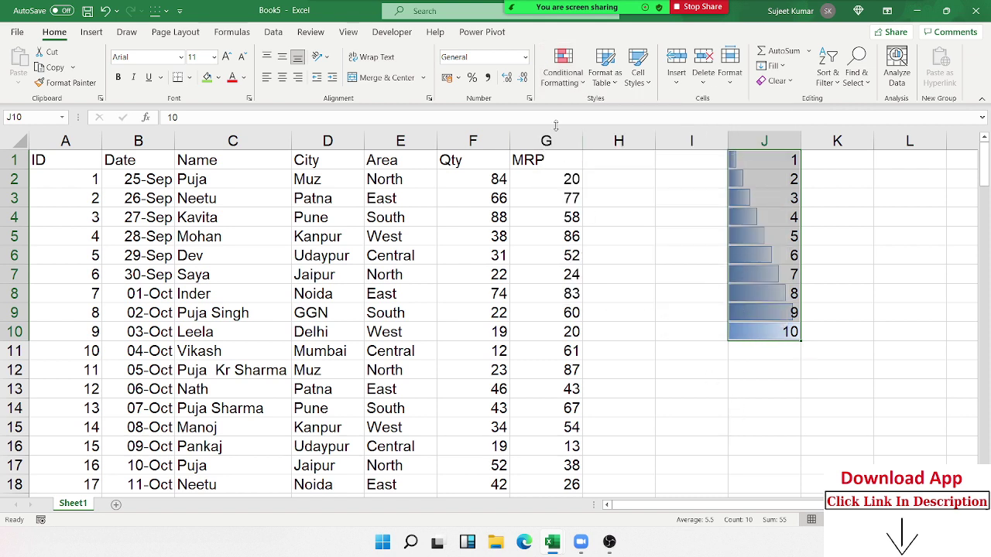
pyautogui.click(564, 85)
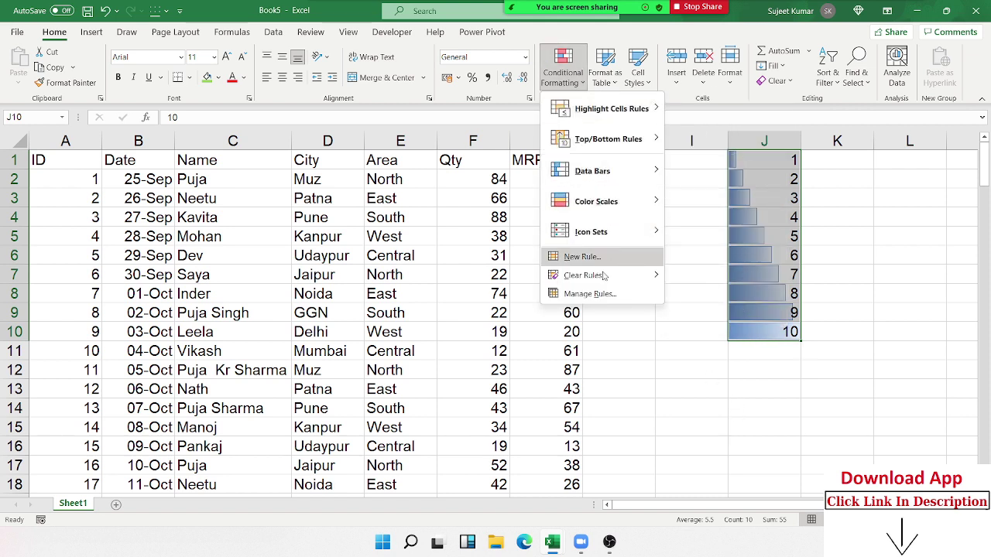
pyautogui.moveTo(586, 275)
pyautogui.click(691, 295)
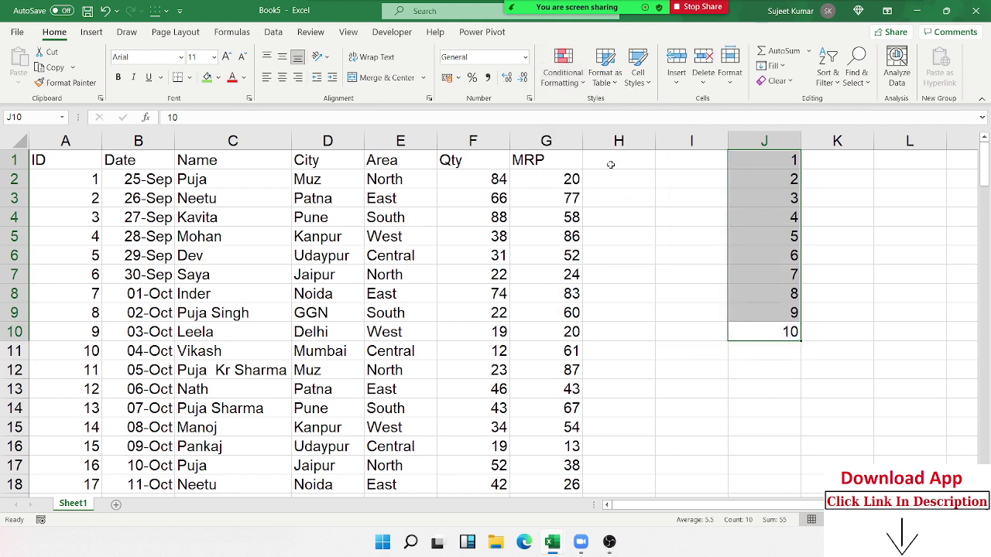
pyautogui.click(565, 77)
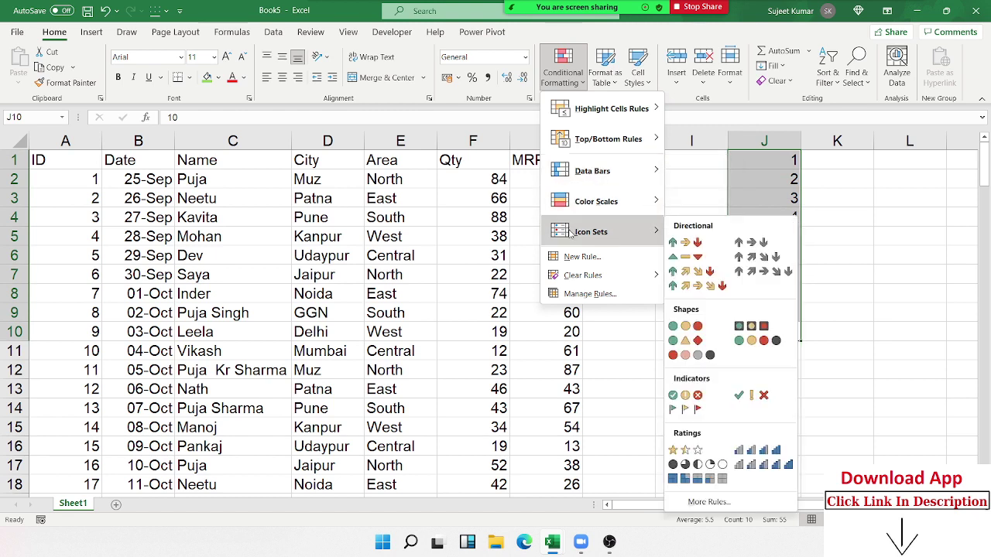
pyautogui.moveTo(591, 231)
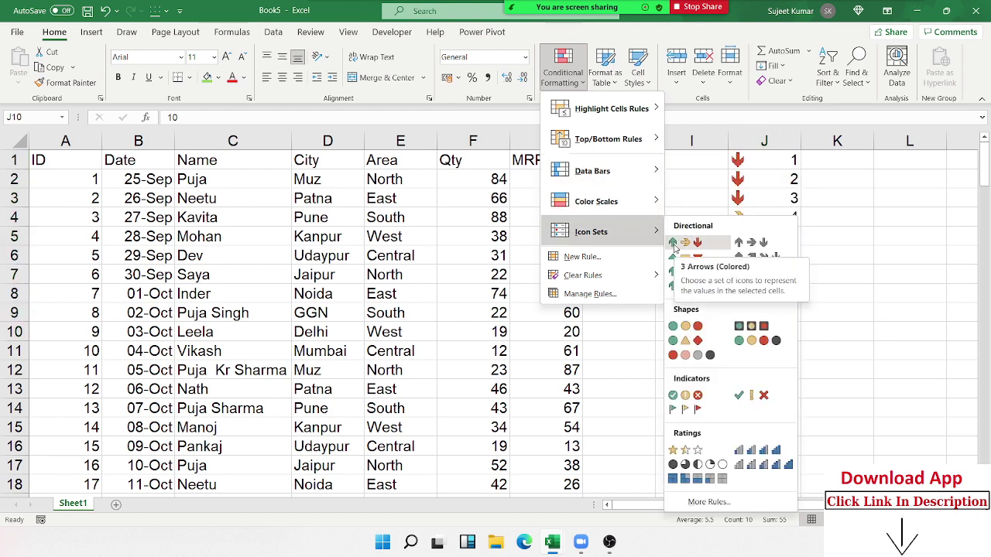
pyautogui.click(674, 243)
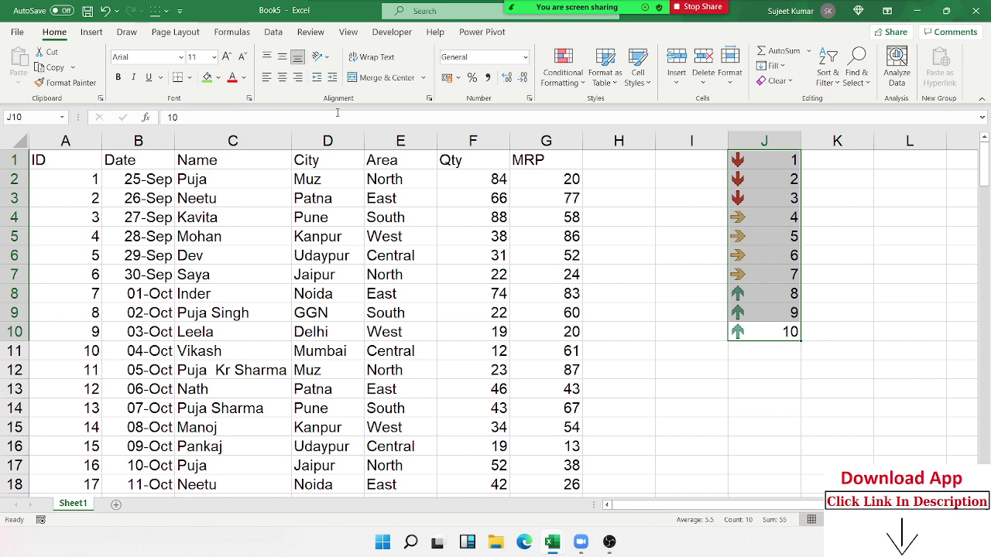
pyautogui.click(563, 68)
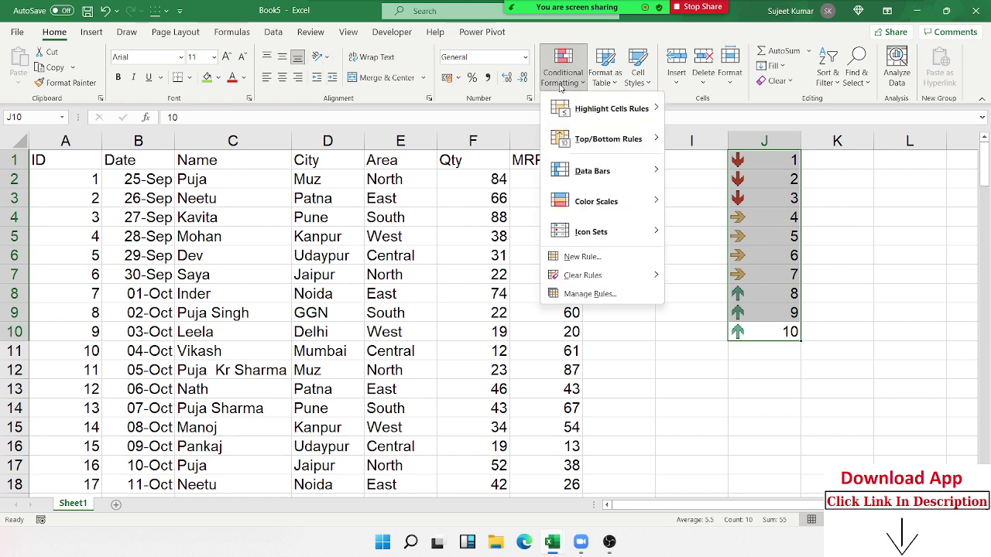
# - Change both arrow thresholds on J1:J10 from Percent to Percentile, 67 and 33
pyautogui.click(585, 294)
pyautogui.doubleClick(281, 201)
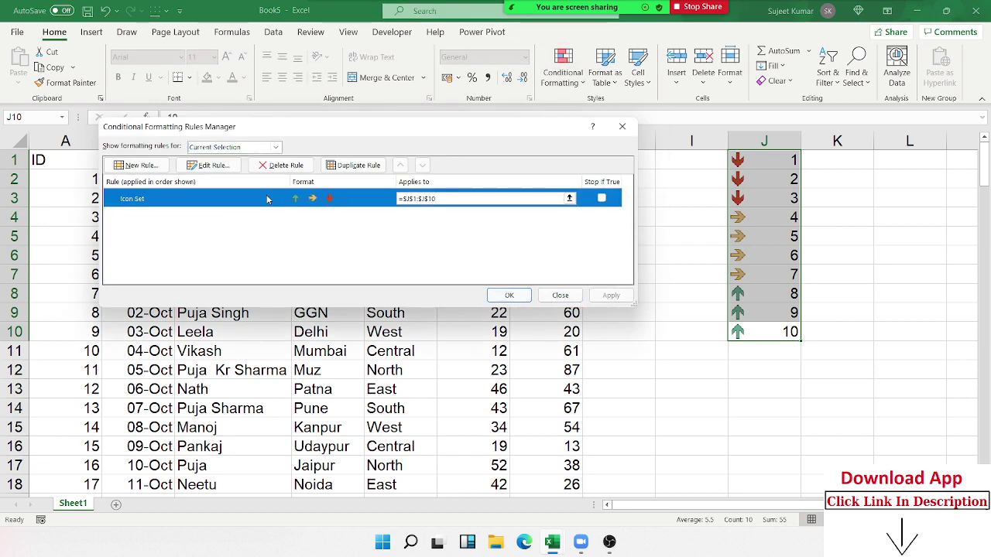
pyautogui.moveTo(449, 86); pyautogui.dragTo(357, 59)
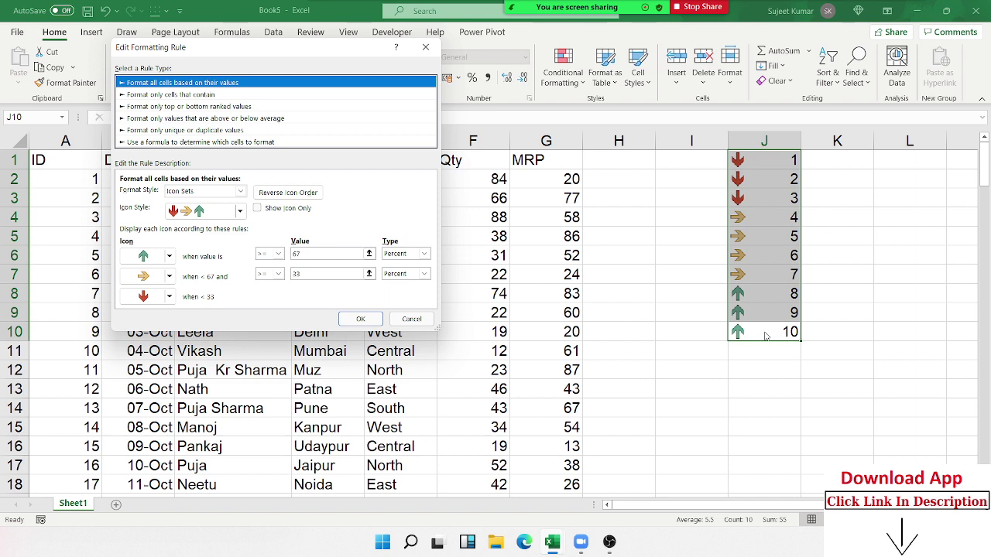
pyautogui.click(415, 254)
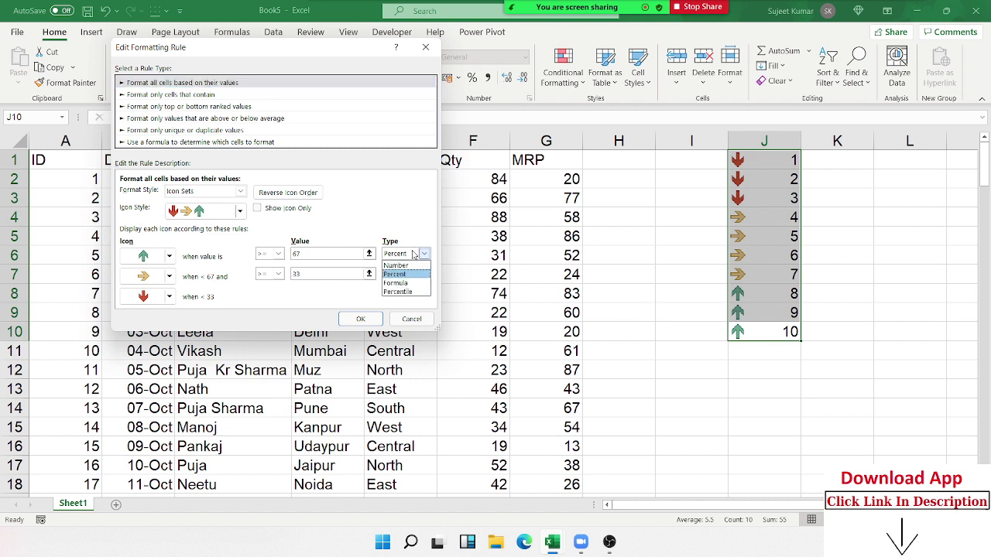
pyautogui.click(408, 291)
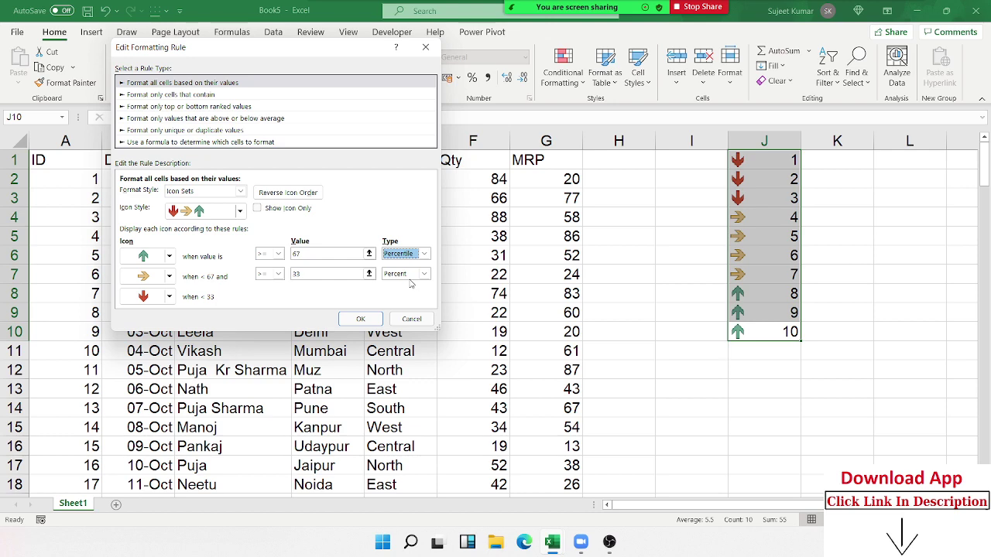
pyautogui.click(410, 274)
pyautogui.click(403, 309)
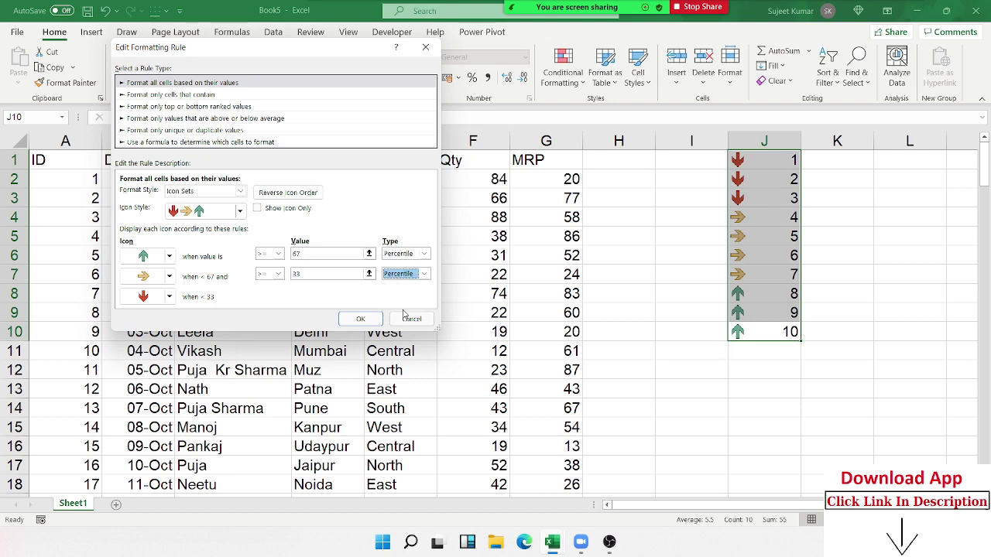
pyautogui.click(363, 321)
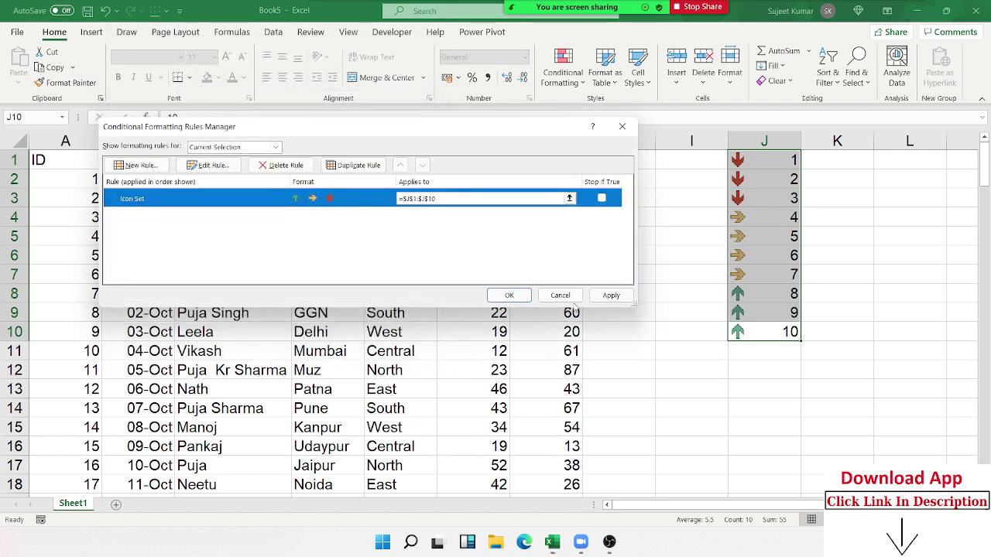
pyautogui.click(623, 297)
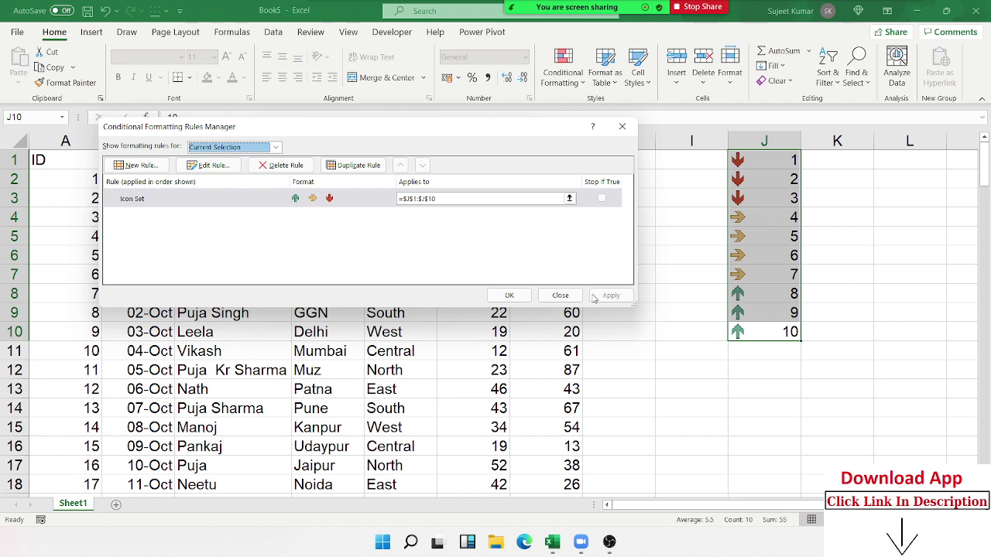
pyautogui.click(559, 295)
# - Enter headers Q1 and Q2 in I13:J13 with values 50 and 60 below
pyautogui.click(748, 381)
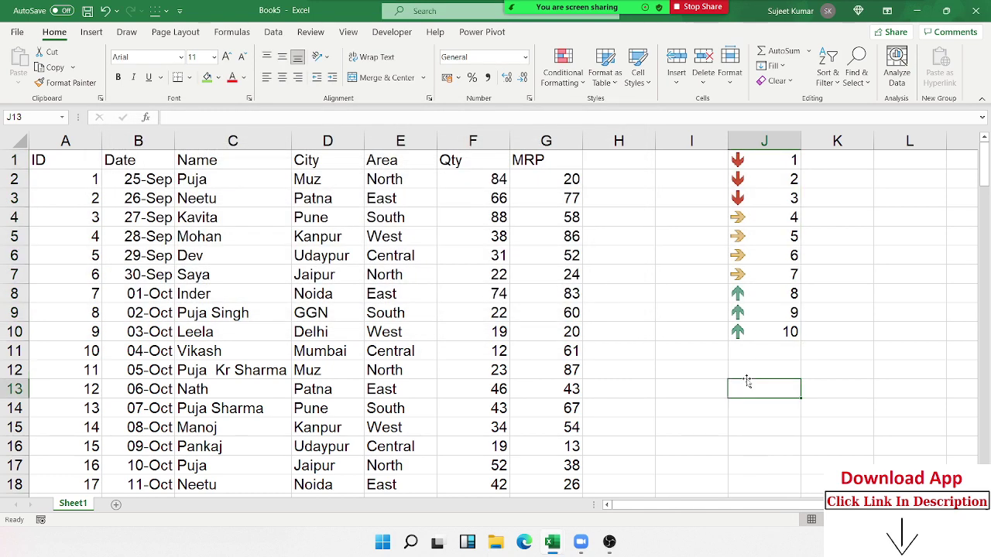
pyautogui.scroll(-2, 747, 382)
pyautogui.click(692, 279)
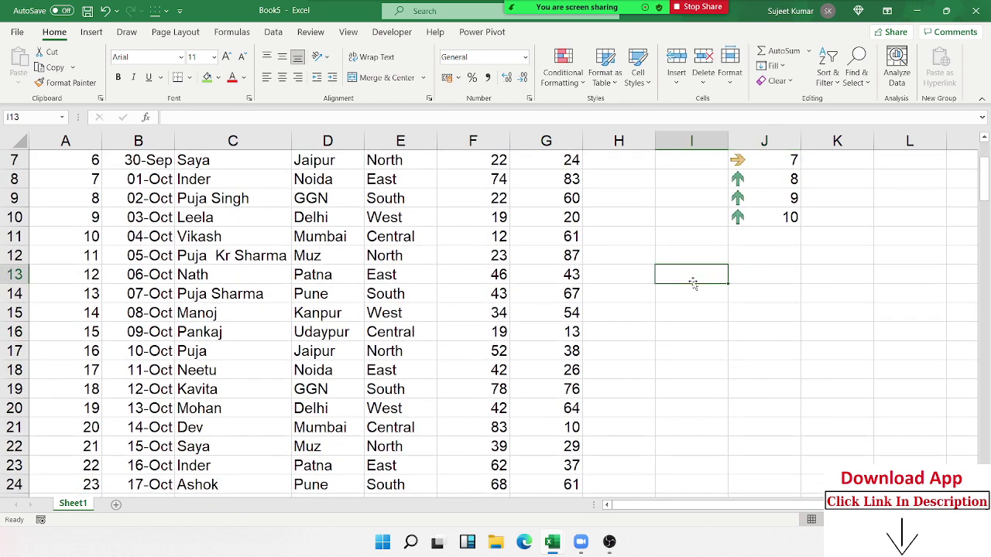
pyautogui.write('Q1')
pyautogui.press('Tab')
pyautogui.write('Q')
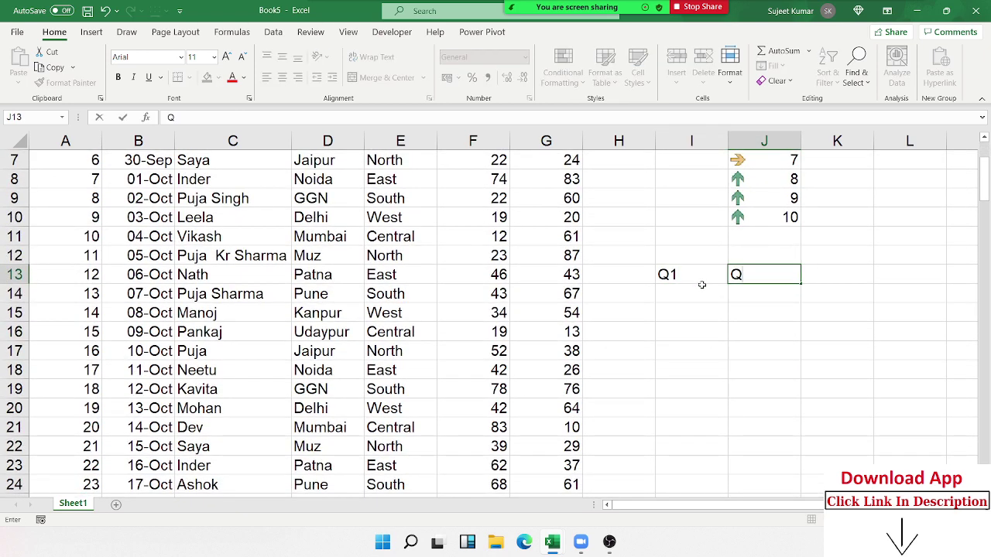
pyautogui.write('2')
pyautogui.press('Return')
pyautogui.click(703, 288)
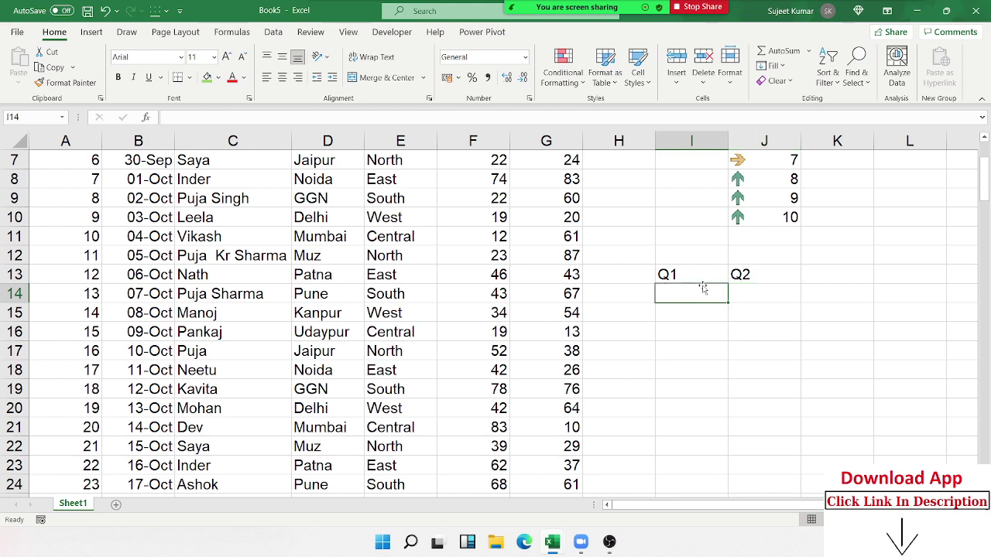
pyautogui.write('50')
pyautogui.press('Tab')
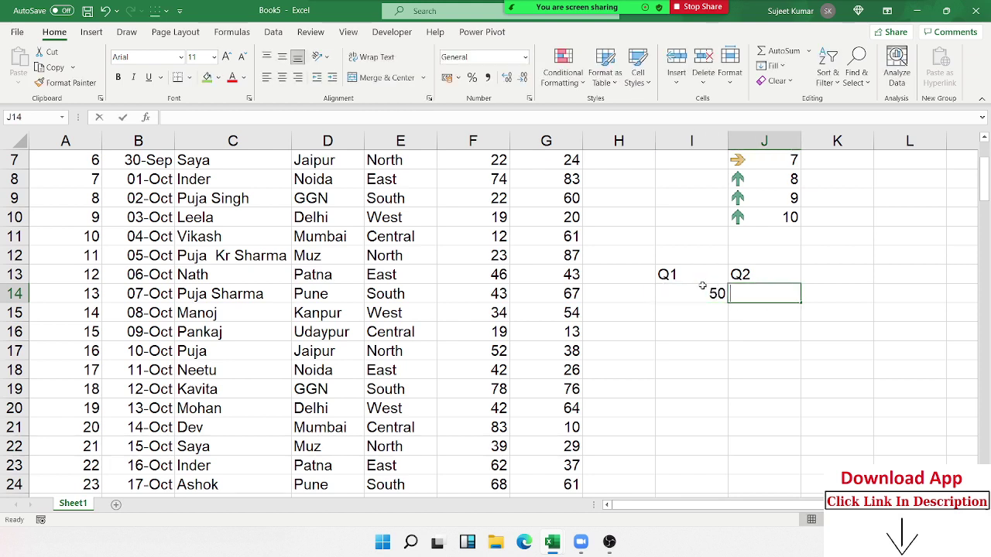
pyautogui.write('60')
pyautogui.press('Return')
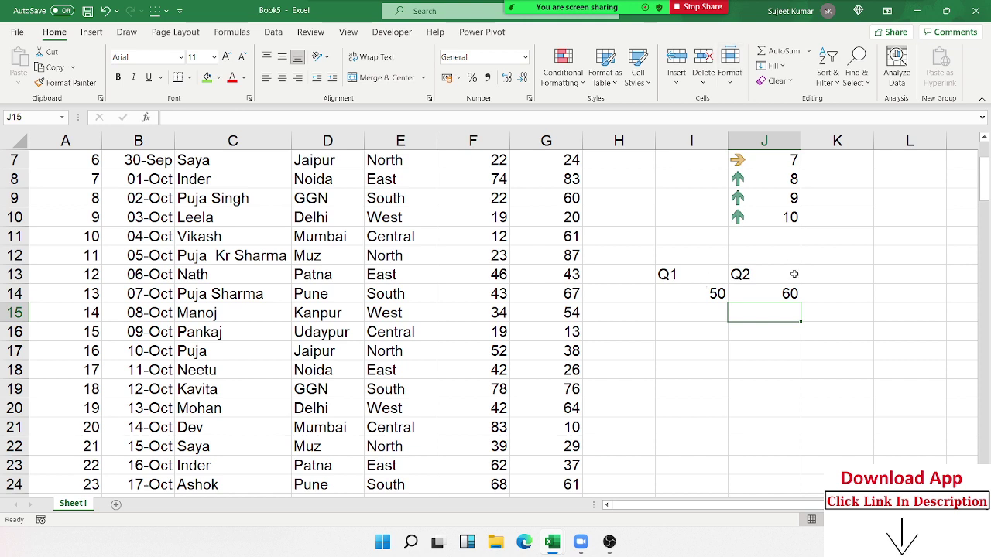
# - Apply the 3 Arrows icon set to the quarter values in I14:J14
pyautogui.moveTo(839, 291); pyautogui.dragTo(833, 277)
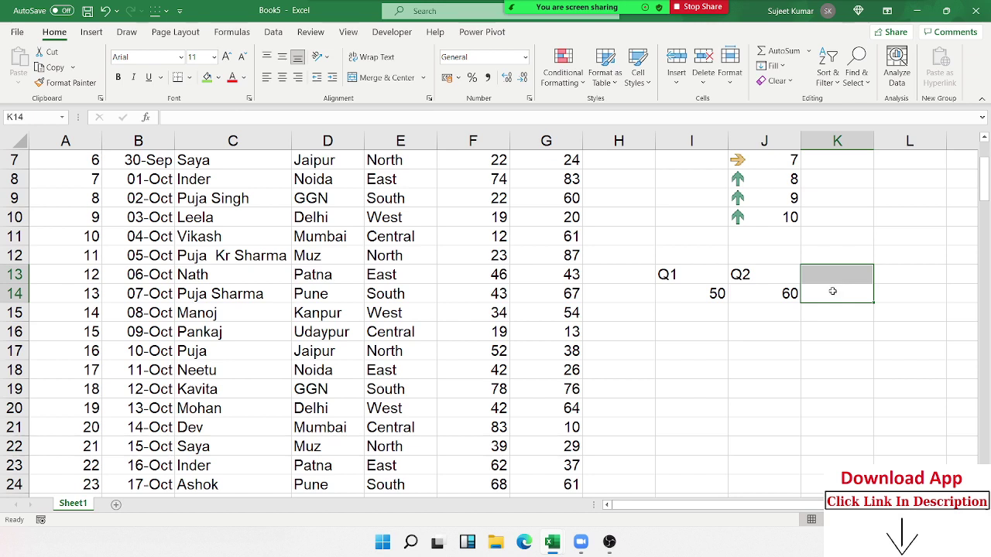
pyautogui.click(682, 288)
pyautogui.moveTo(726, 289); pyautogui.dragTo(741, 290)
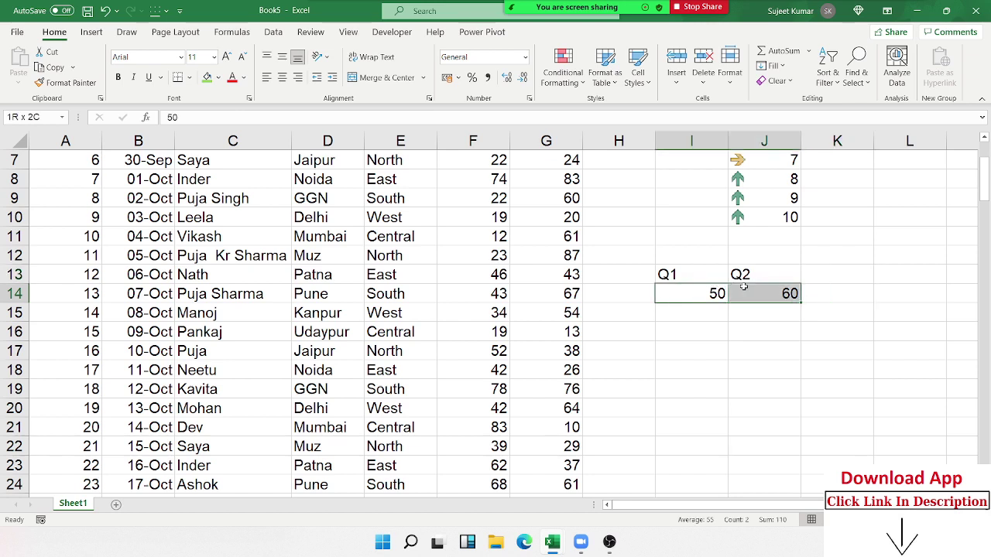
pyautogui.click(563, 65)
pyautogui.moveTo(590, 232)
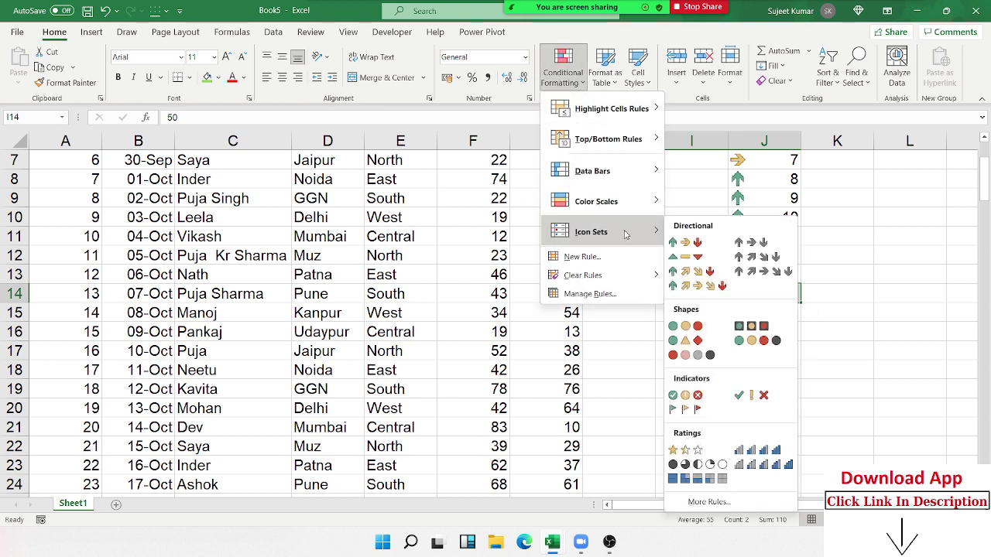
pyautogui.click(684, 243)
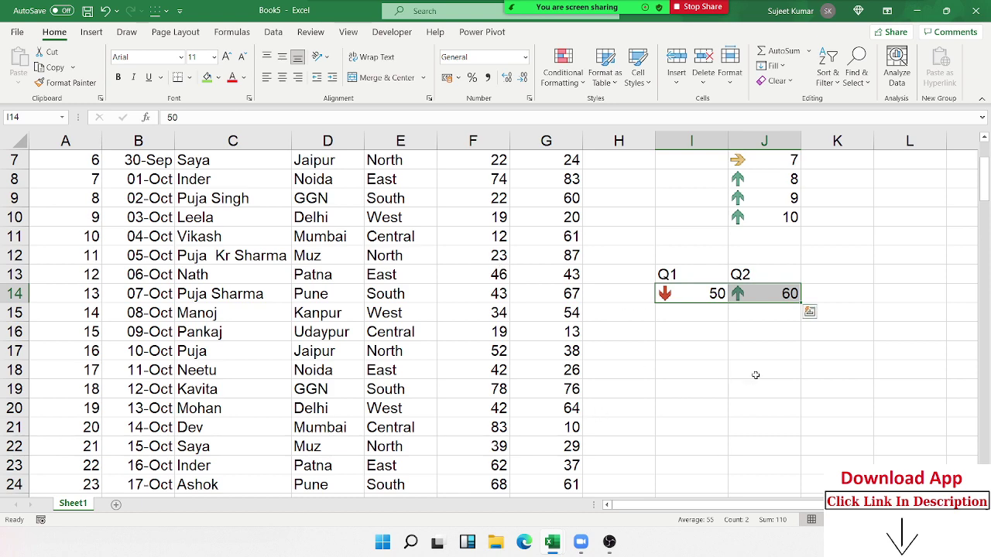
# - Change the Q1 value in I14 to 61 so the arrows flip
pyautogui.scroll(2, 754, 372)
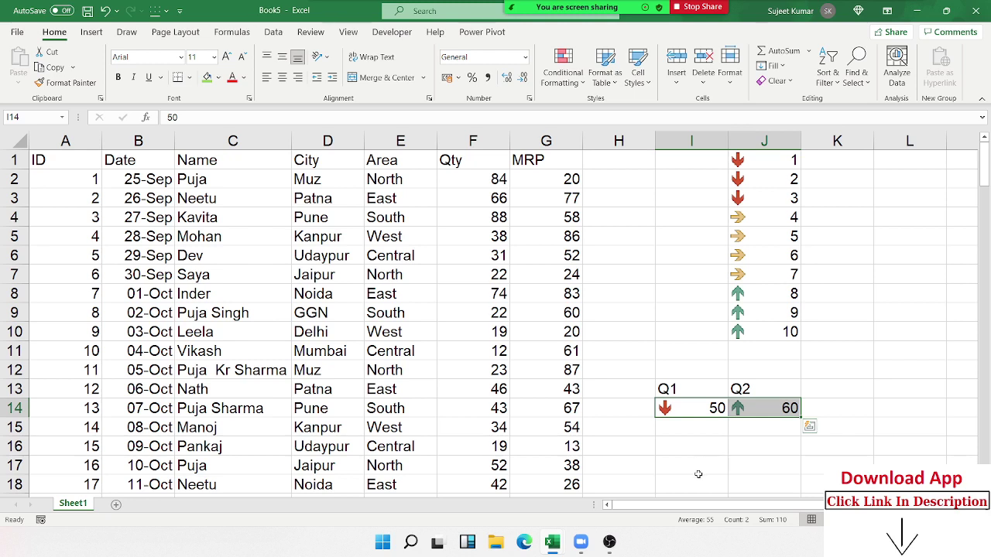
pyautogui.click(732, 450)
pyautogui.click(693, 411)
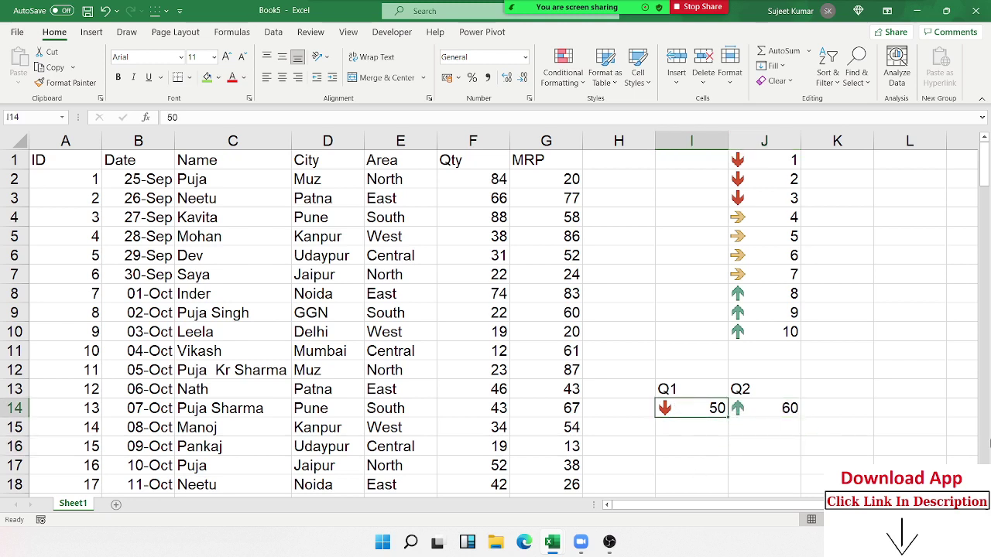
pyautogui.write('61')
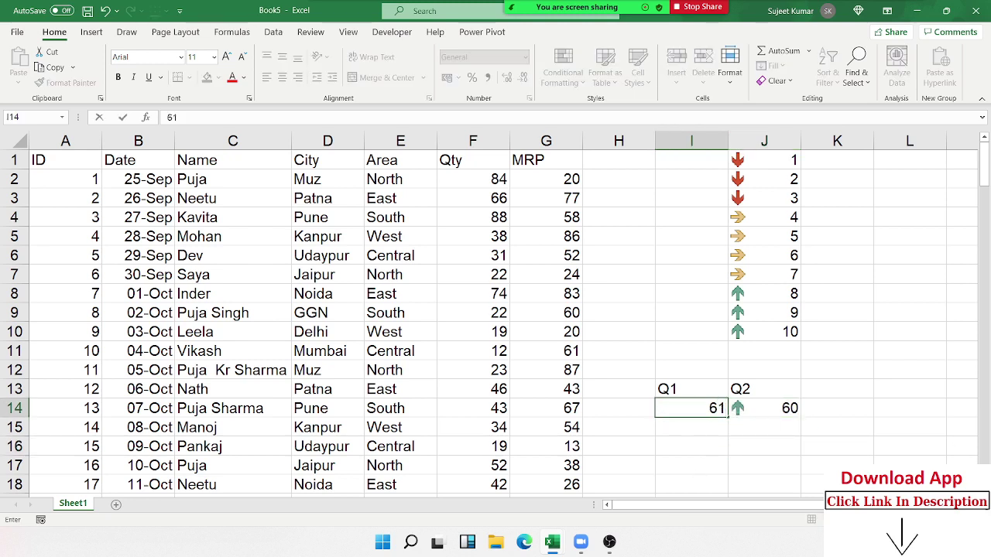
pyautogui.press('Return')
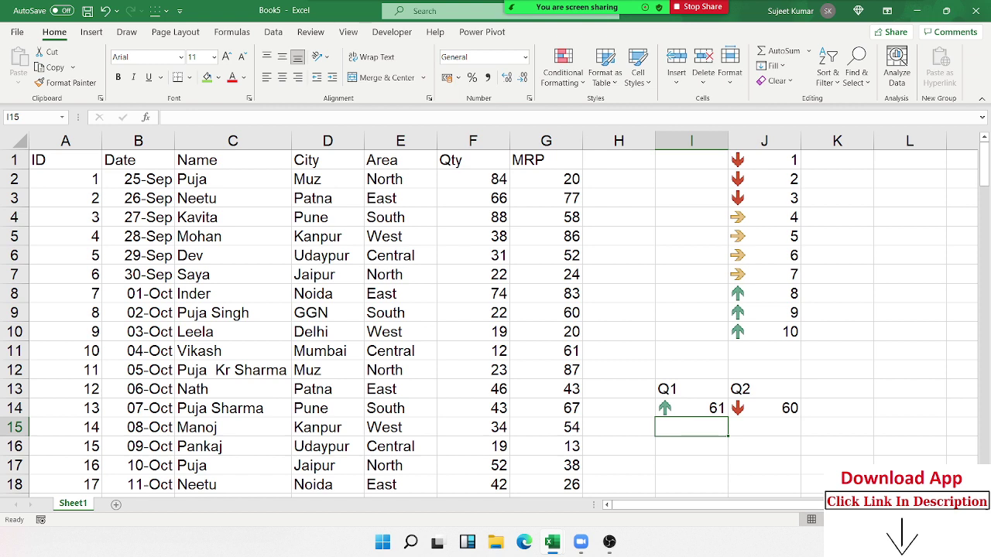
# - Clear columns I and J, then copy the Name and Qty columns into a new Sheet2
pyautogui.moveTo(658, 141); pyautogui.dragTo(762, 142)
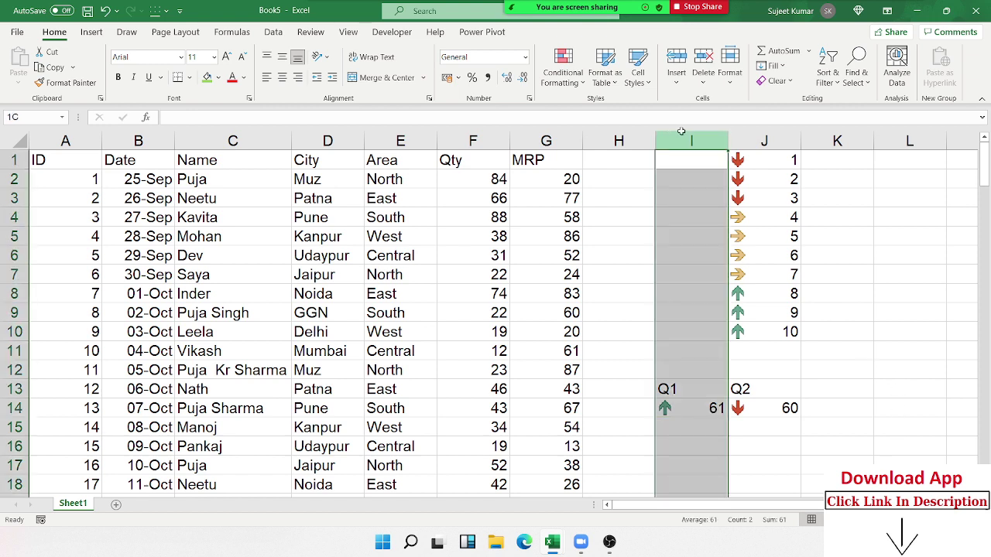
pyautogui.press('Delete')
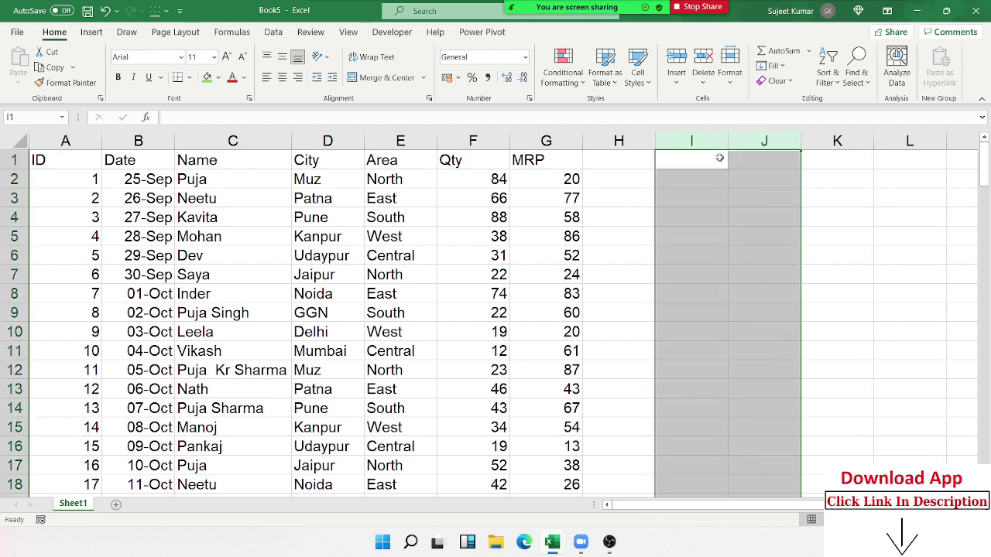
pyautogui.click(472, 141)
pyautogui.keyDown('ctrl'); pyautogui.click(236, 139); pyautogui.keyUp('ctrl')
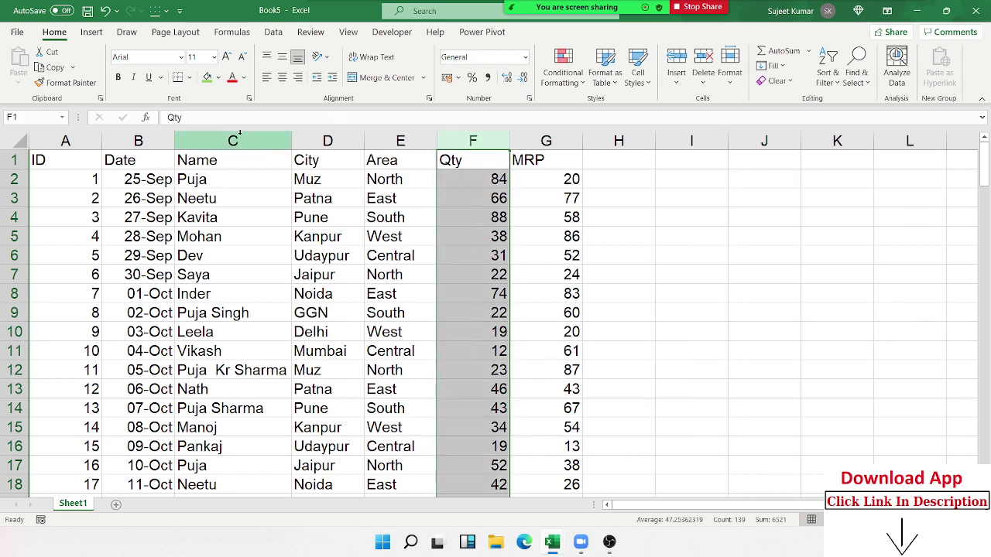
pyautogui.hotkey('ctrl', 'c')
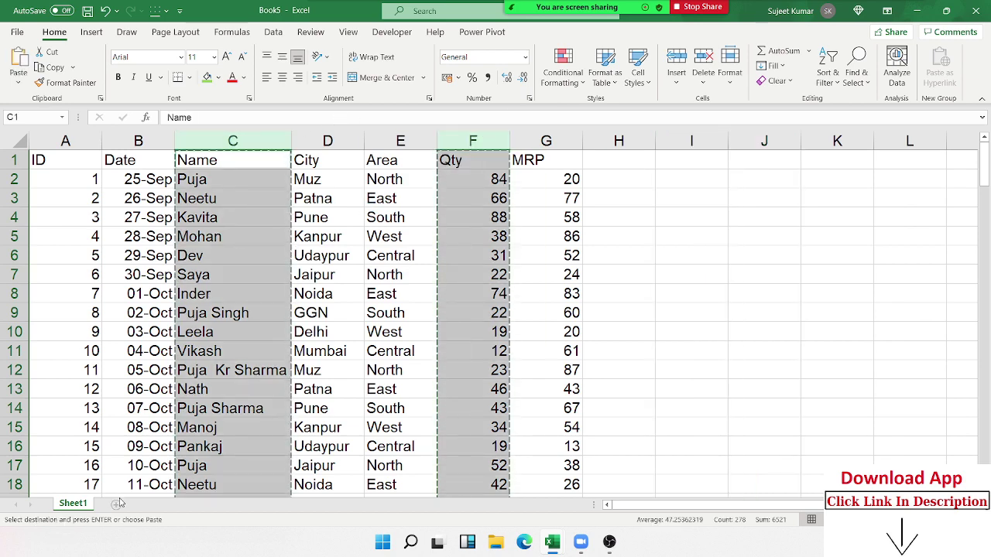
pyautogui.click(118, 505)
pyautogui.hotkey('ctrl', 'v')
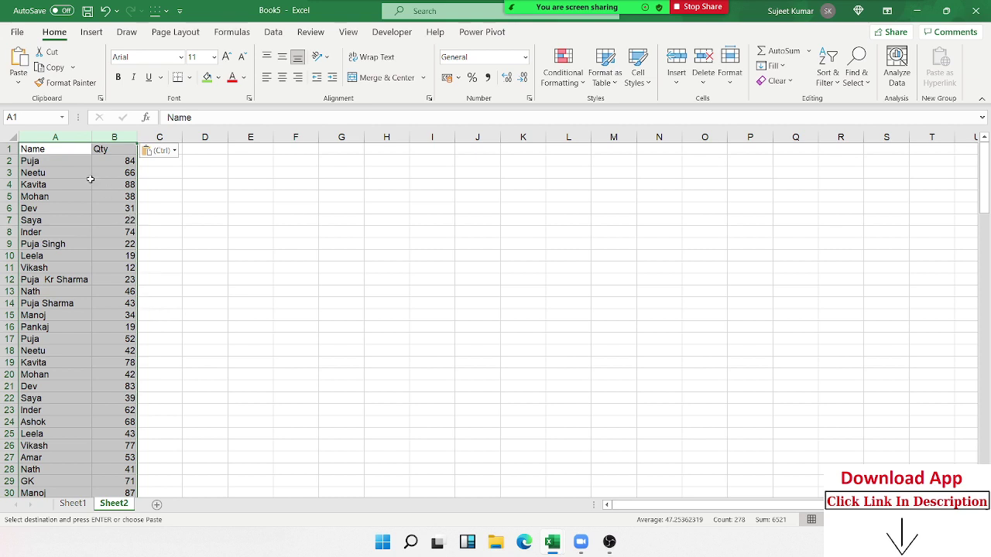
# - Overwrite the Qty header cell on Sheet2 with the text 'Acore'
pyautogui.click(87, 179)
pyautogui.click(115, 148)
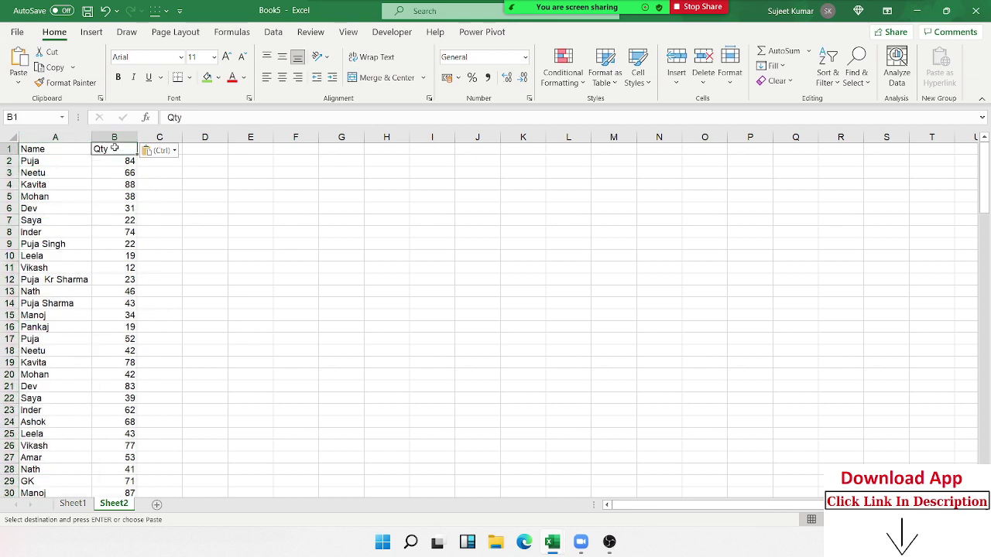
pyautogui.write('Acore')
pyautogui.press('Return')
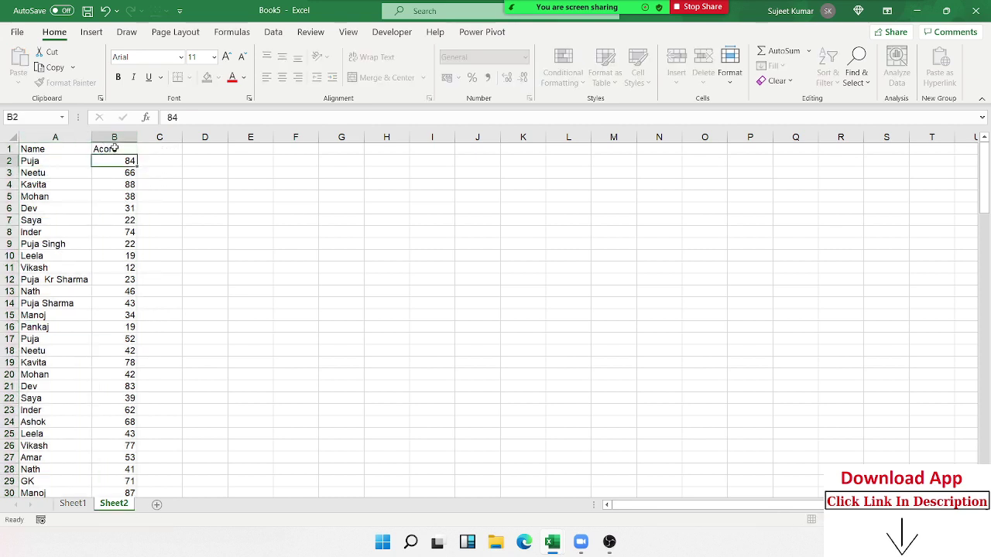
# - Begin fixing the misspelled header by deleting its trailing letters
pyautogui.scroll(1, 196, 224)
pyautogui.scroll(2, 356, 241)
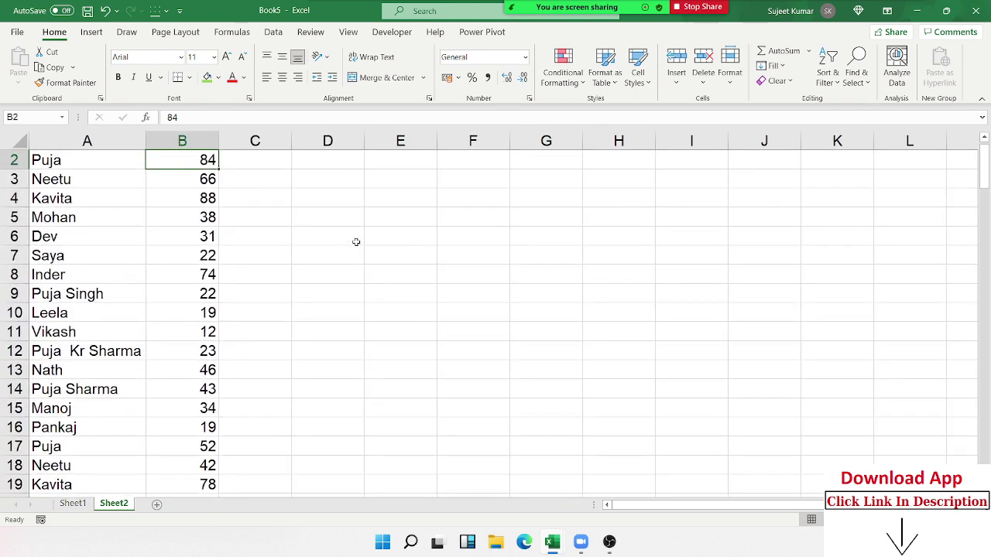
pyautogui.scroll(1, 354, 241)
pyautogui.click(188, 161)
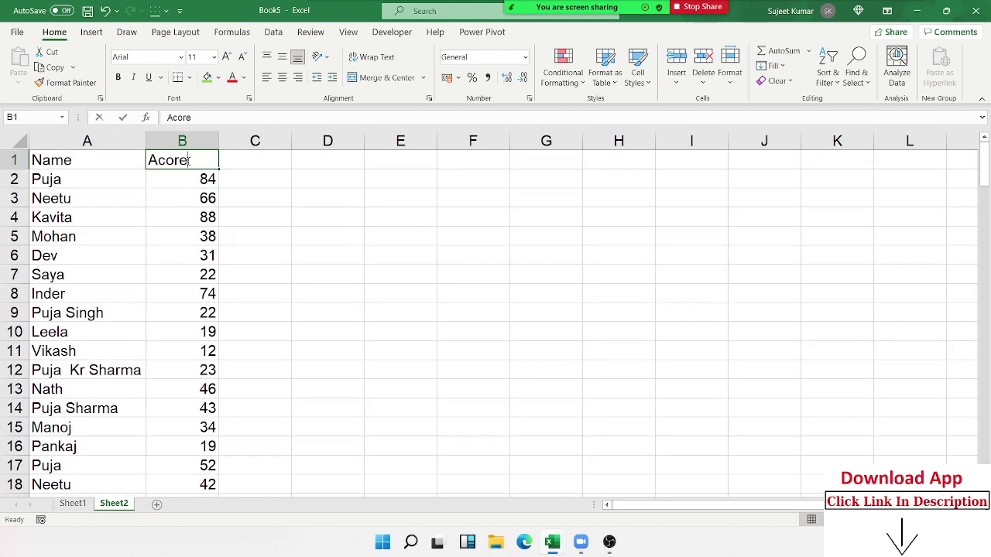
pyautogui.doubleClick(187, 161)
pyautogui.press('BackSpace')
pyautogui.press('BackSpace')
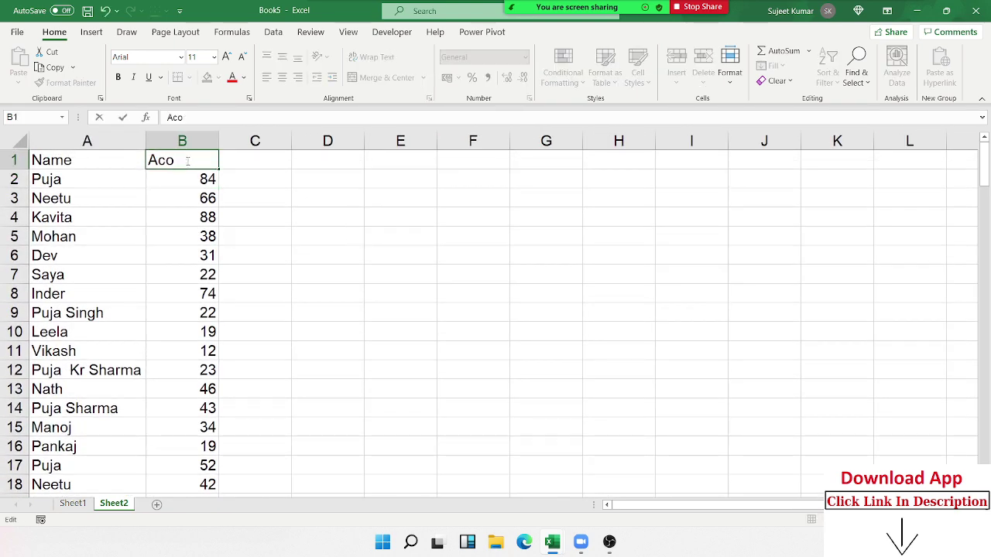
# - Rename the header in B1 to 'Score'
pyautogui.write('r')
pyautogui.press('BackSpace')
pyautogui.press('BackSpace')
pyautogui.press('BackSpace')
pyautogui.write('Sc')
pyautogui.write('or')
pyautogui.write('e')
pyautogui.press('Return')
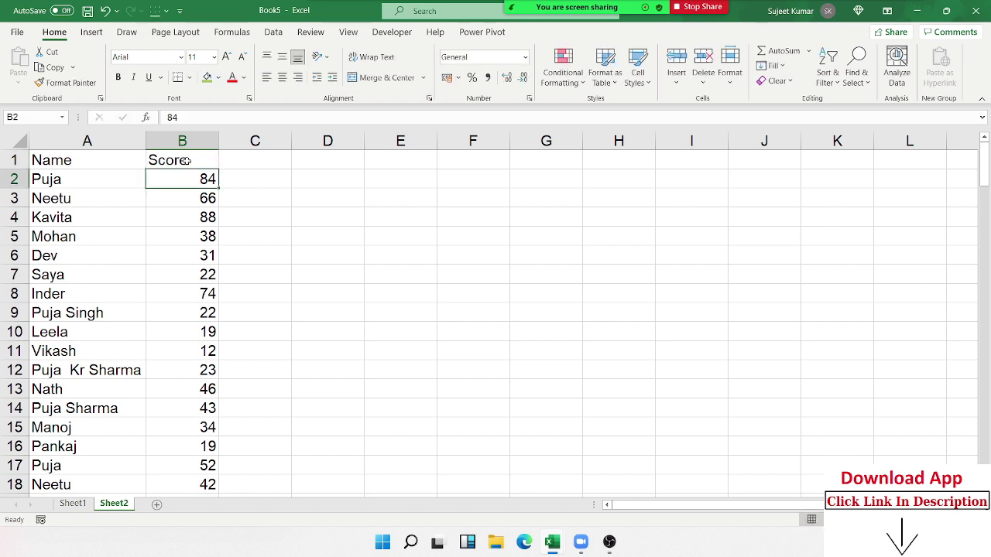
# - Start the grade legend in D2:E2 with '>60' and 'Pass'
pyautogui.scroll(-1, 186, 160)
pyautogui.scroll(1, 228, 294)
pyautogui.click(341, 183)
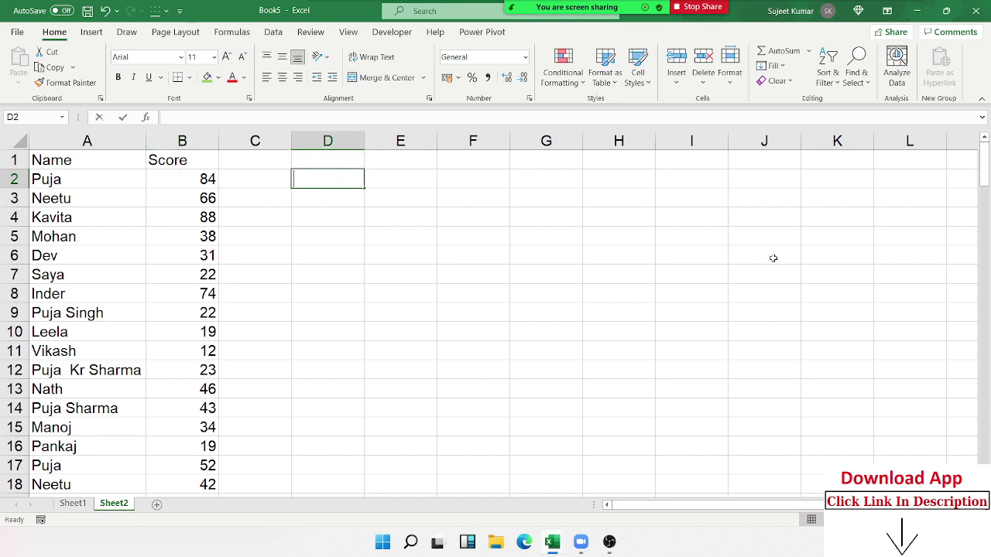
pyautogui.write('>60')
pyautogui.press('Tab')
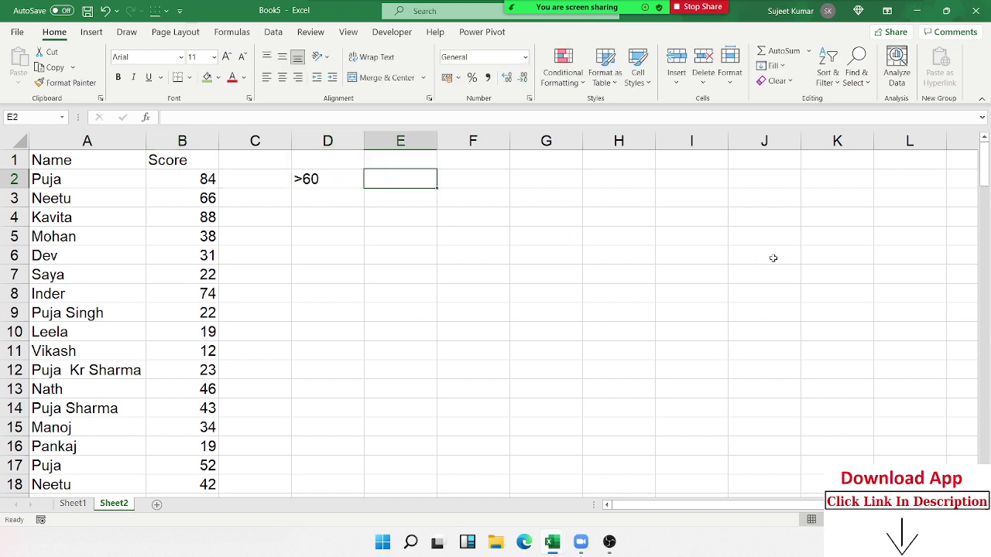
pyautogui.write('Pass')
pyautogui.press('Return')
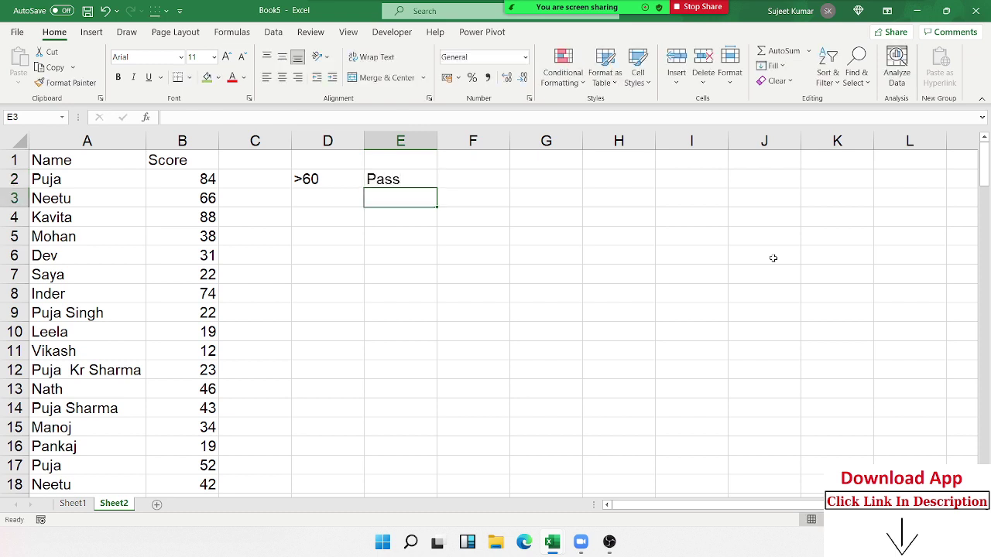
# - Add '40-60' with the label 'Re-Join' on the next legend row
pyautogui.write('40')
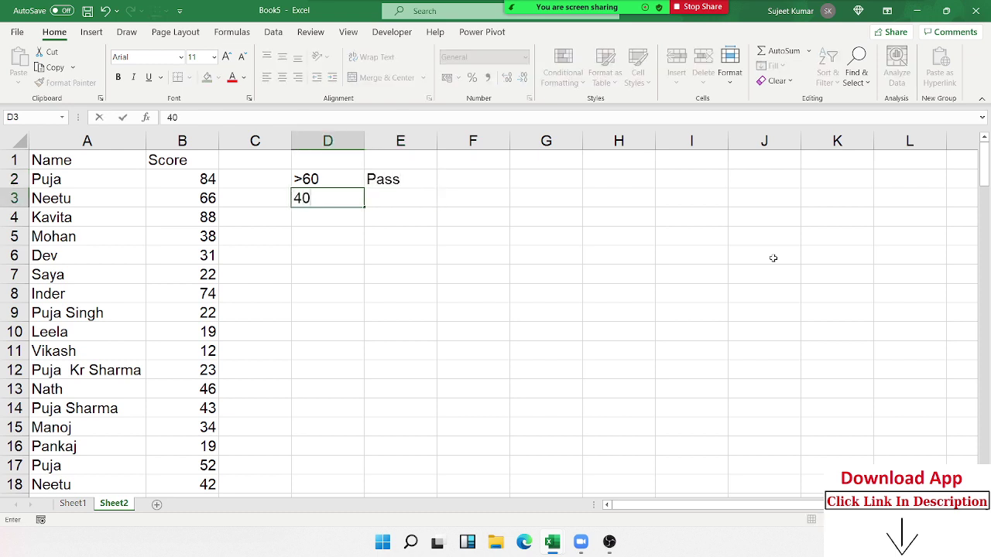
pyautogui.write('-60')
pyautogui.press('Tab')
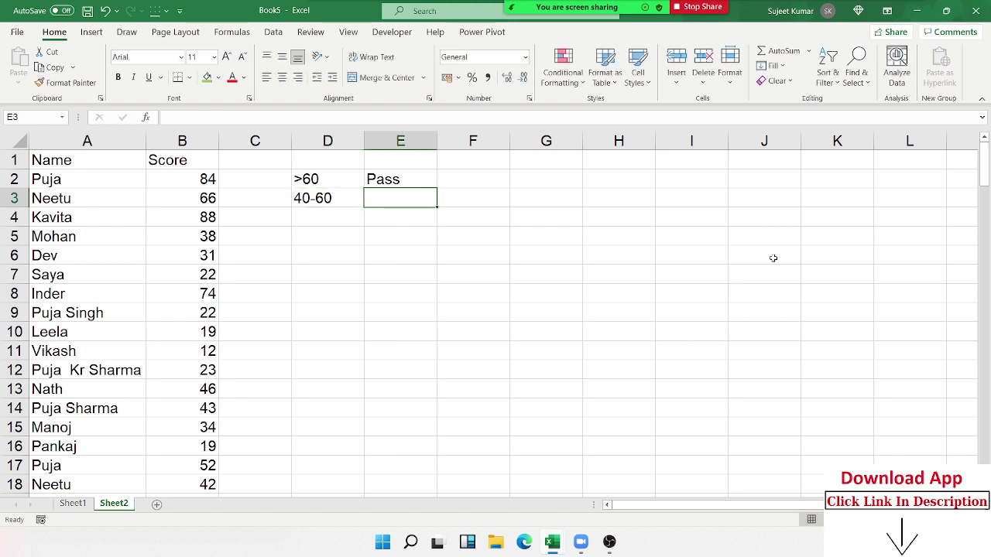
pyautogui.write('RE')
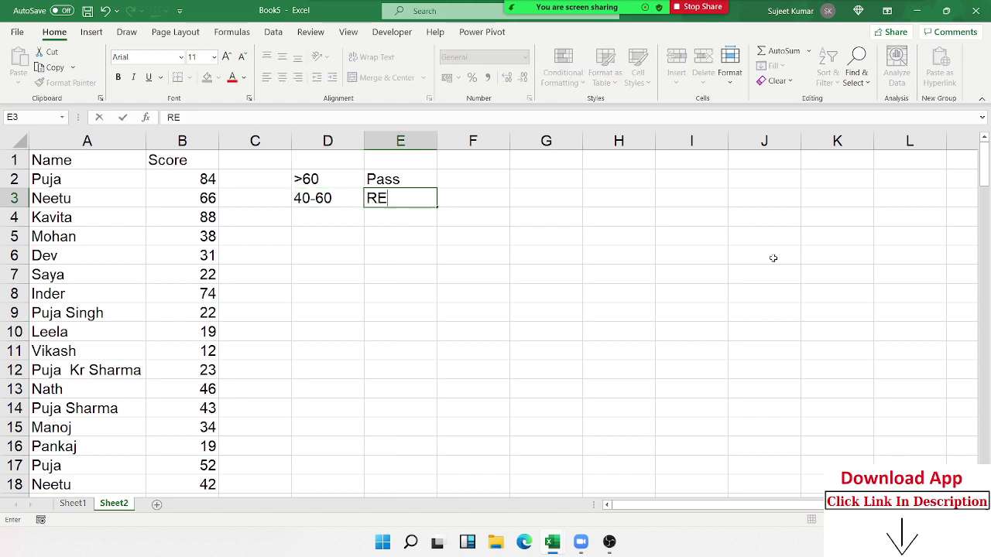
pyautogui.press('BackSpace')
pyautogui.write('e')
pyautogui.write('p')
pyautogui.press('BackSpace')
pyautogui.write('Join')
pyautogui.press('Return')
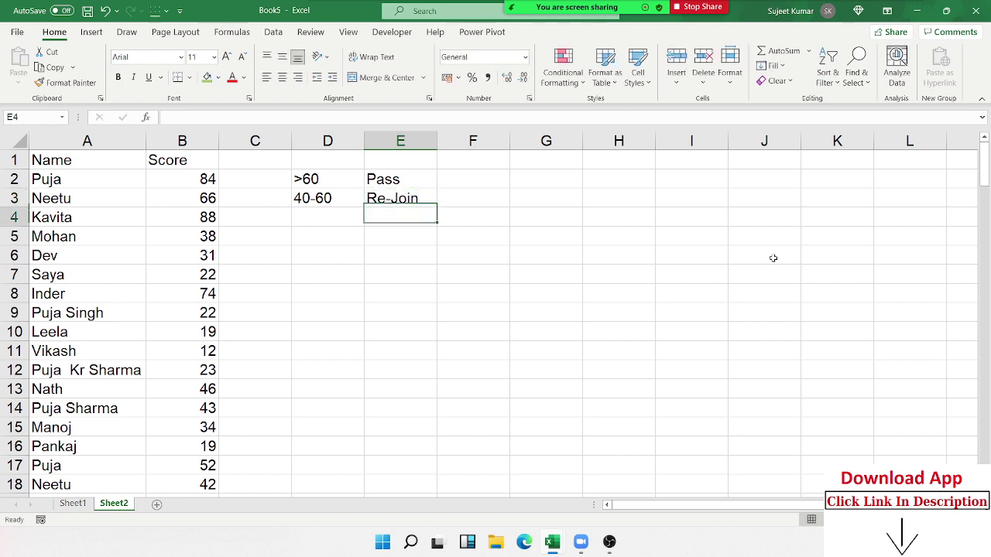
# - Add '<40' with the label 'Fail' on the last legend row
pyautogui.press('Left')
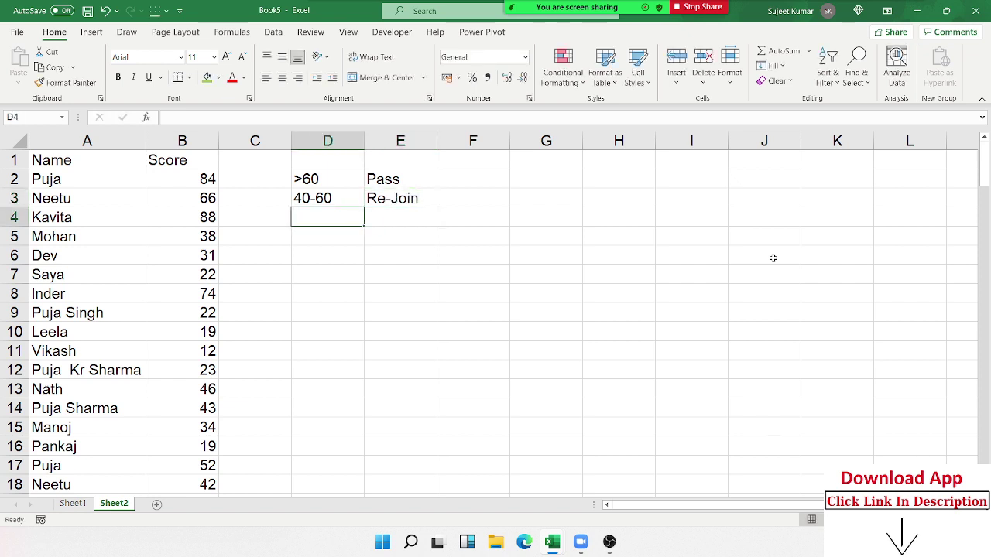
pyautogui.write('<40')
pyautogui.press('Right')
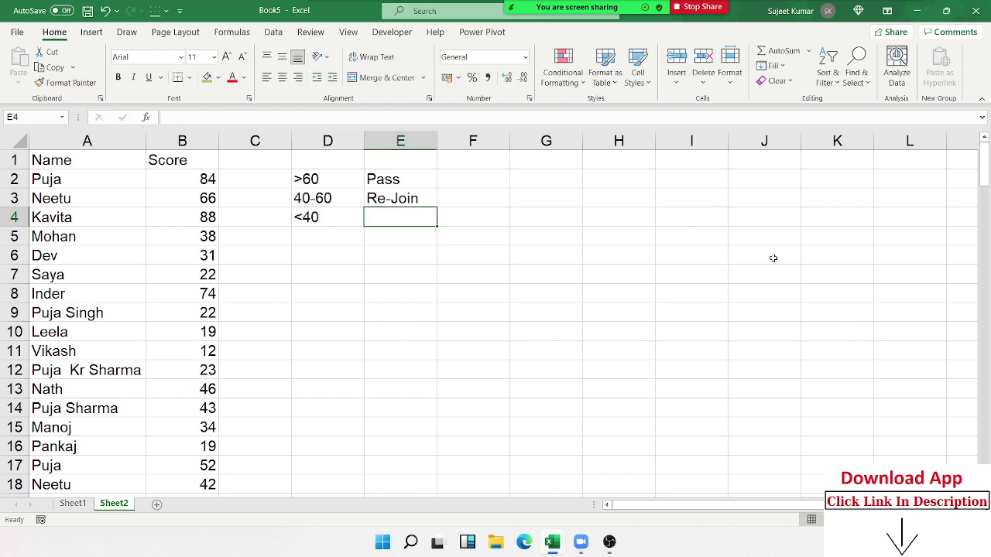
pyautogui.write('Fail')
pyautogui.press('Return')
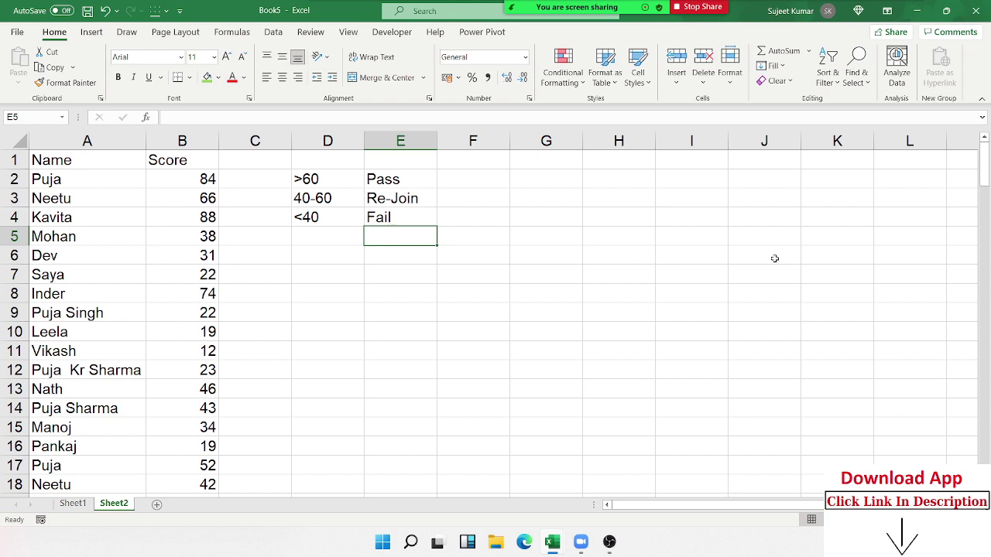
pyautogui.moveTo(332, 218); pyautogui.dragTo(328, 199)
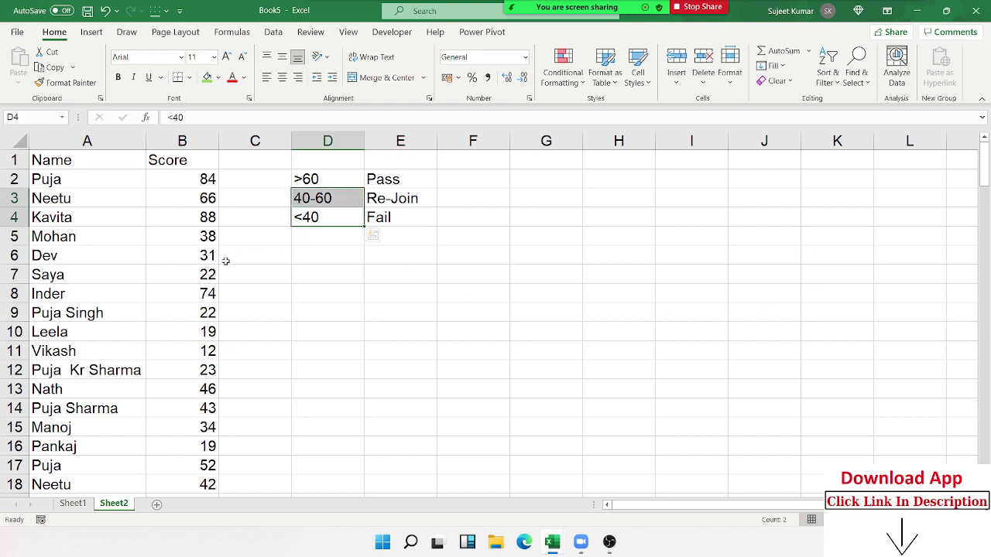
# - Apply the 3 Symbols (Uncircled) icon set to the whole Score column B
pyautogui.moveTo(186, 294); pyautogui.dragTo(186, 200)
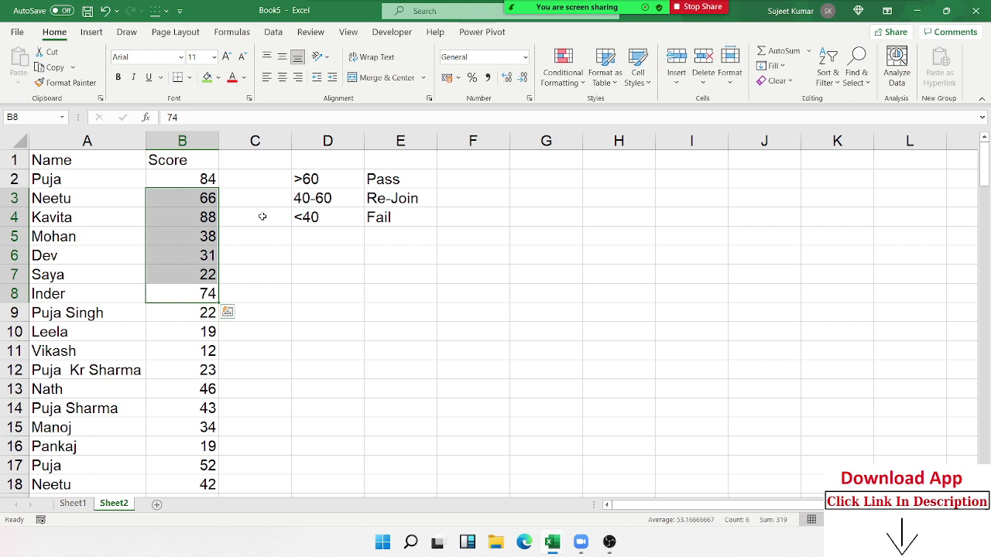
pyautogui.click(152, 139)
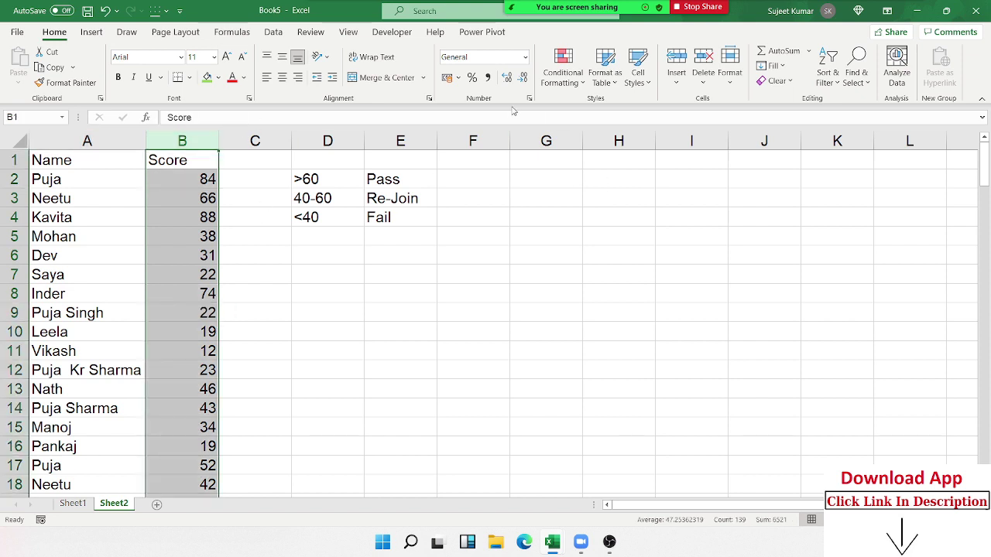
pyautogui.click(549, 83)
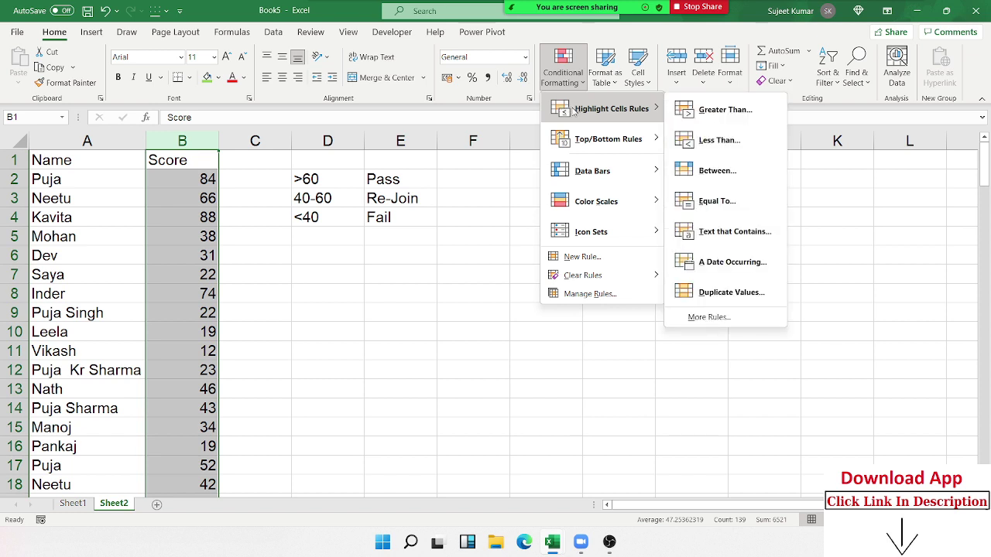
pyautogui.moveTo(591, 231)
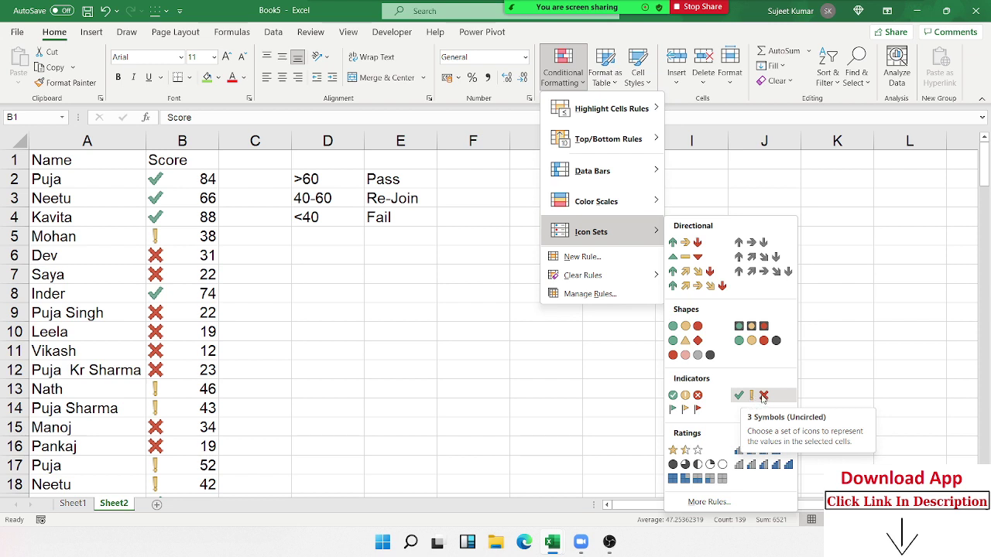
pyautogui.click(764, 395)
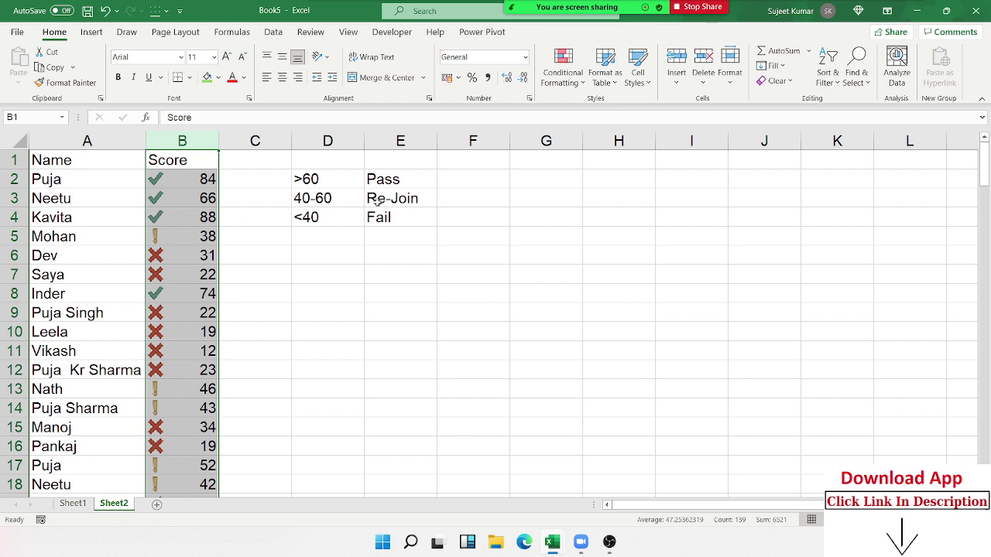
# - Switch both Score icon rule thresholds from Percent to Number type
pyautogui.click(566, 80)
pyautogui.click(575, 293)
pyautogui.click(227, 201)
pyautogui.doubleClick(227, 201)
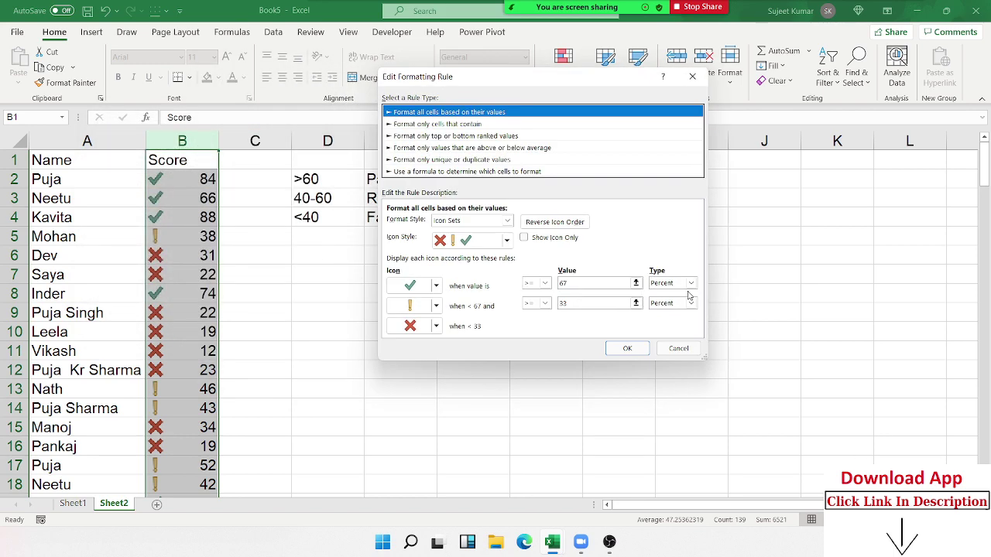
pyautogui.moveTo(515, 85); pyautogui.dragTo(575, 101)
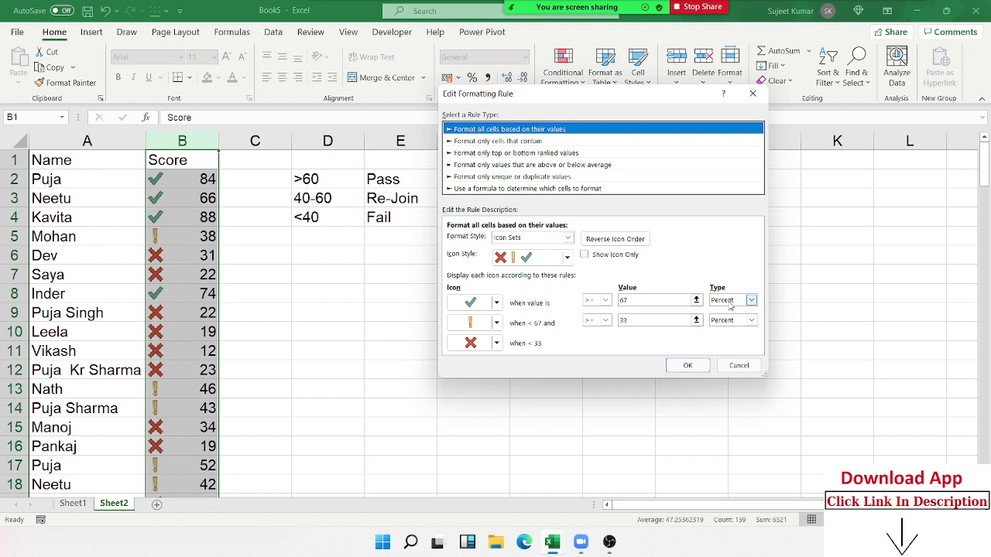
pyautogui.click(725, 302)
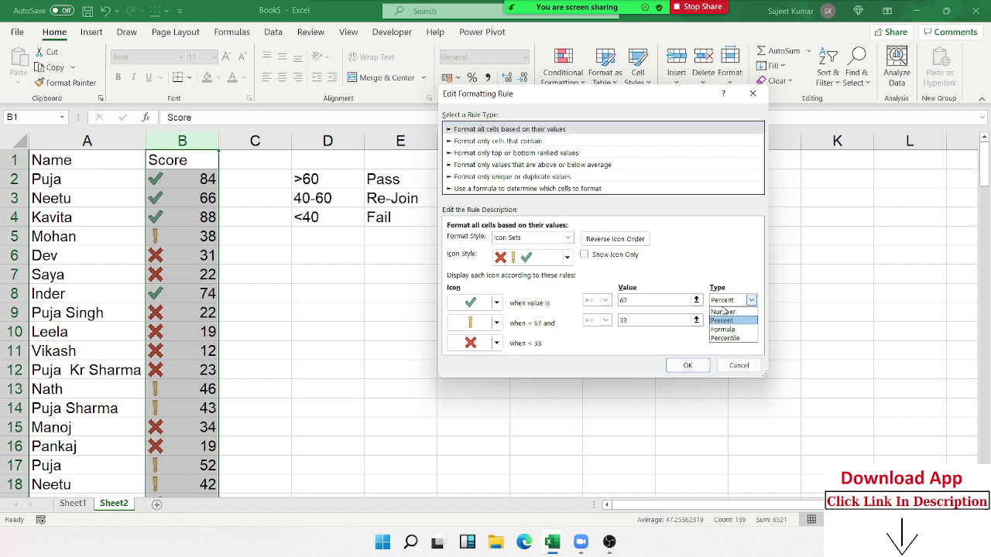
pyautogui.click(723, 313)
pyautogui.click(732, 319)
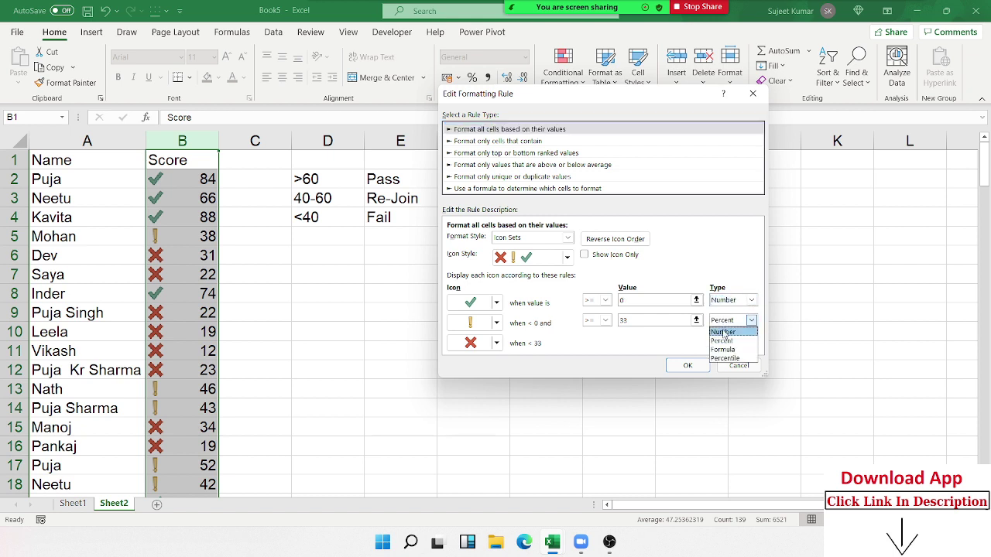
pyautogui.click(724, 331)
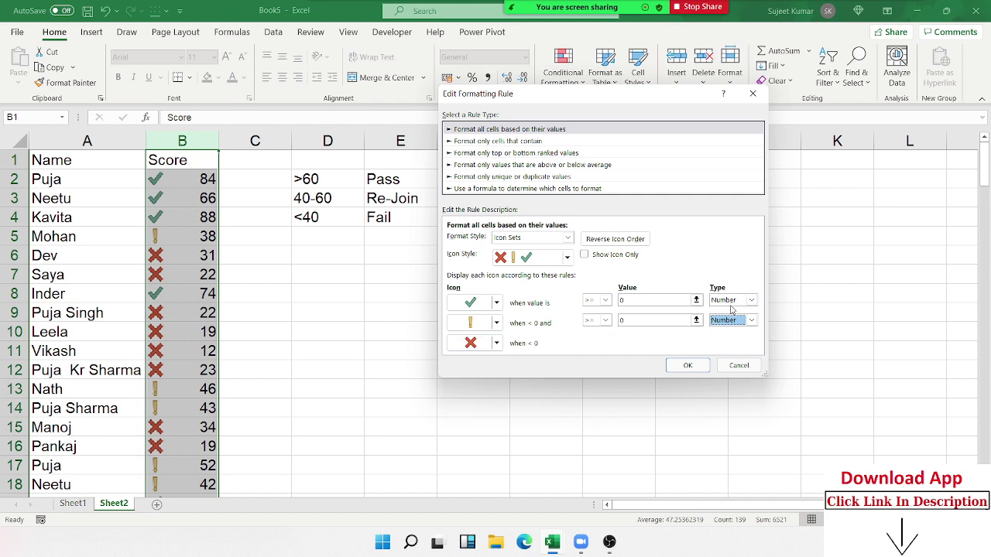
# - Set the check to show above 60 and exclamations from 40, and apply the rule
pyautogui.click(629, 300)
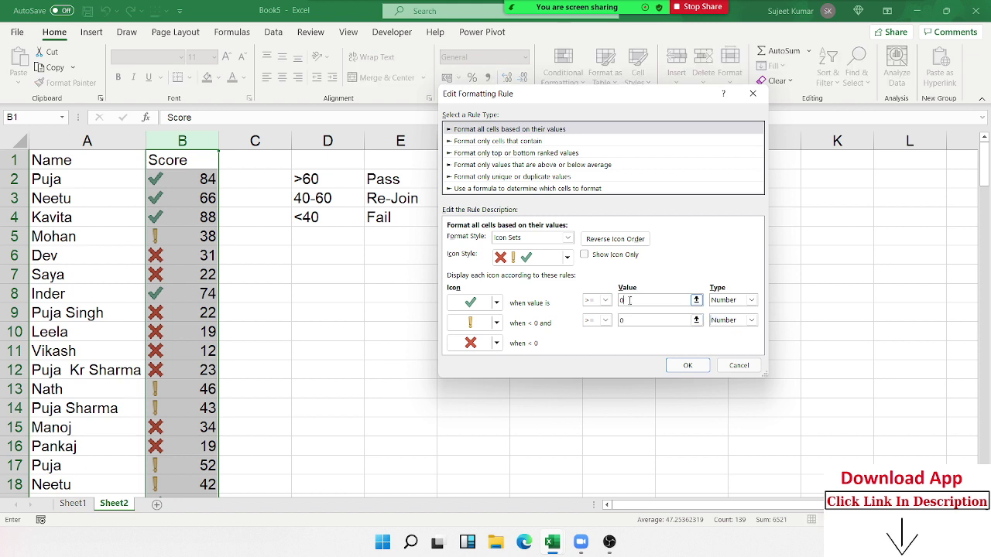
pyautogui.write('6')
pyautogui.click(596, 304)
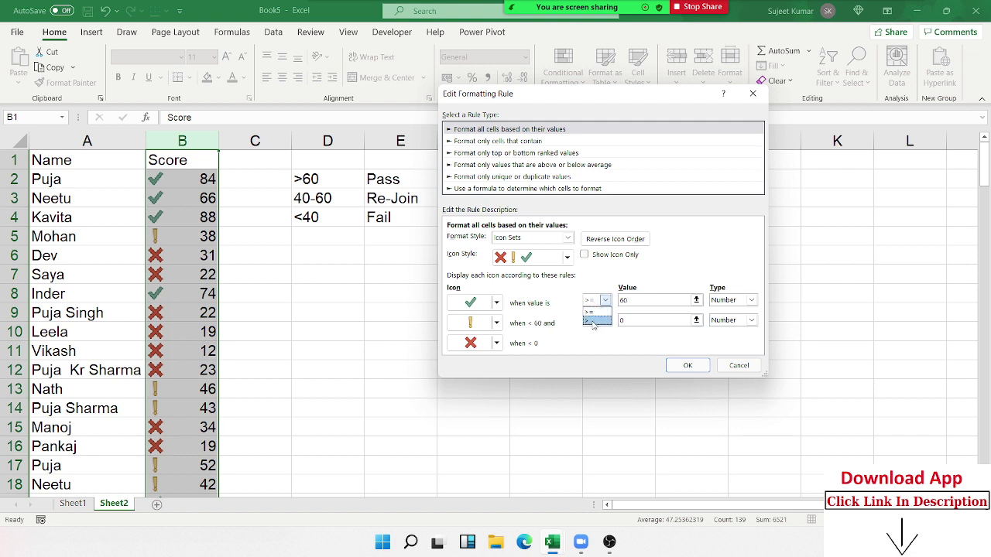
pyautogui.click(593, 322)
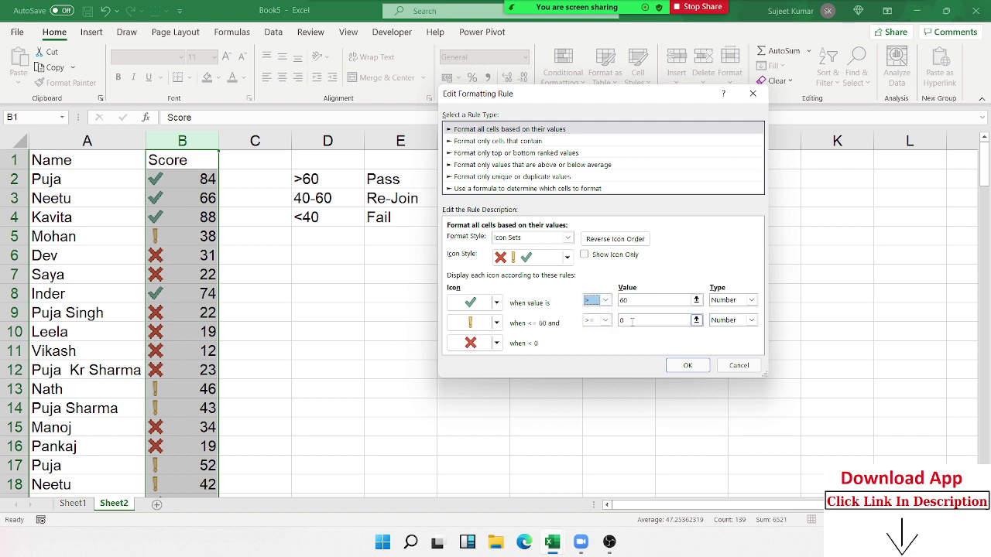
pyautogui.click(632, 321)
pyautogui.write('40')
pyautogui.press('Tab')
pyautogui.click(630, 299)
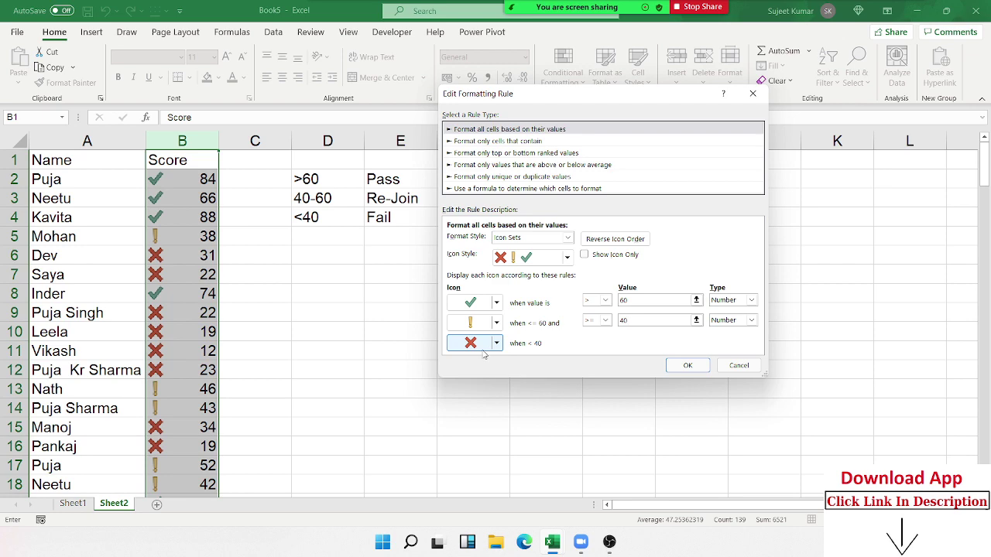
pyautogui.click(687, 366)
pyautogui.click(610, 295)
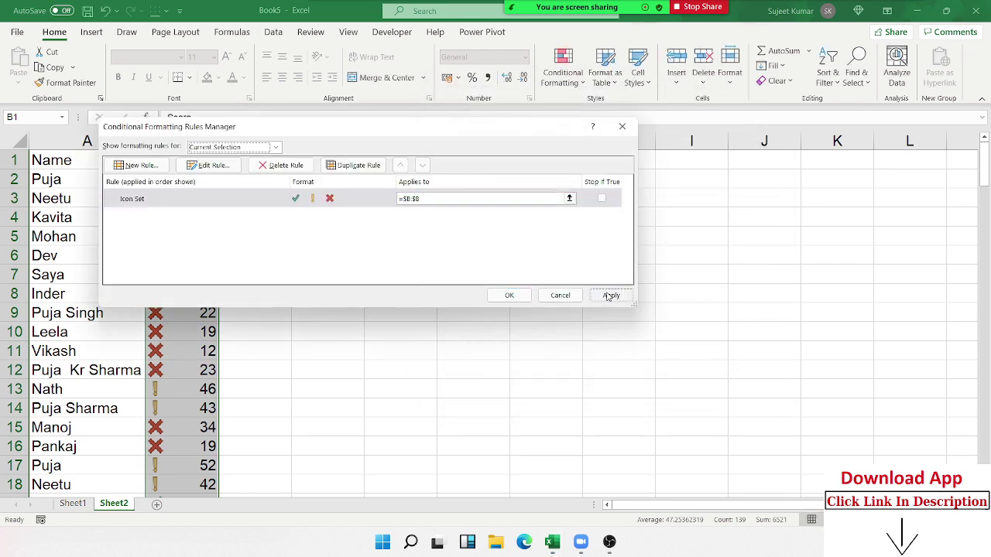
pyautogui.click(505, 297)
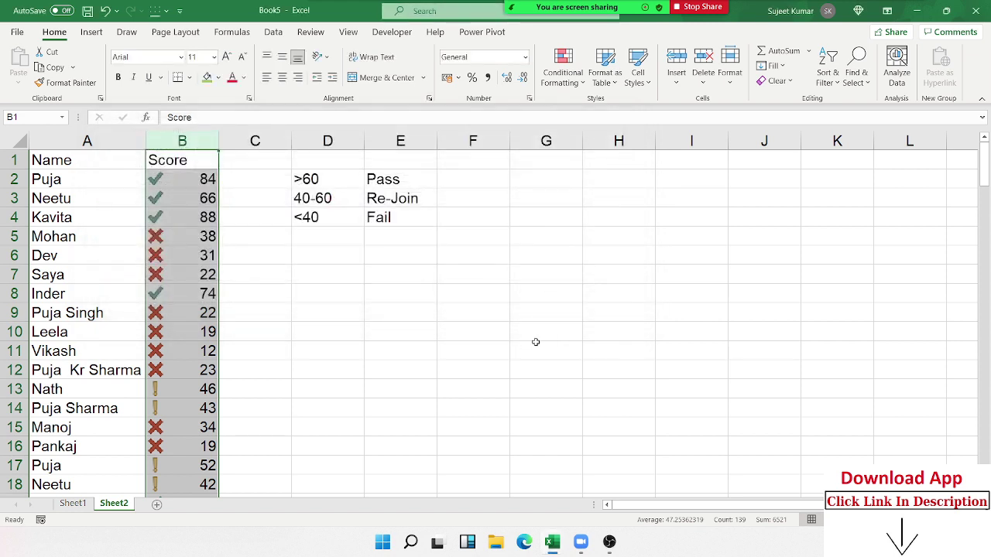
pyautogui.click(380, 313)
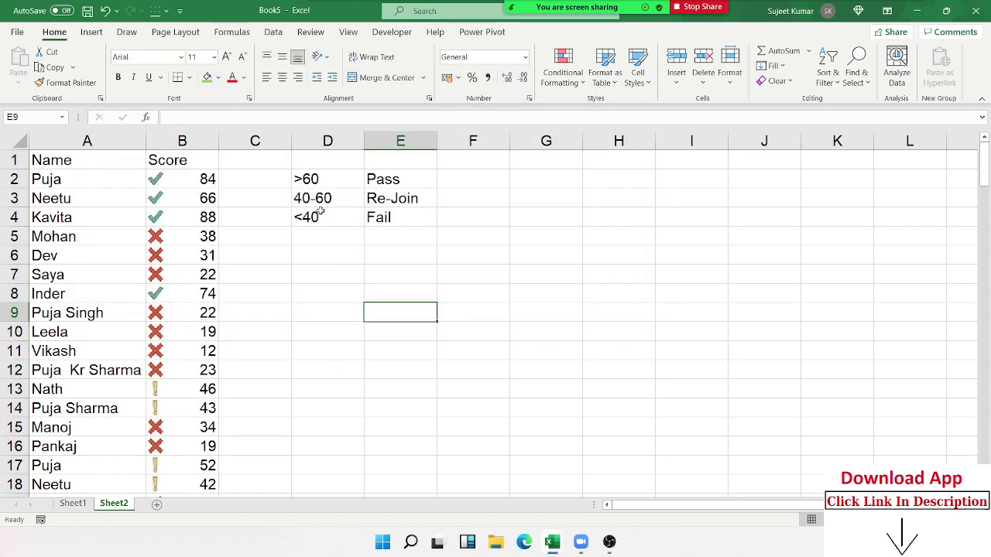
# - Insert empty columns at C and enter 3, 2 and 1 in E2:E4
pyautogui.click(277, 146)
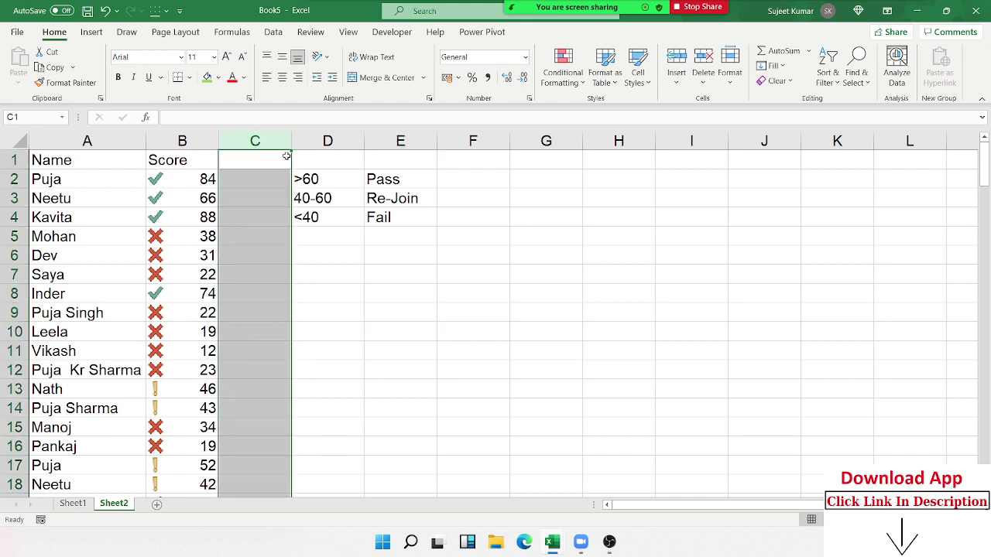
pyautogui.hotkey('ctrl', 'shift', '+')
pyautogui.hotkey('ctrl', 'shift', '+')
pyautogui.click(419, 178)
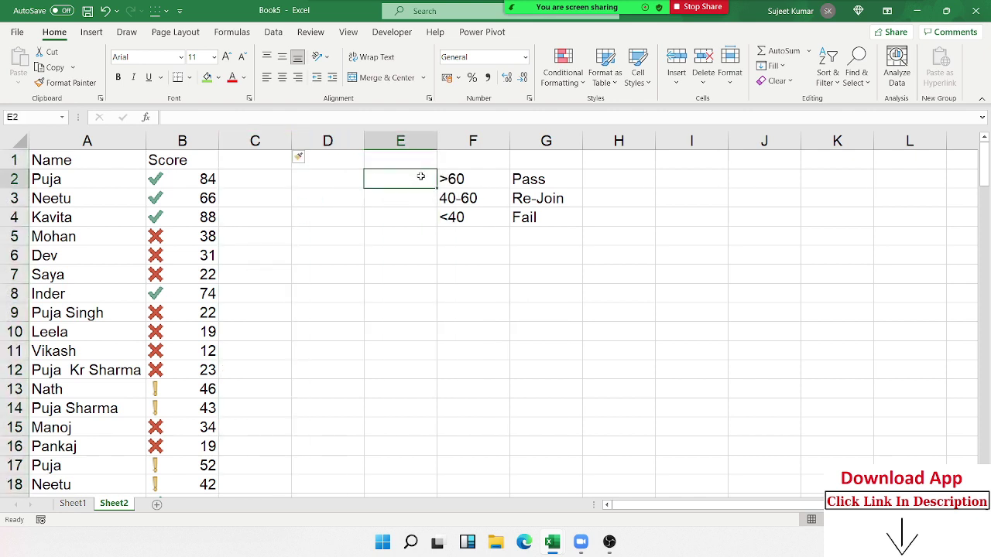
pyautogui.write('3')
pyautogui.press('Return')
pyautogui.write('2')
pyautogui.press('Return')
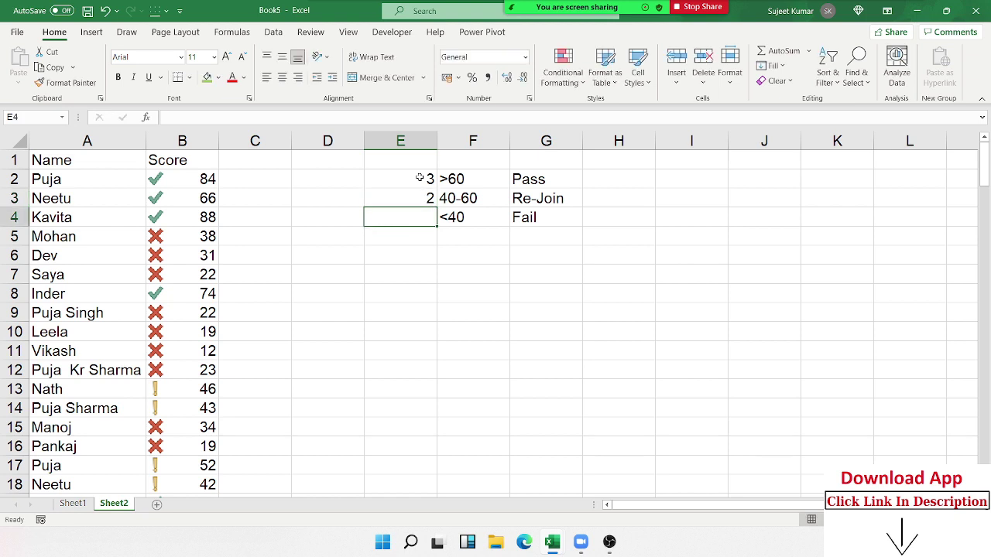
pyautogui.write('1')
pyautogui.press('Return')
pyautogui.press('Up')
# - Give E2:E4 the 3 Symbols check, exclamation and cross icon set
pyautogui.keyDown('shift'); pyautogui.click(418, 179); pyautogui.keyUp('shift')
pyautogui.click(563, 73)
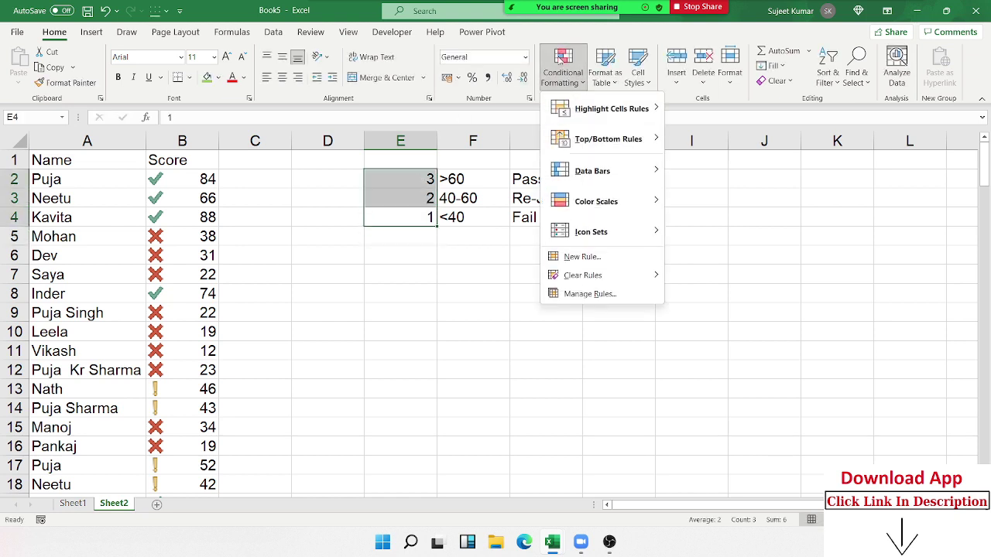
pyautogui.moveTo(591, 231)
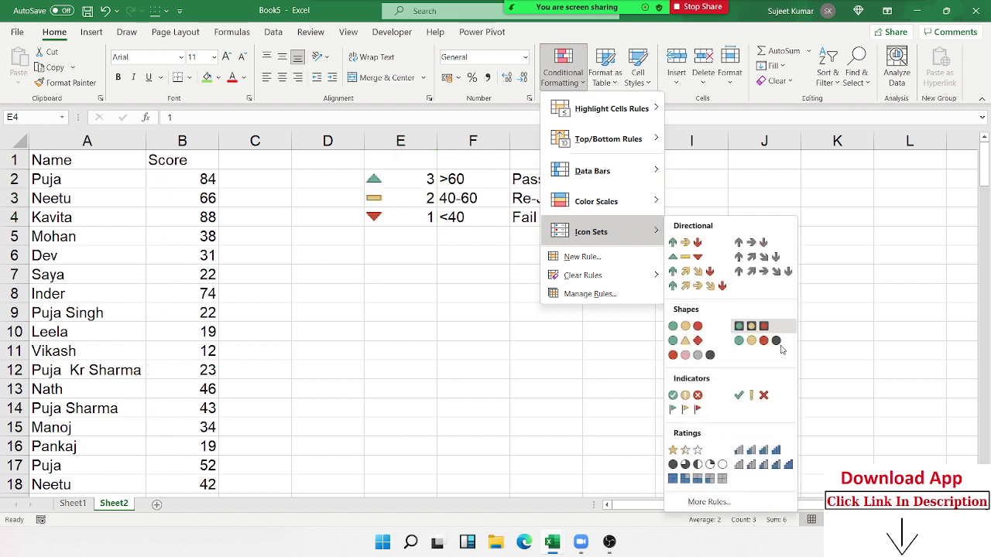
pyautogui.click(775, 400)
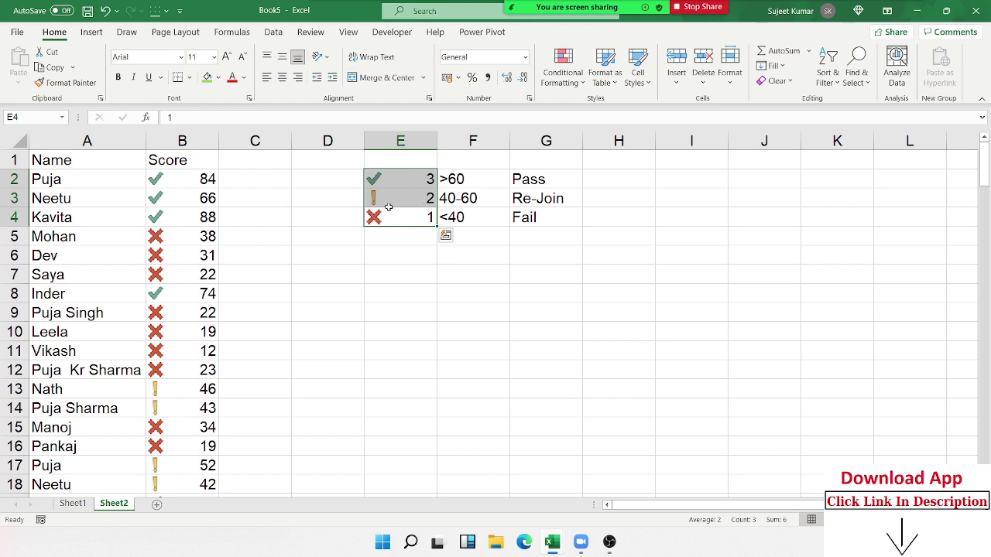
# - Turn on Show Icon Only for E2:E4's icon rule and narrow column E to fit
pyautogui.click(563, 67)
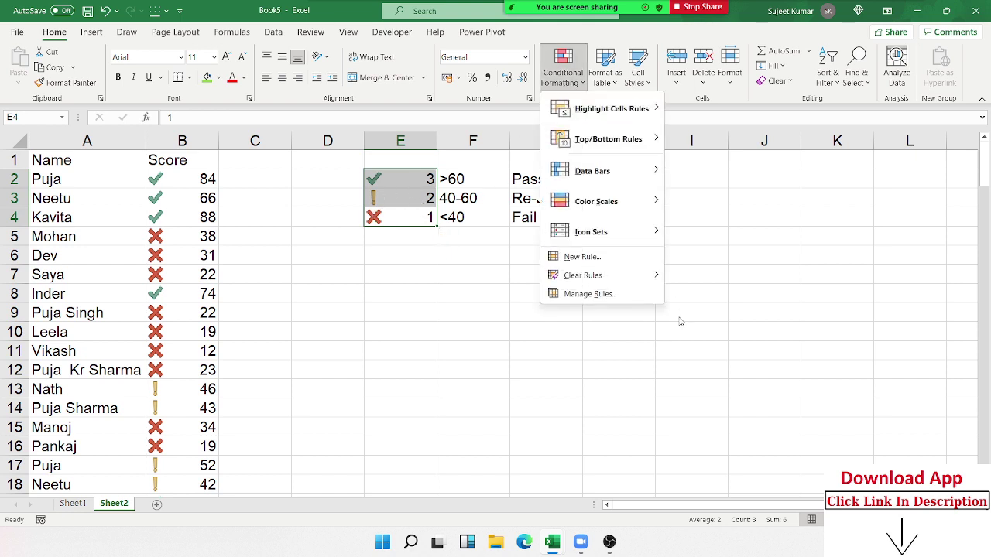
pyautogui.click(601, 295)
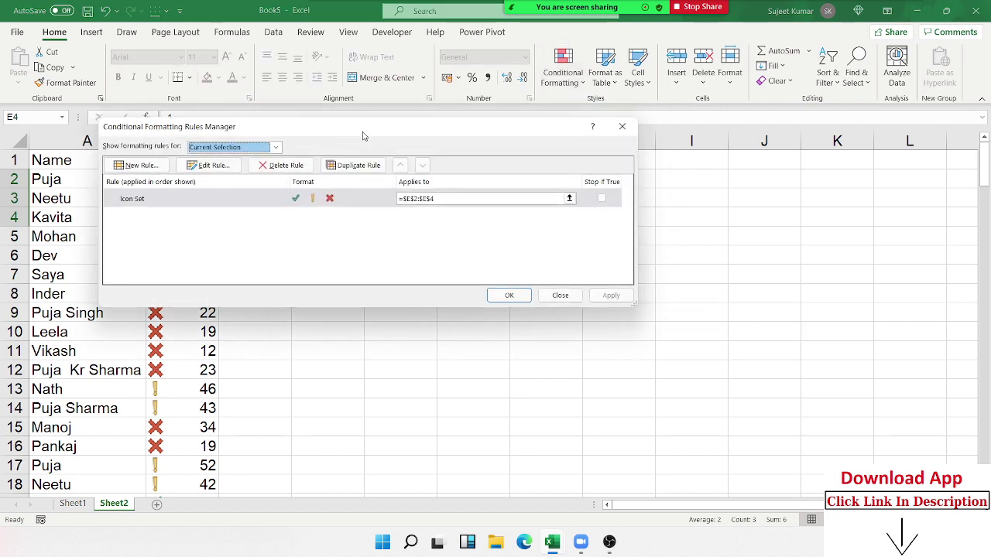
pyautogui.moveTo(362, 136)
pyautogui.mouseDown()
pyautogui.moveTo(437, 268)
pyautogui.moveTo(553, 278)
pyautogui.mouseUp()
pyautogui.click(475, 341)
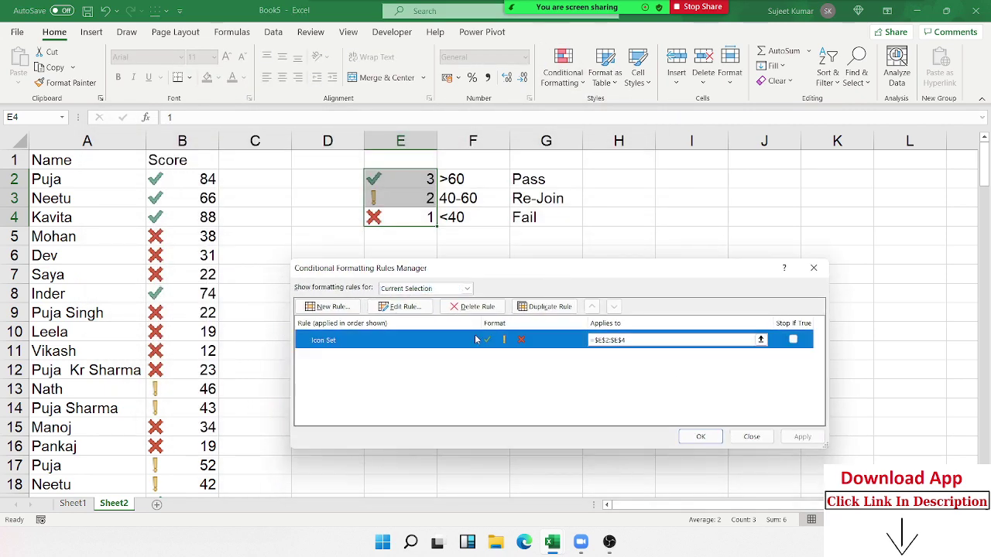
pyautogui.doubleClick(476, 341)
pyautogui.moveTo(495, 221)
pyautogui.mouseDown()
pyautogui.moveTo(696, 214)
pyautogui.moveTo(696, 165)
pyautogui.mouseUp()
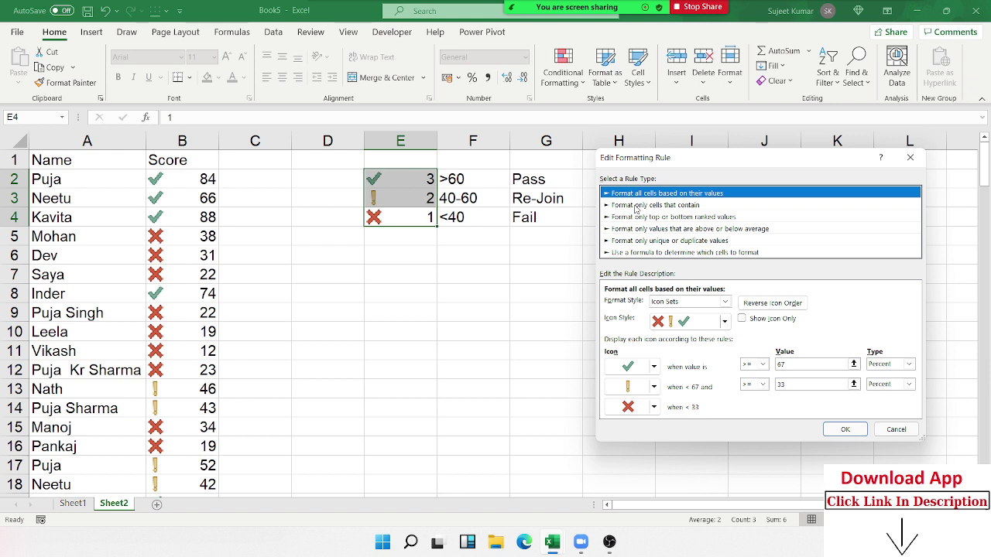
pyautogui.click(749, 322)
pyautogui.click(750, 323)
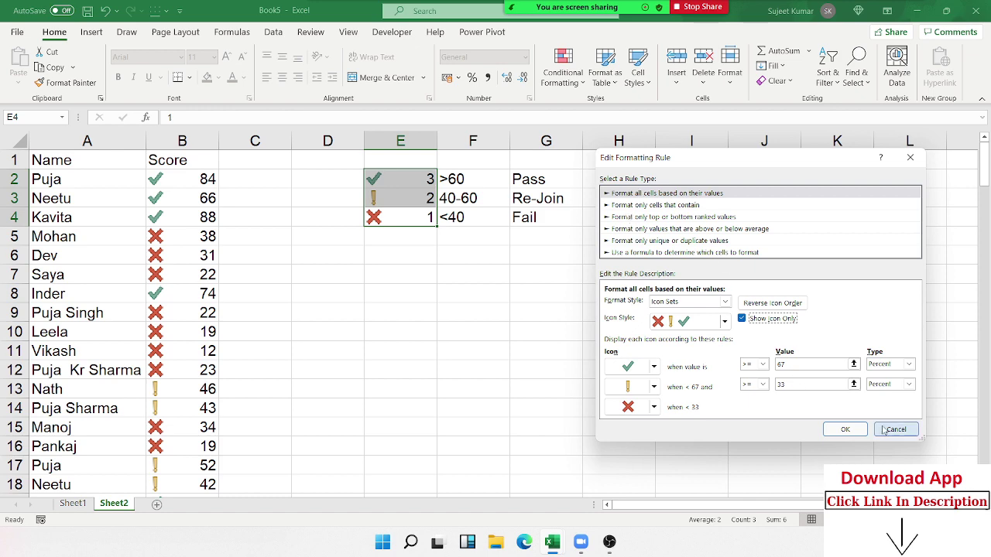
pyautogui.click(847, 430)
pyautogui.click(803, 437)
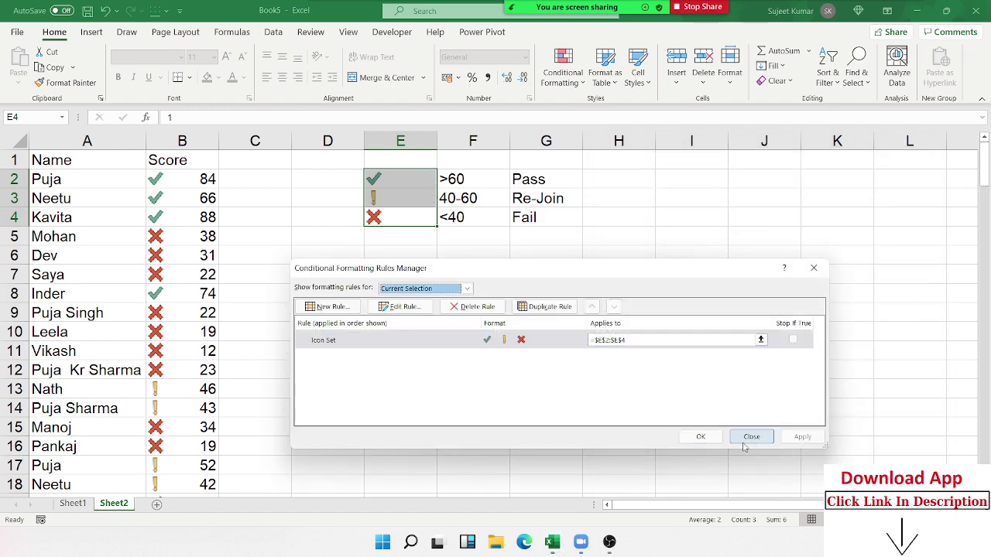
pyautogui.click(701, 436)
pyautogui.click(257, 375)
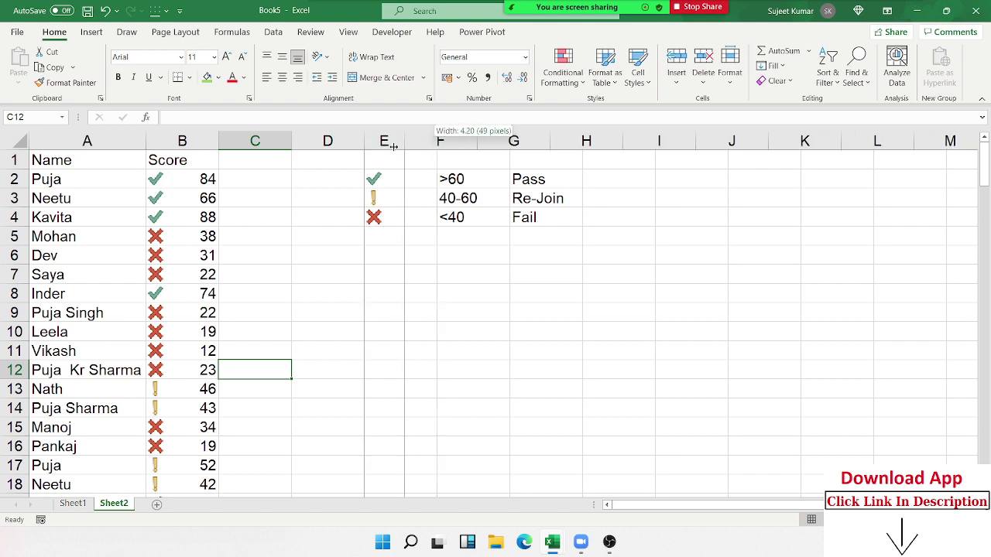
pyautogui.moveTo(434, 144); pyautogui.dragTo(395, 147)
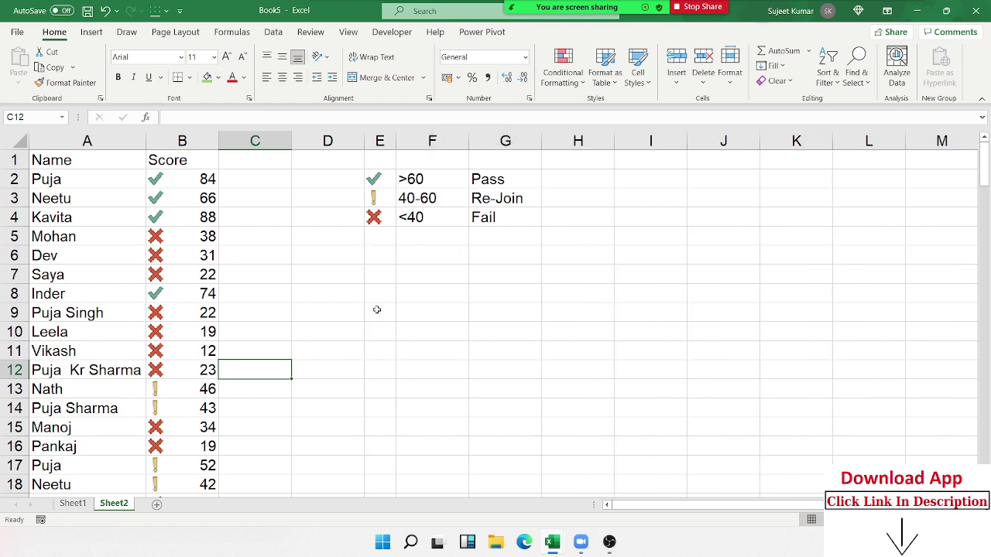
# - Return to Sheet1, check the extent of the MRP column, and land in H2
pyautogui.click(357, 352)
pyautogui.click(73, 504)
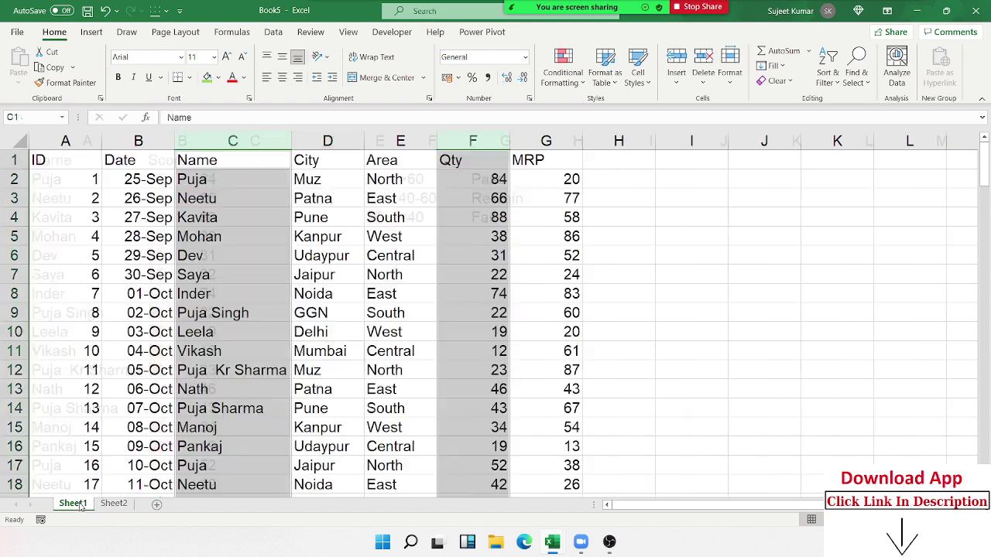
pyautogui.click(469, 223)
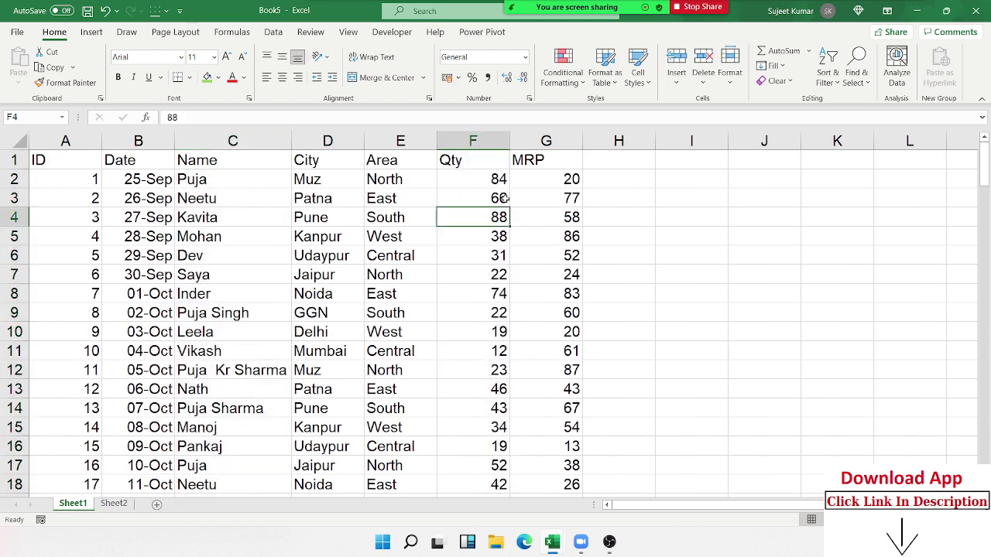
pyautogui.click(541, 180)
pyautogui.hotkey('ctrl', 'Down')
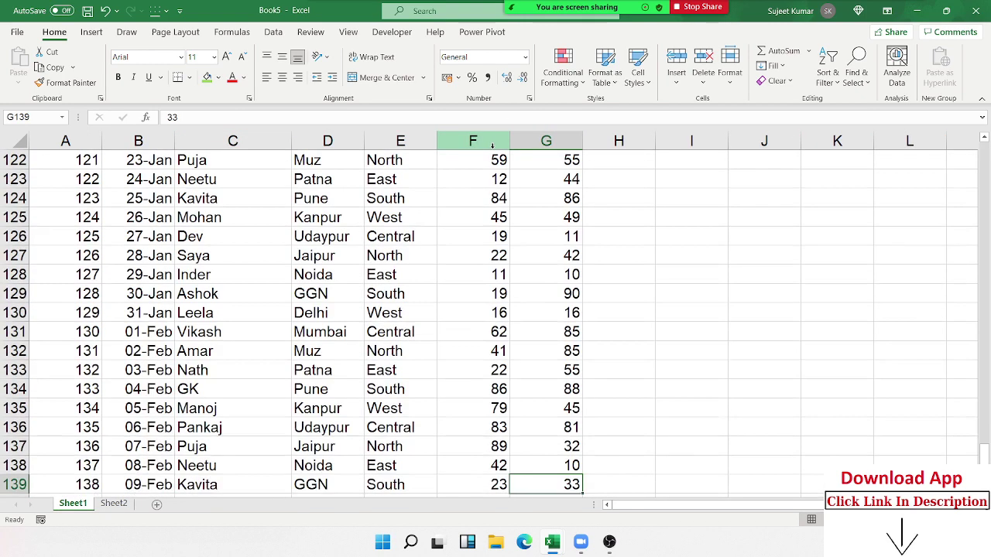
pyautogui.hotkey('ctrl', 'Up')
pyautogui.press('Right')
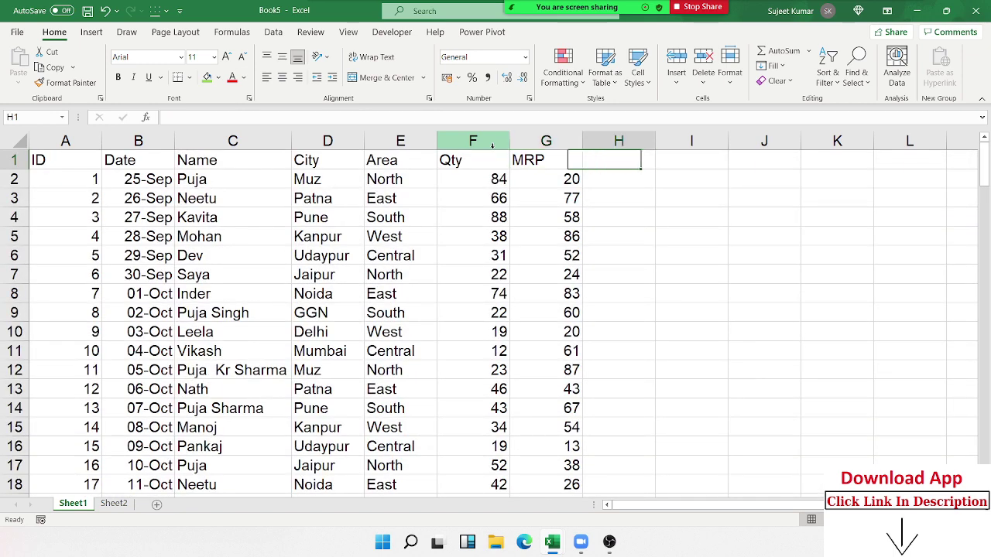
pyautogui.press('Down')
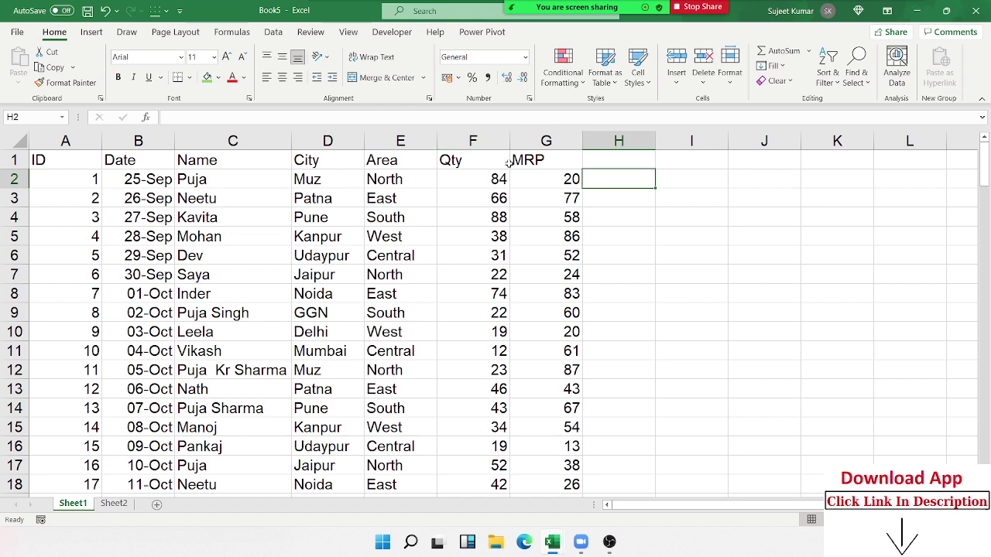
pyautogui.click(505, 162)
pyautogui.moveTo(542, 179); pyautogui.dragTo(542, 446)
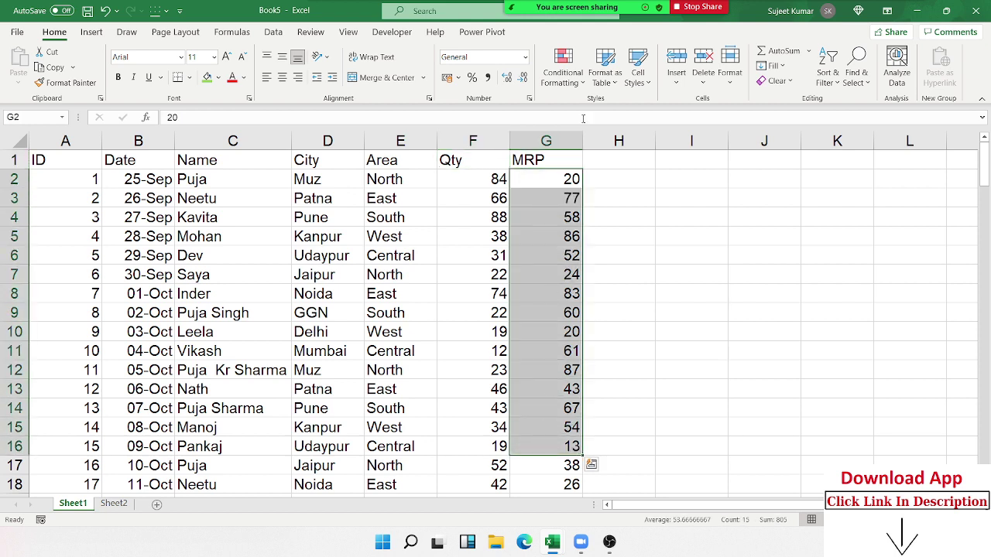
pyautogui.click(562, 72)
pyautogui.moveTo(592, 171)
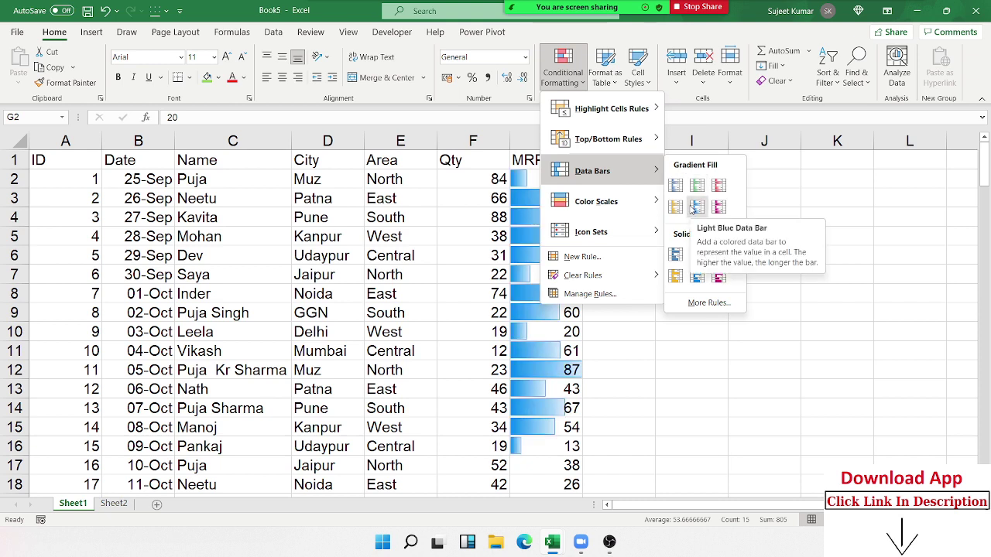
pyautogui.click(521, 319)
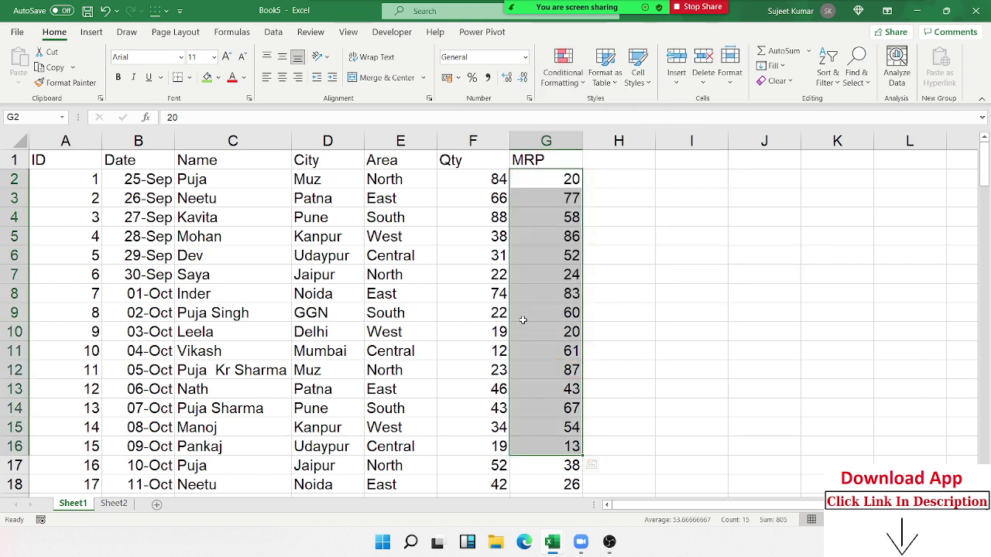
pyautogui.click(587, 179)
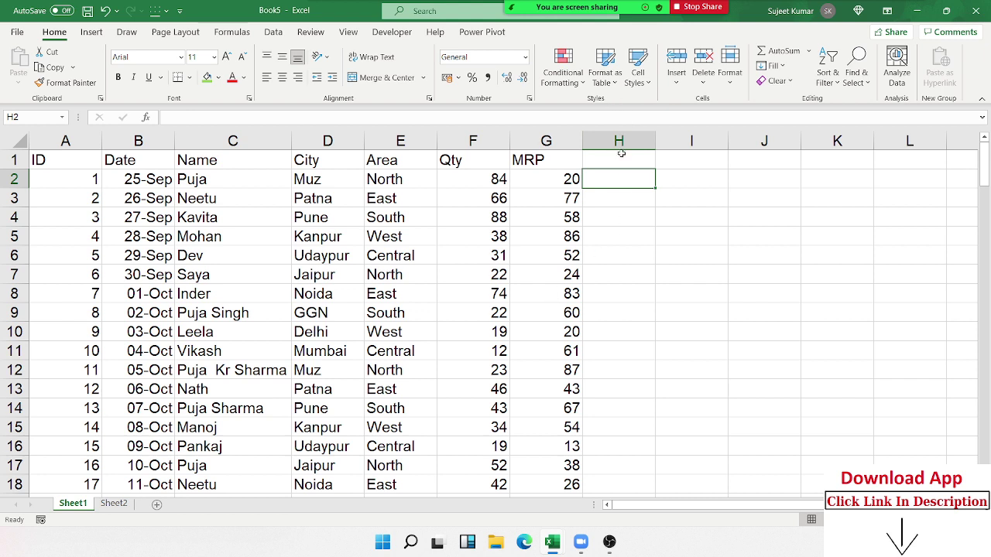
# - Enter the formula =G2 in cell H2 to mirror the first MRP value
pyautogui.moveTo(618, 178); pyautogui.dragTo(609, 398)
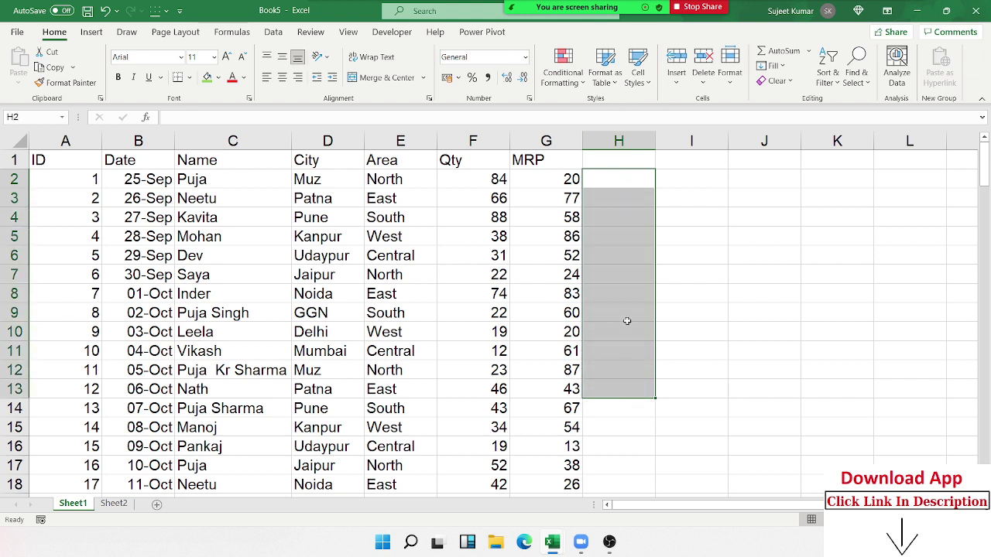
pyautogui.click(629, 279)
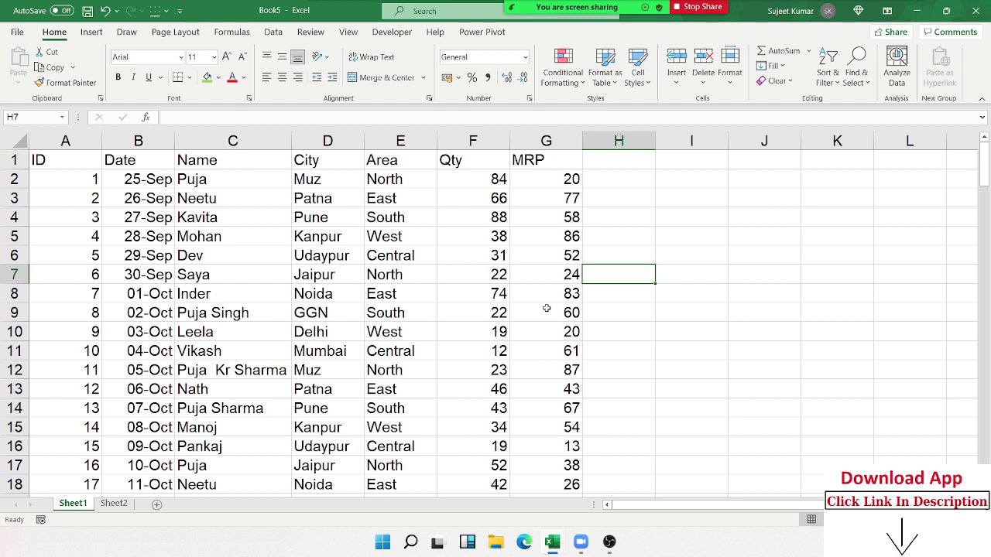
pyautogui.hotkey('ctrl', 'Up')
pyautogui.press('Down')
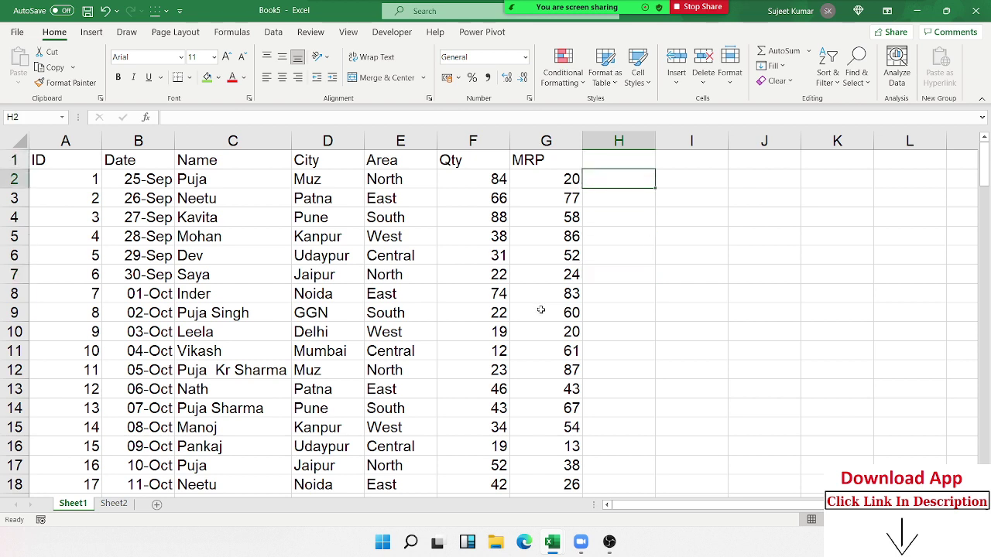
pyautogui.write('-')
pyautogui.press('BackSpace')
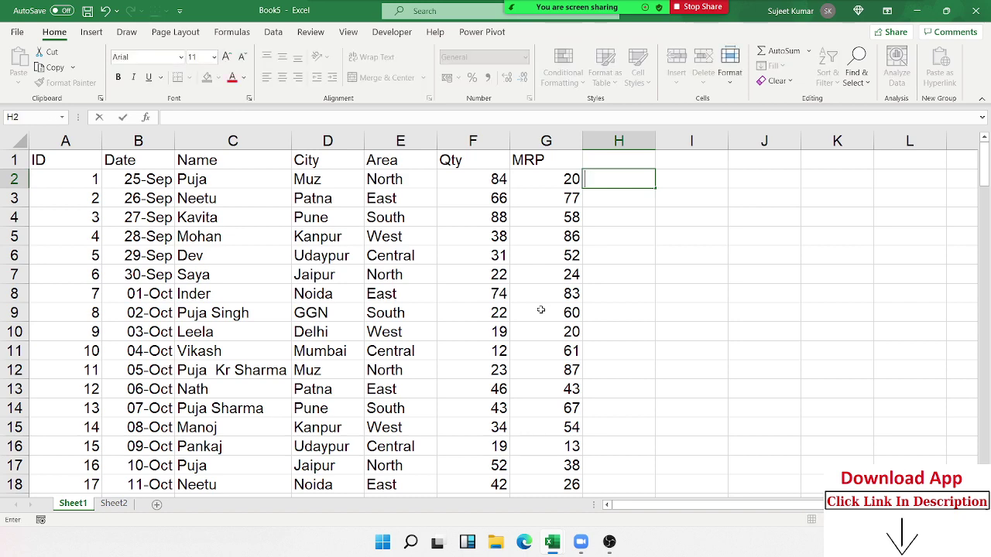
pyautogui.write('=')
pyautogui.press('Left')
pyautogui.press('Return')
pyautogui.press('Left')
# - Fill the H2 formula down column H through row 139
pyautogui.hotkey('ctrl', 'Down')
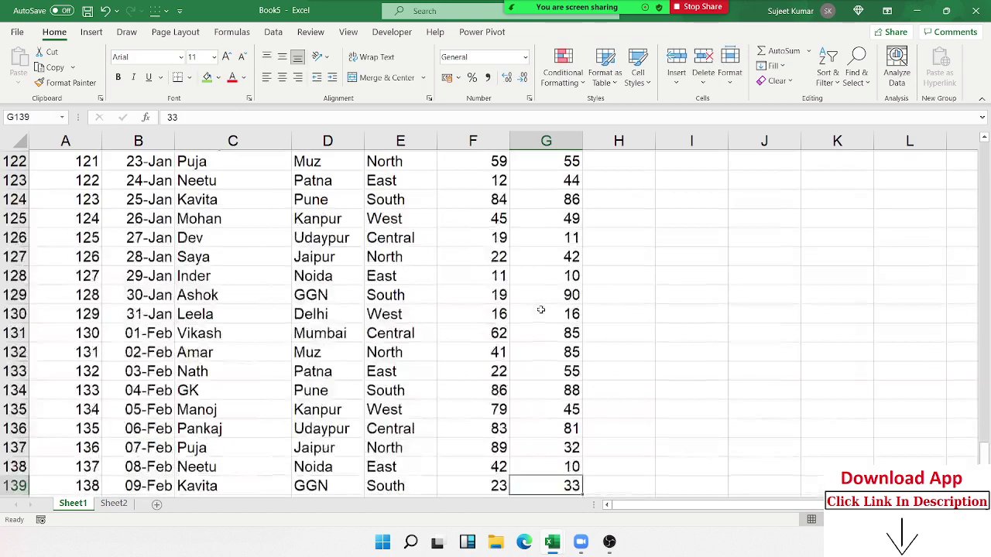
pyautogui.press('Right')
pyautogui.hotkey('ctrl', 'shift', 'Up')
pyautogui.hotkey('ctrl', 'd')
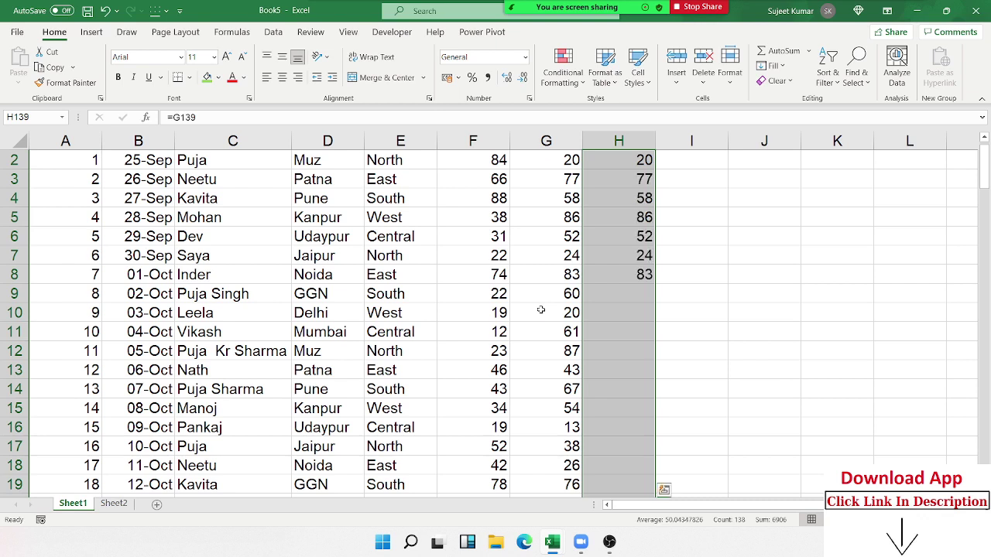
# - Apply blue gradient data bars to H2:H139 and edit the rule to Show Bar Only
pyautogui.click(563, 68)
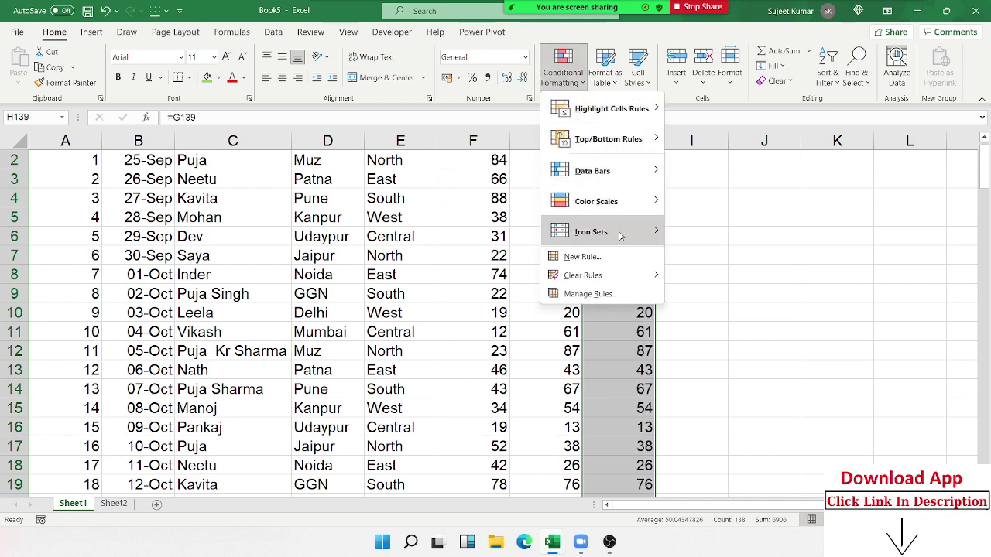
pyautogui.moveTo(592, 171)
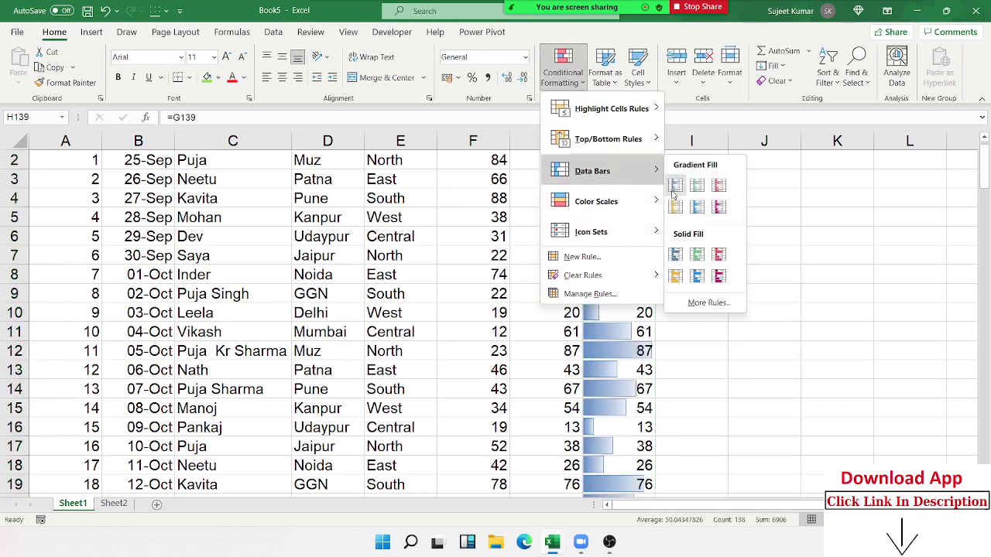
pyautogui.click(675, 186)
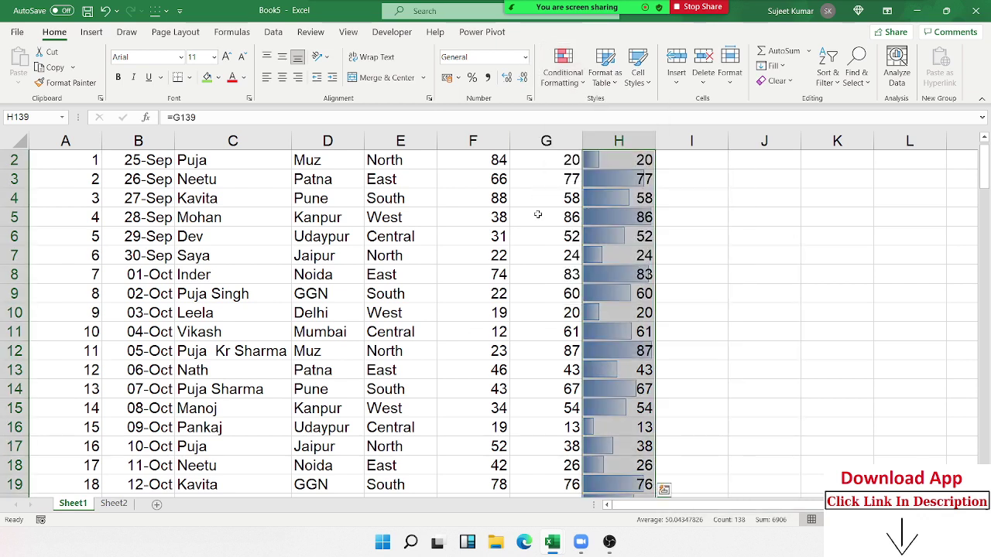
pyautogui.click(563, 77)
pyautogui.click(614, 294)
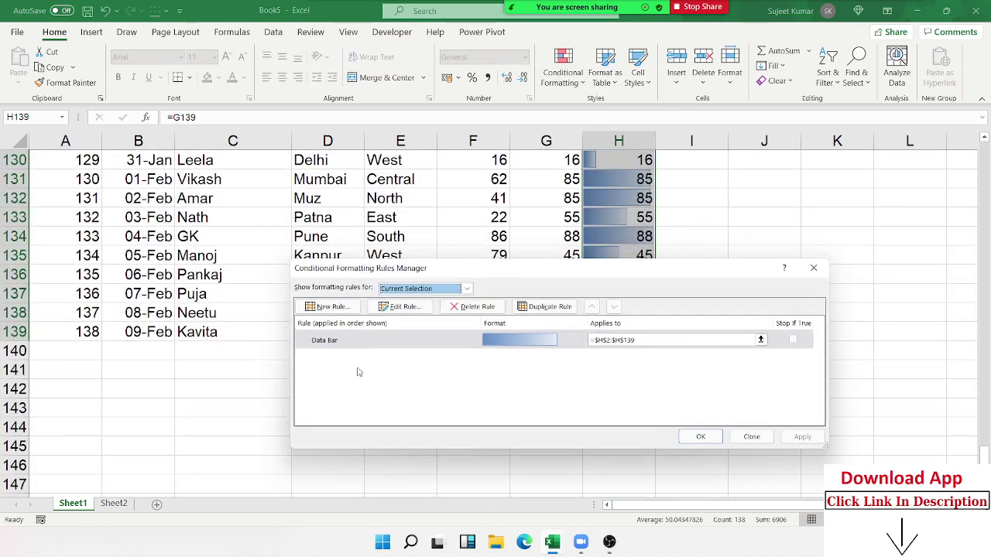
pyautogui.doubleClick(386, 347)
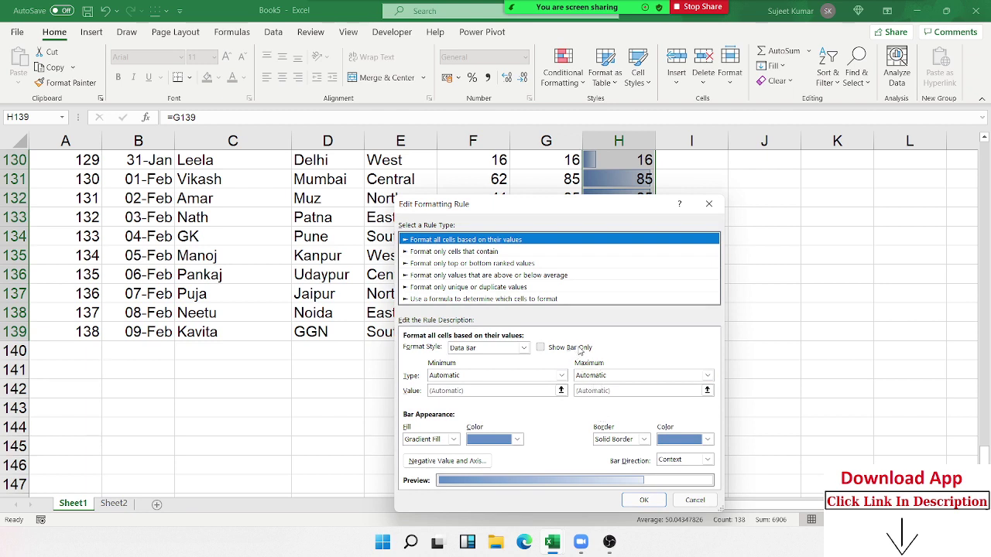
pyautogui.click(578, 350)
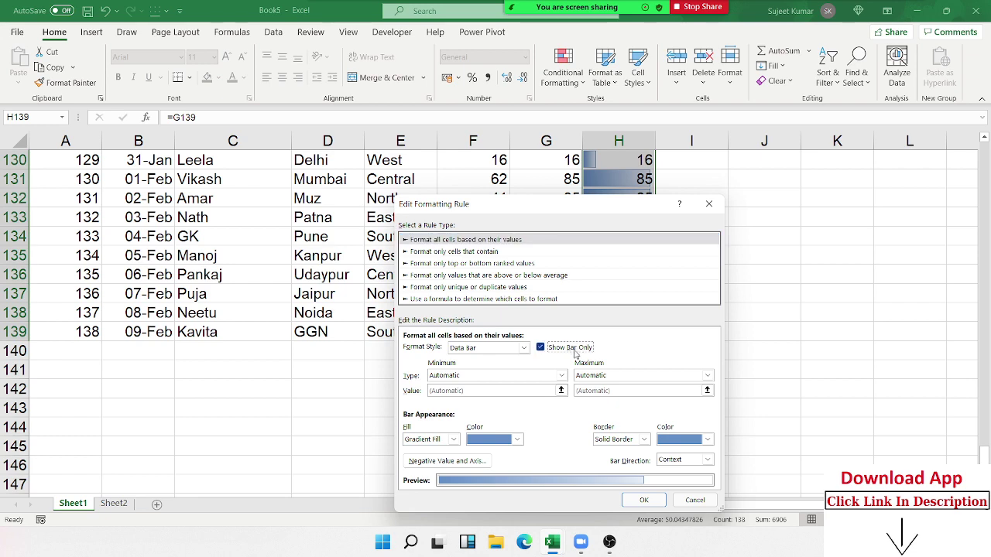
pyautogui.click(648, 501)
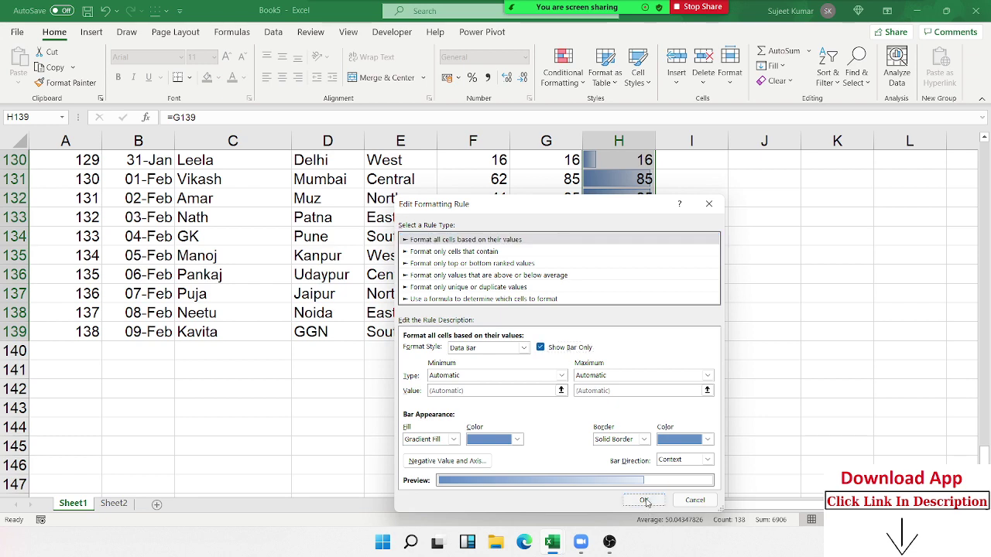
pyautogui.click(802, 437)
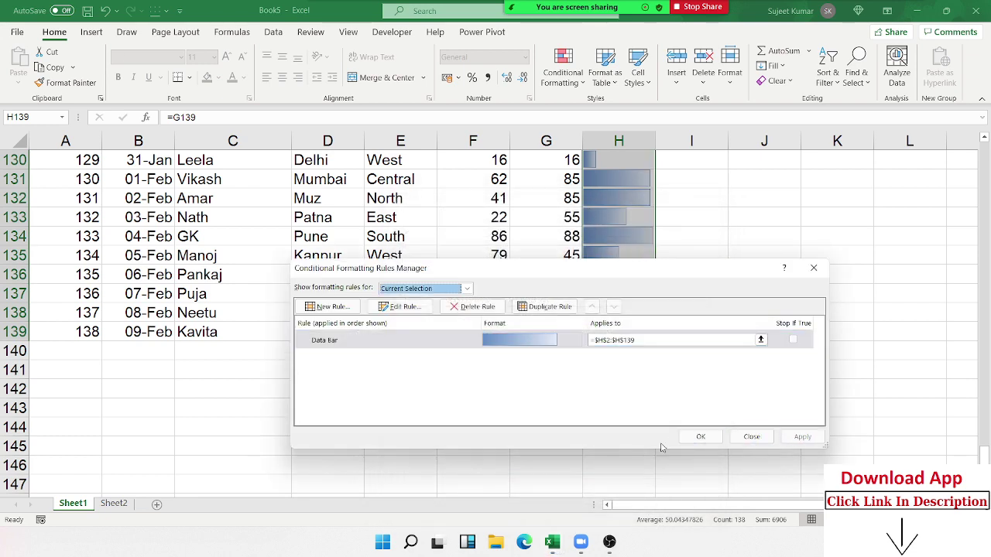
pyautogui.click(700, 436)
pyautogui.click(693, 274)
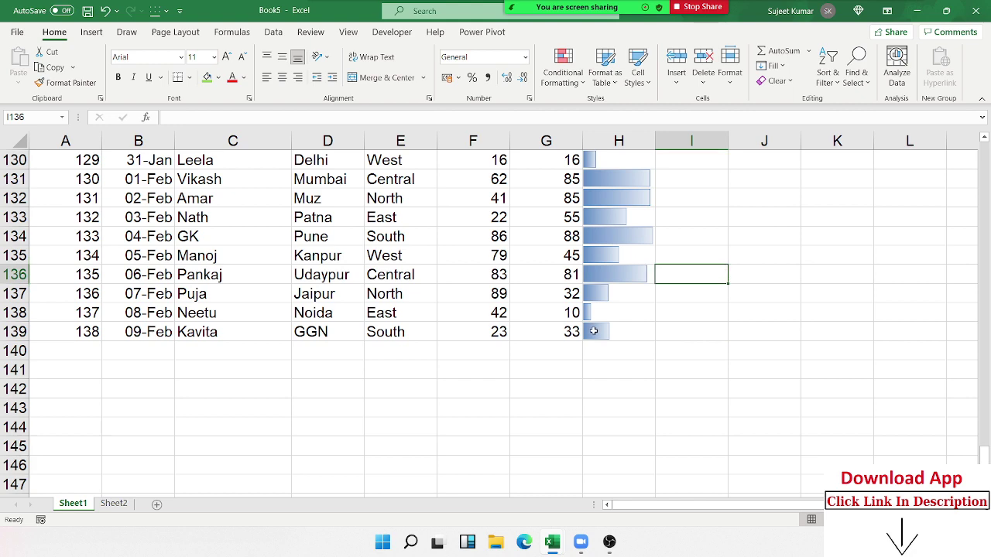
pyautogui.hotkey('ctrl', 'Up')
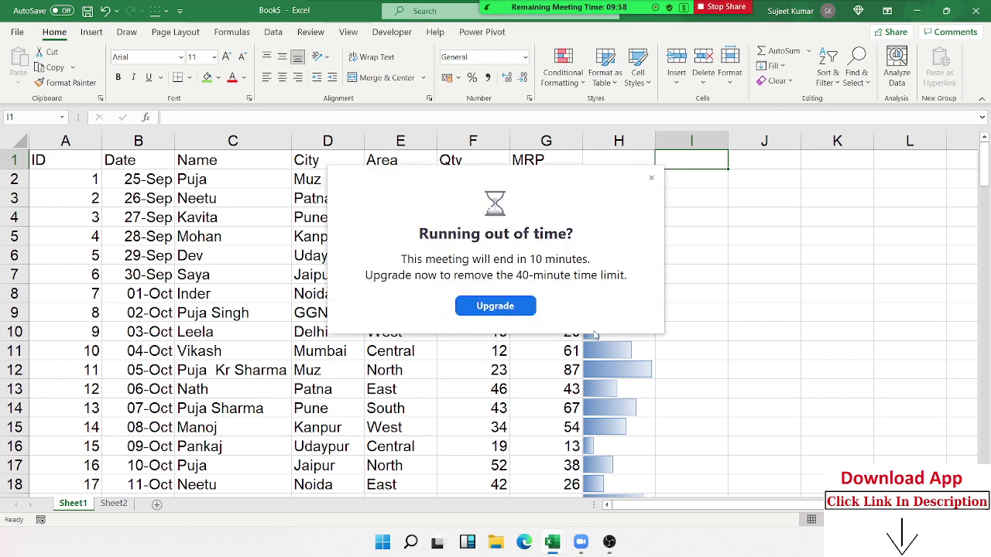
# - Dismiss the meeting time-limit popup and open the Conditional Formatting menu
pyautogui.click(651, 177)
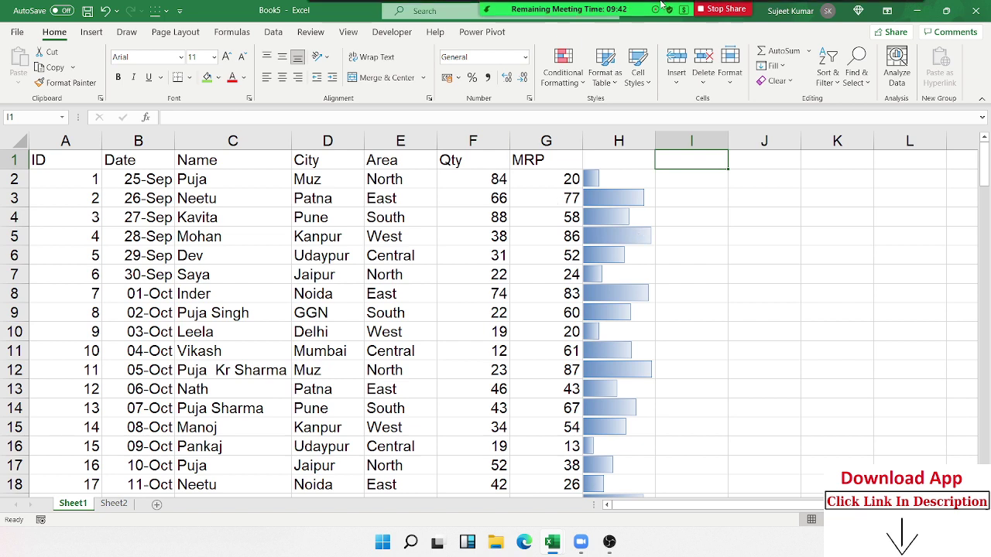
pyautogui.click(559, 89)
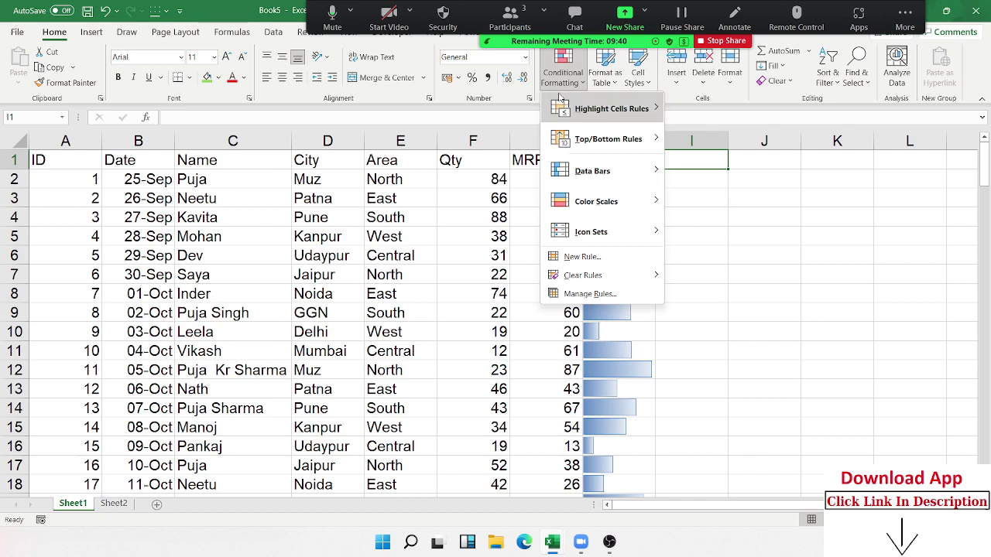
pyautogui.moveTo(602, 109)
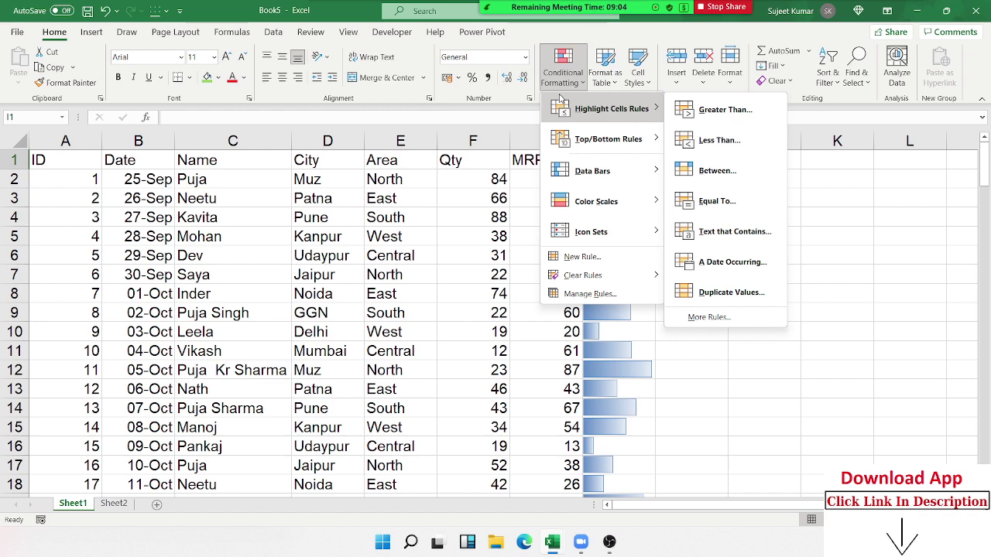
# - Define a new rule: Cell Value greater than or equal to 52, with yellow fill
pyautogui.click(718, 324)
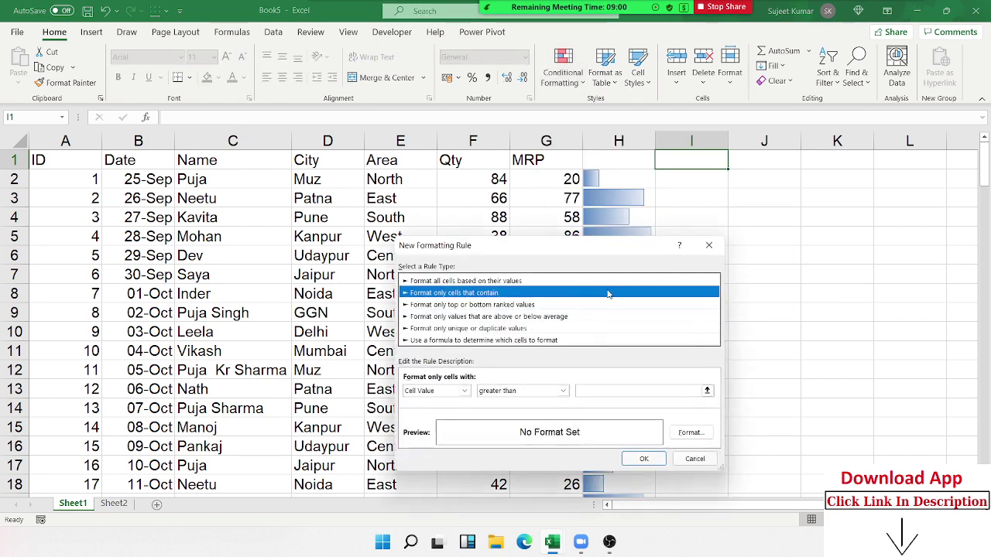
pyautogui.click(522, 391)
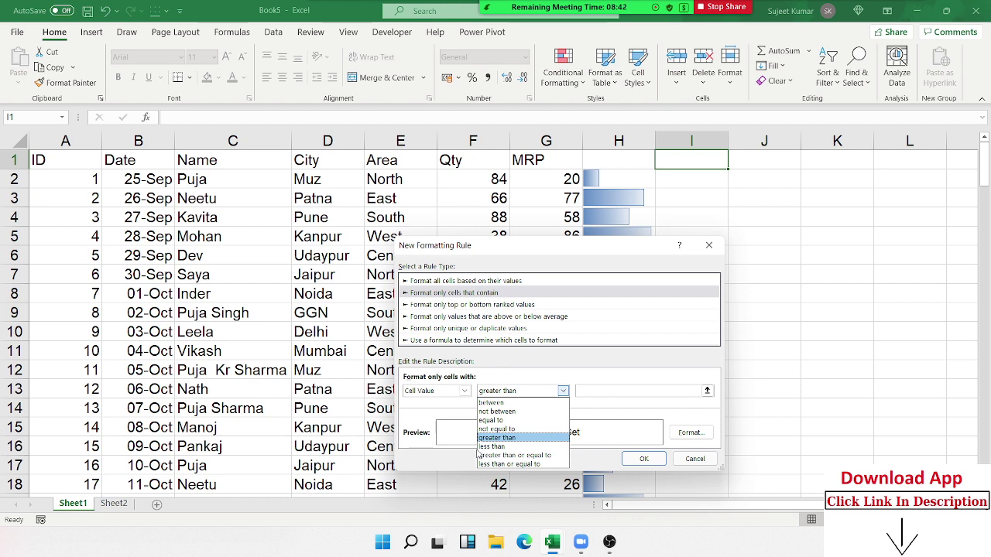
pyautogui.click(512, 455)
pyautogui.click(604, 392)
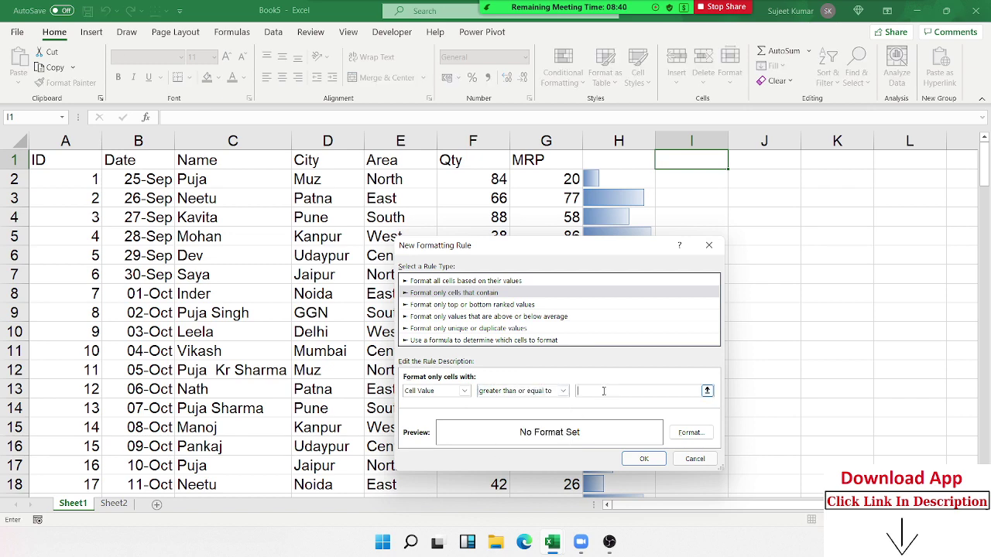
pyautogui.write('52')
pyautogui.click(700, 435)
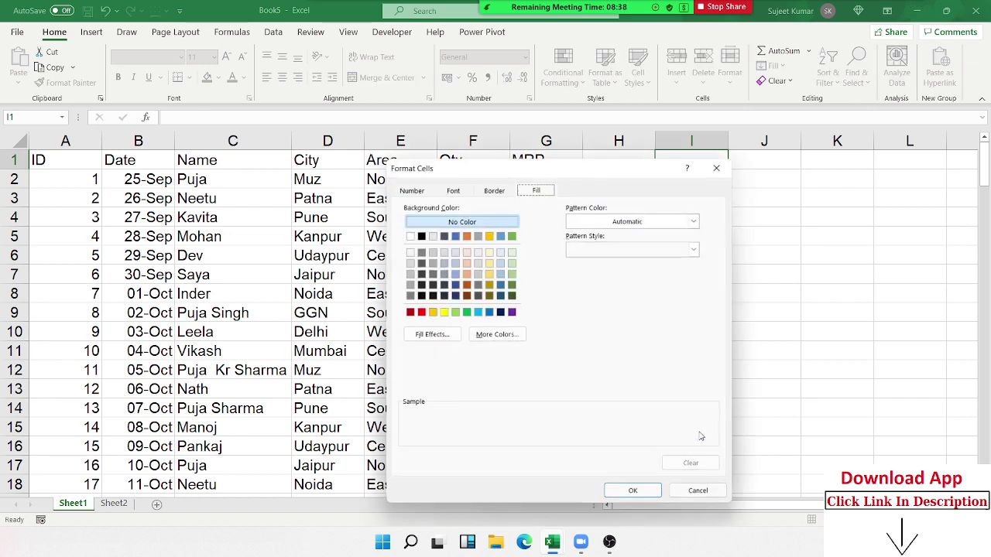
pyautogui.click(443, 312)
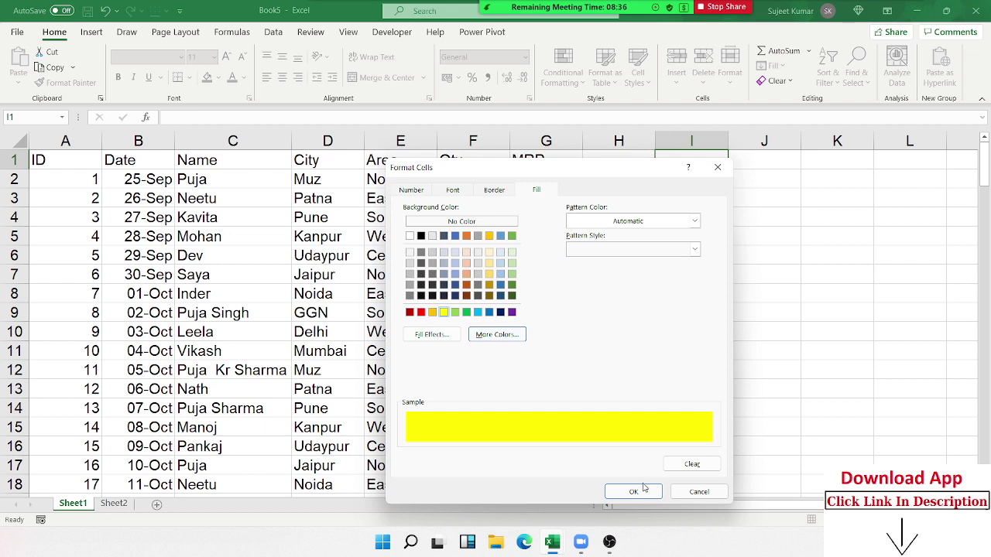
pyautogui.click(634, 492)
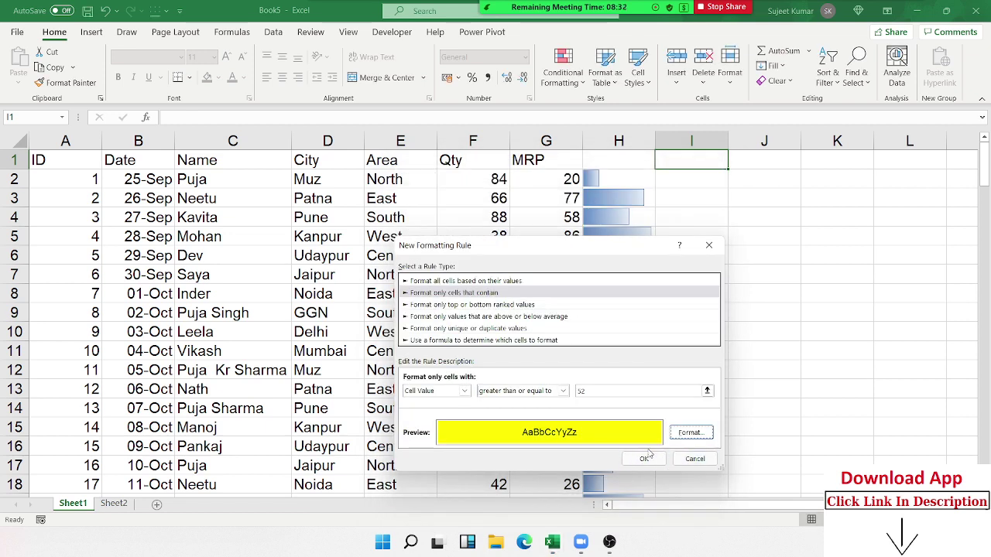
pyautogui.click(648, 457)
pyautogui.click(439, 392)
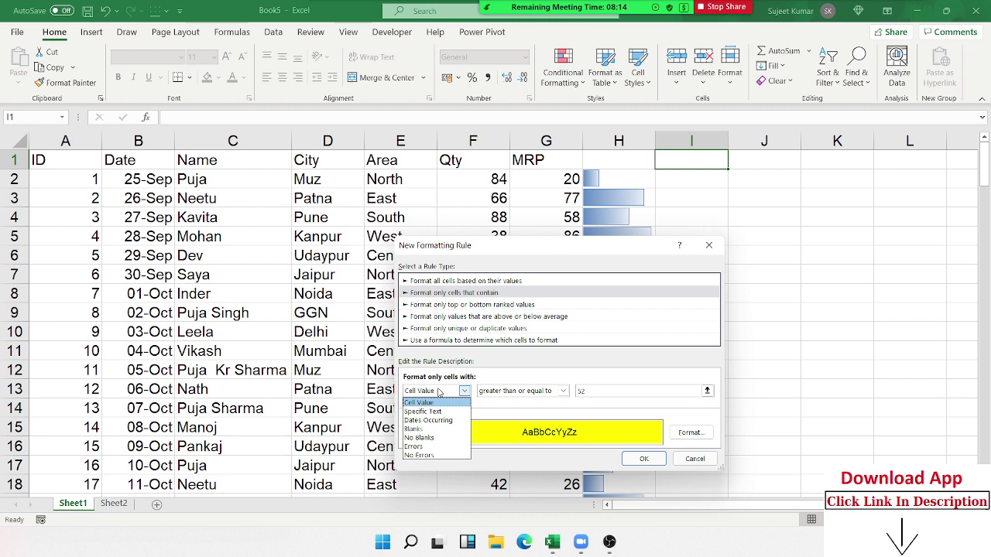
# - Switch the rule's condition type from Cell Value to Specific Text
pyautogui.click(441, 412)
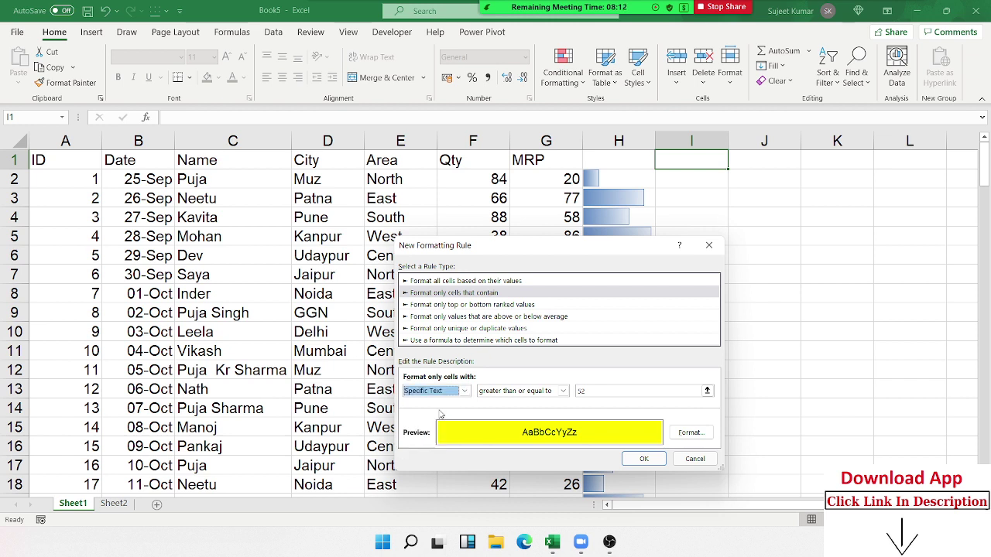
pyautogui.click(494, 391)
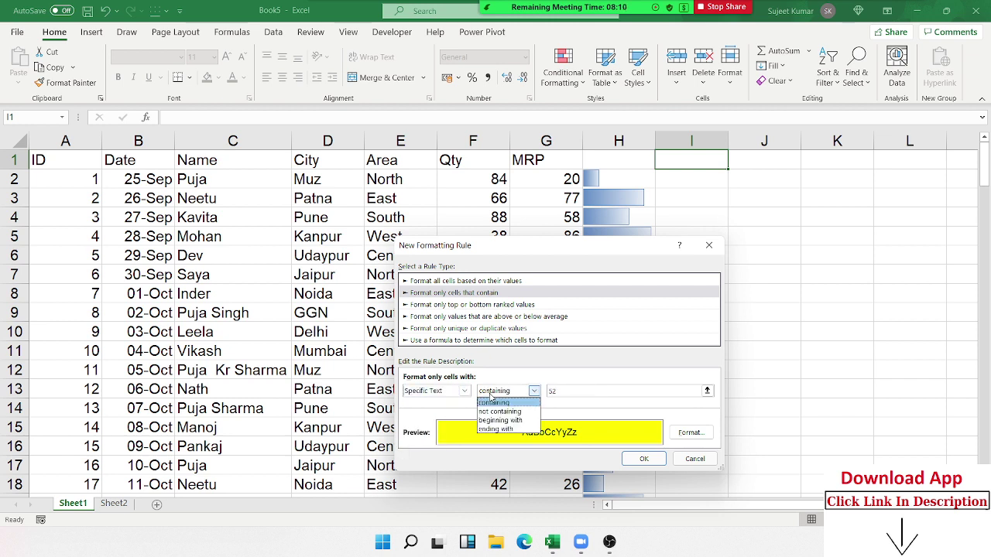